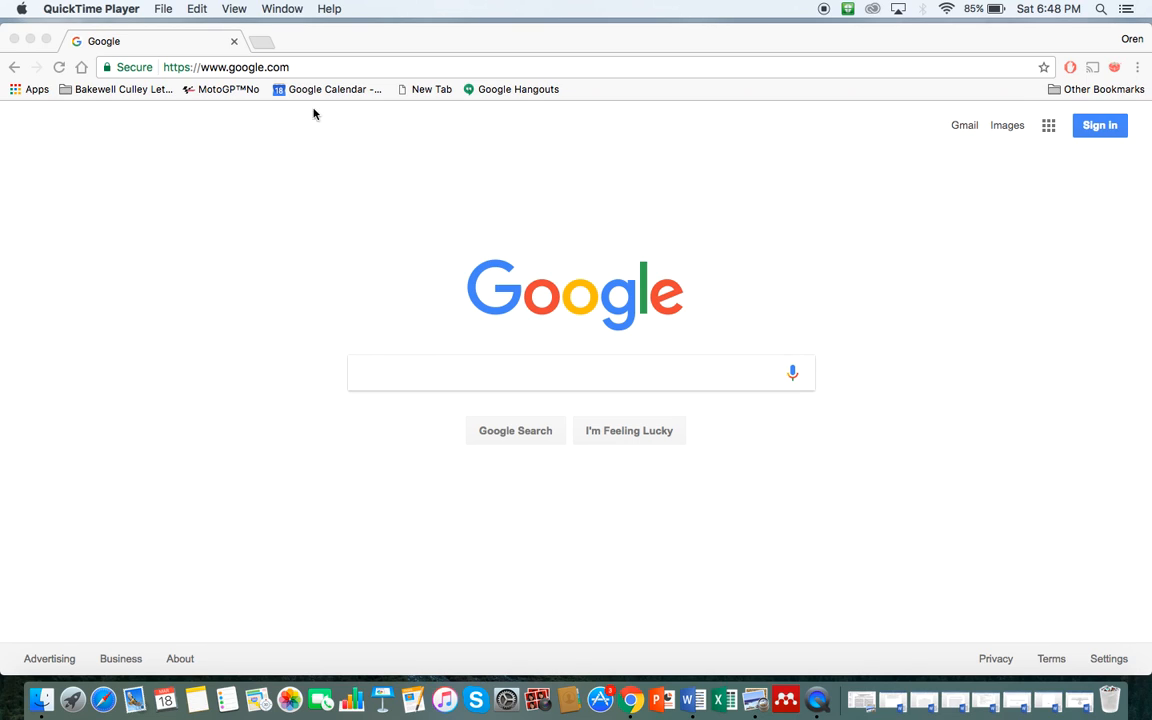
Step: Google 'unc dissertation submission' and open the UNC Thesis and Dissertation Guide's Submission page
click(268, 66)
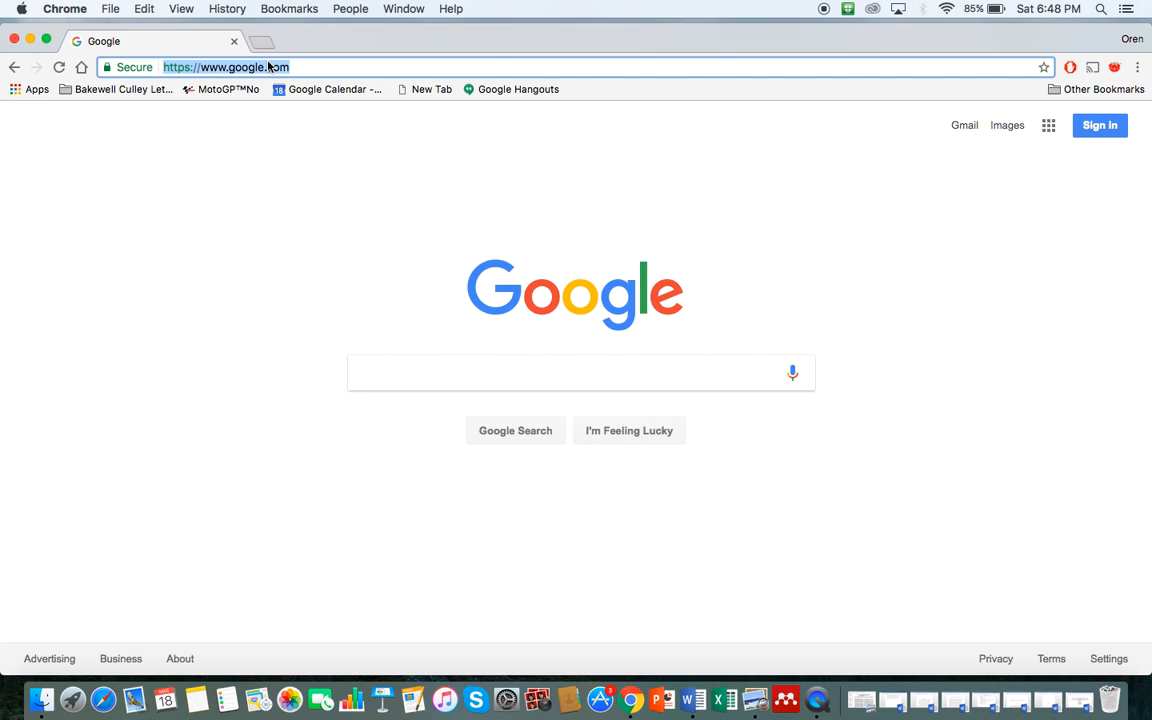
text(unc disser)
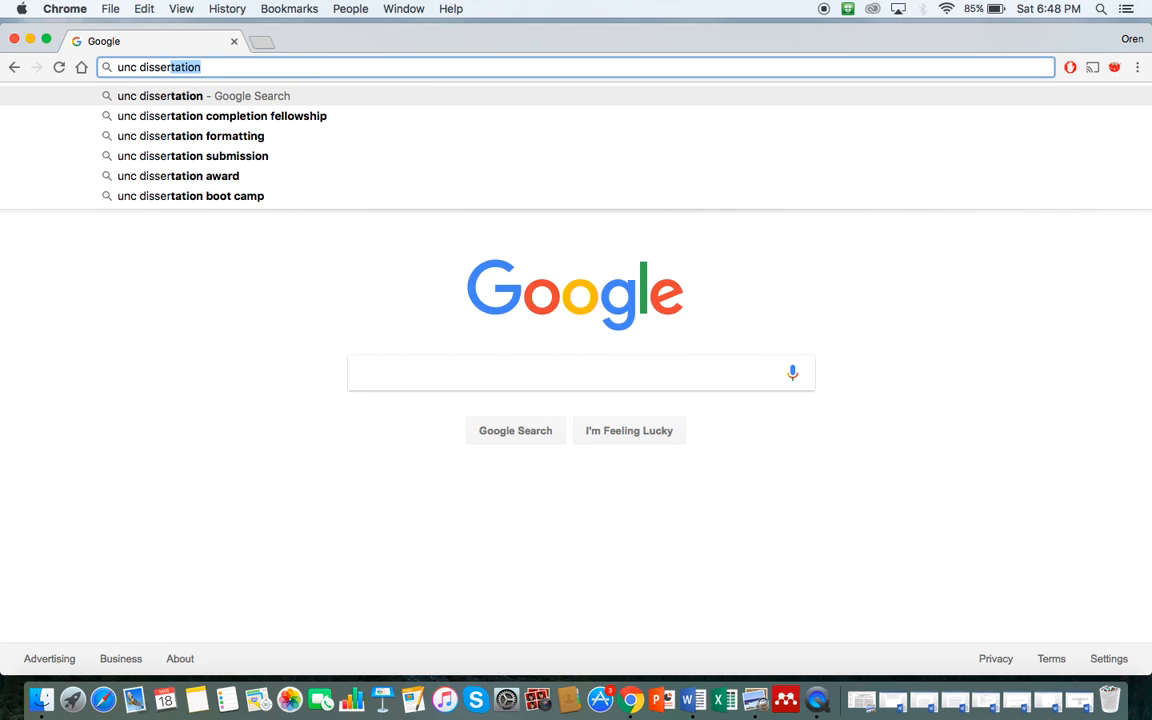
key(Down)
key(Down)
key(Down)
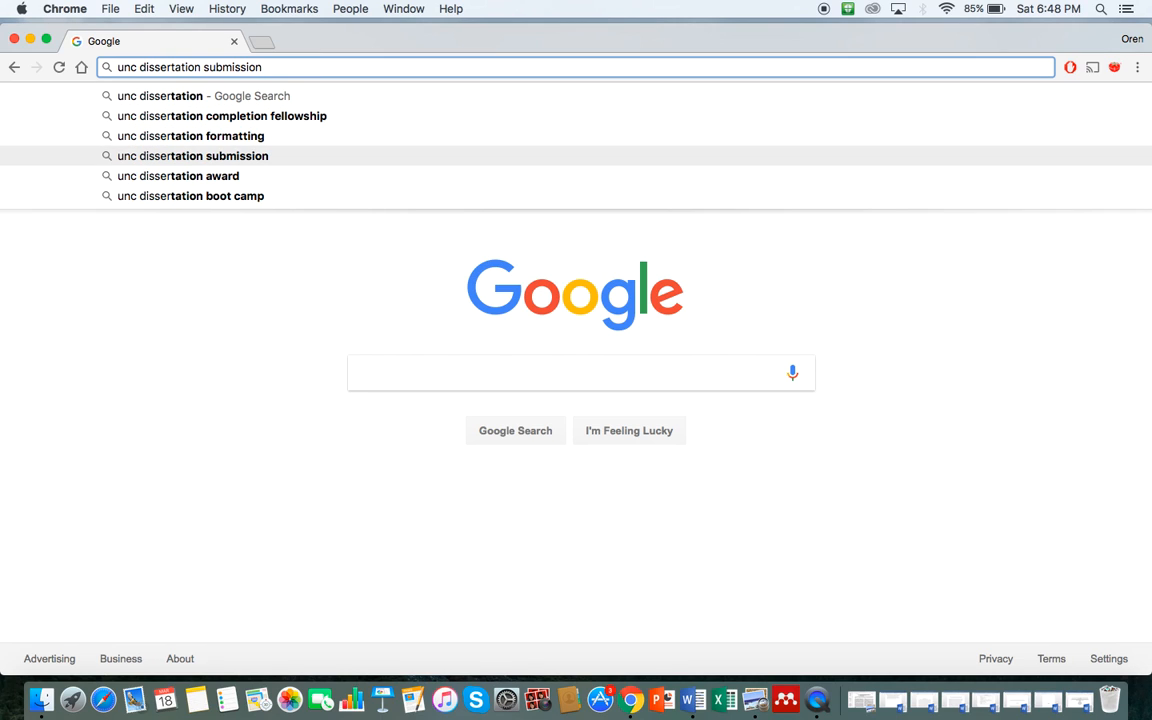
key(Return)
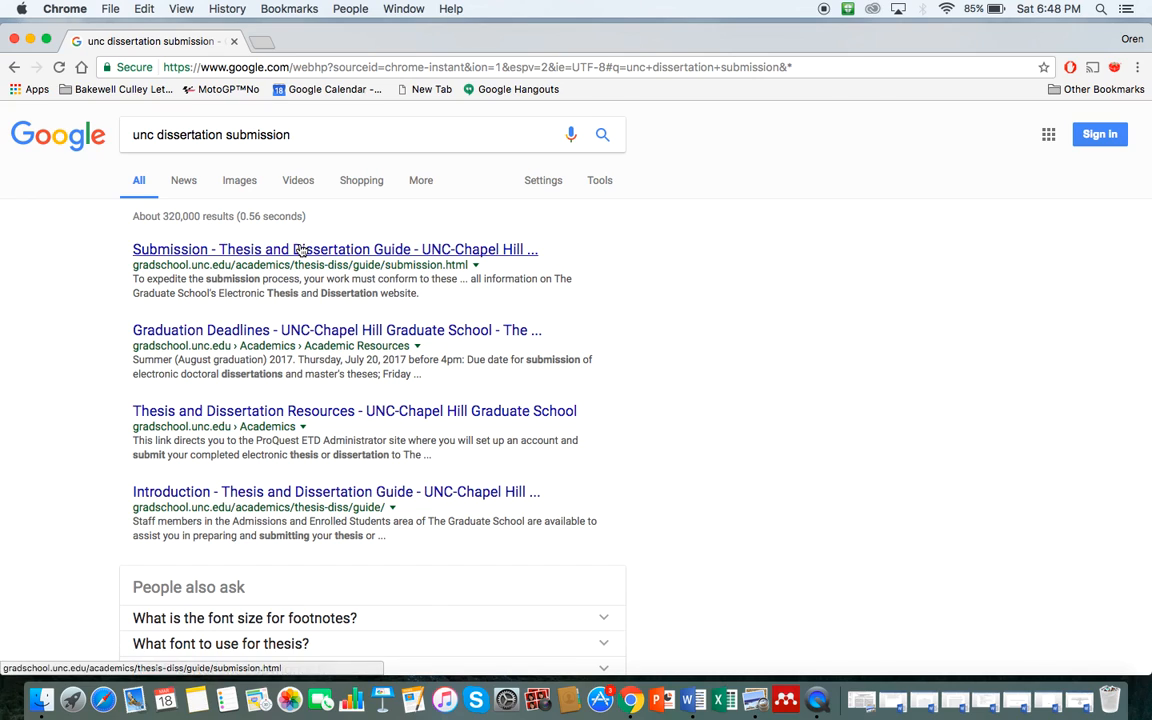
click(300, 250)
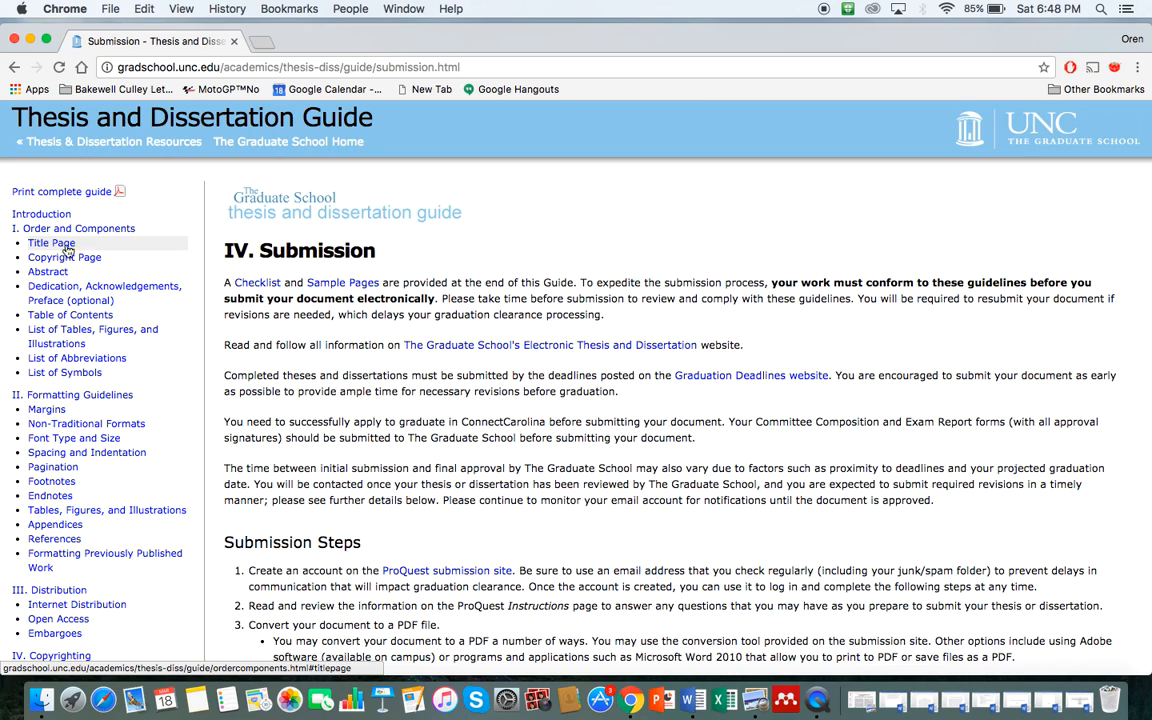
Step: Read the guide's Title Page section, highlighting its three title page requirements
click(50, 245)
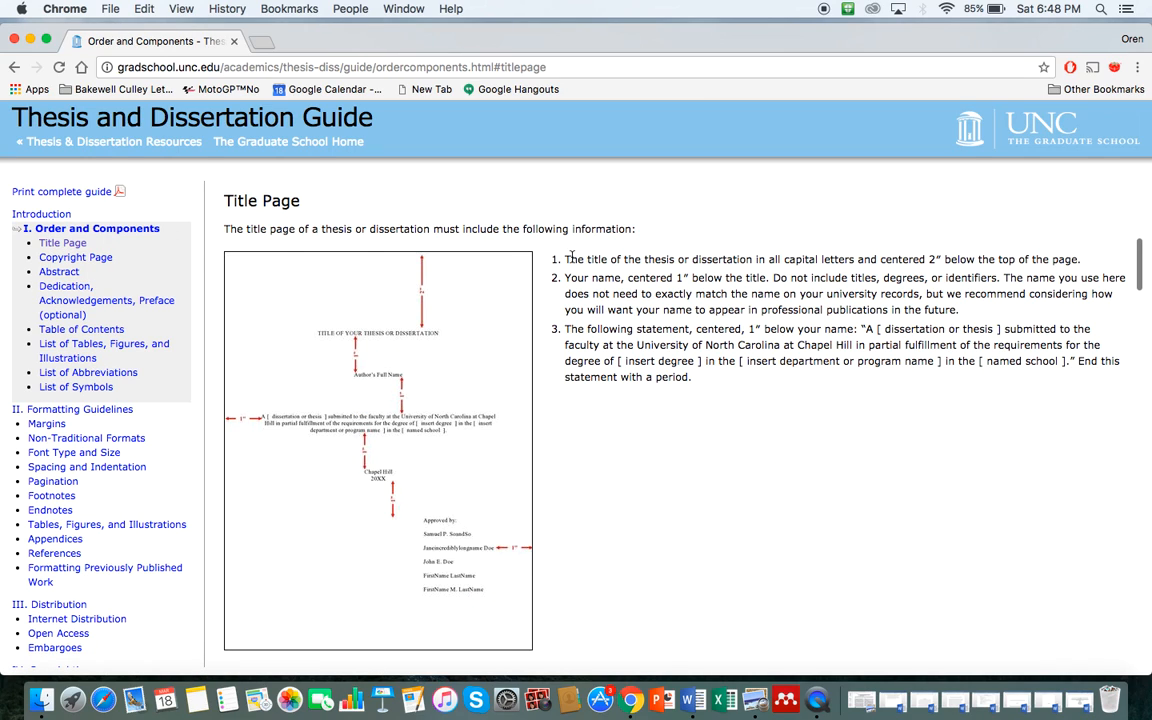
drag(565, 259, 709, 375)
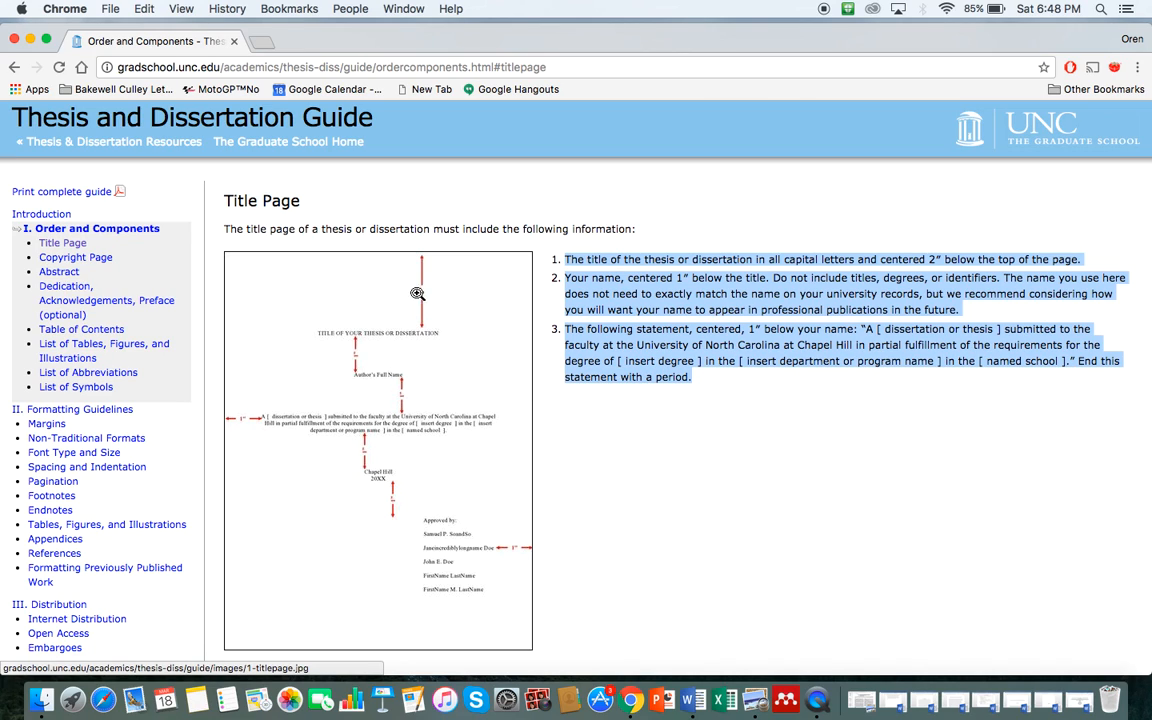
click(689, 463)
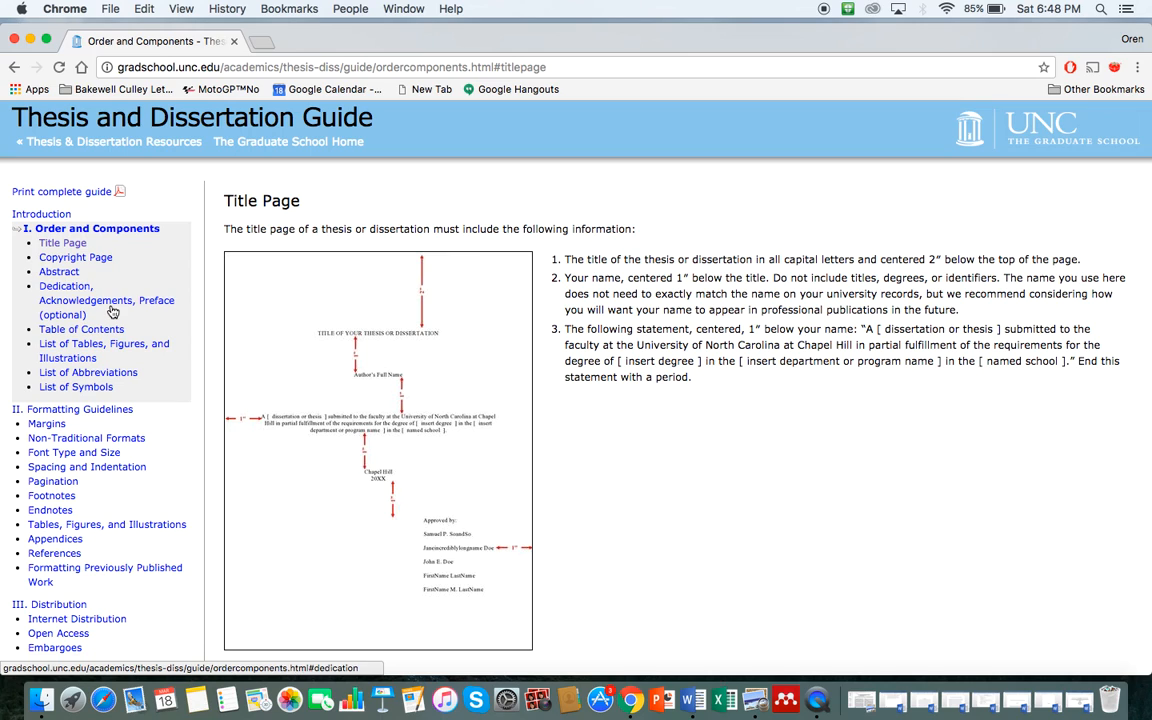
Step: Move through the Copyright Page section on to the Font Type and Size guidelines
click(76, 257)
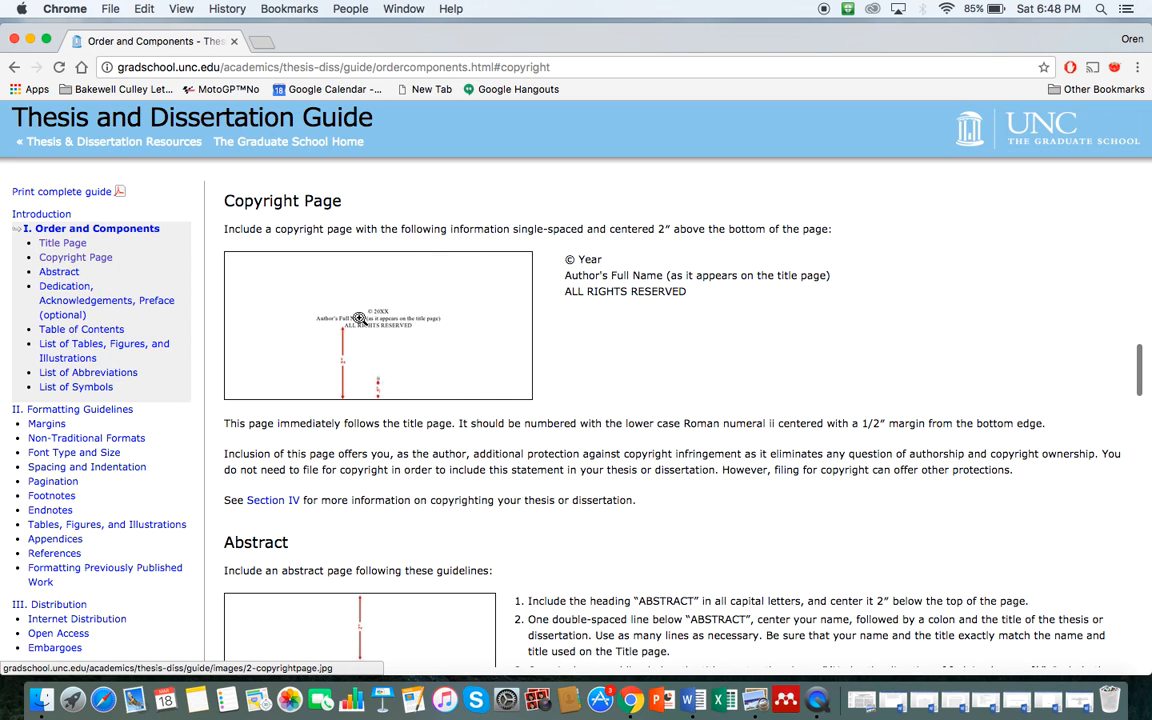
scroll(390, 465, down, 4)
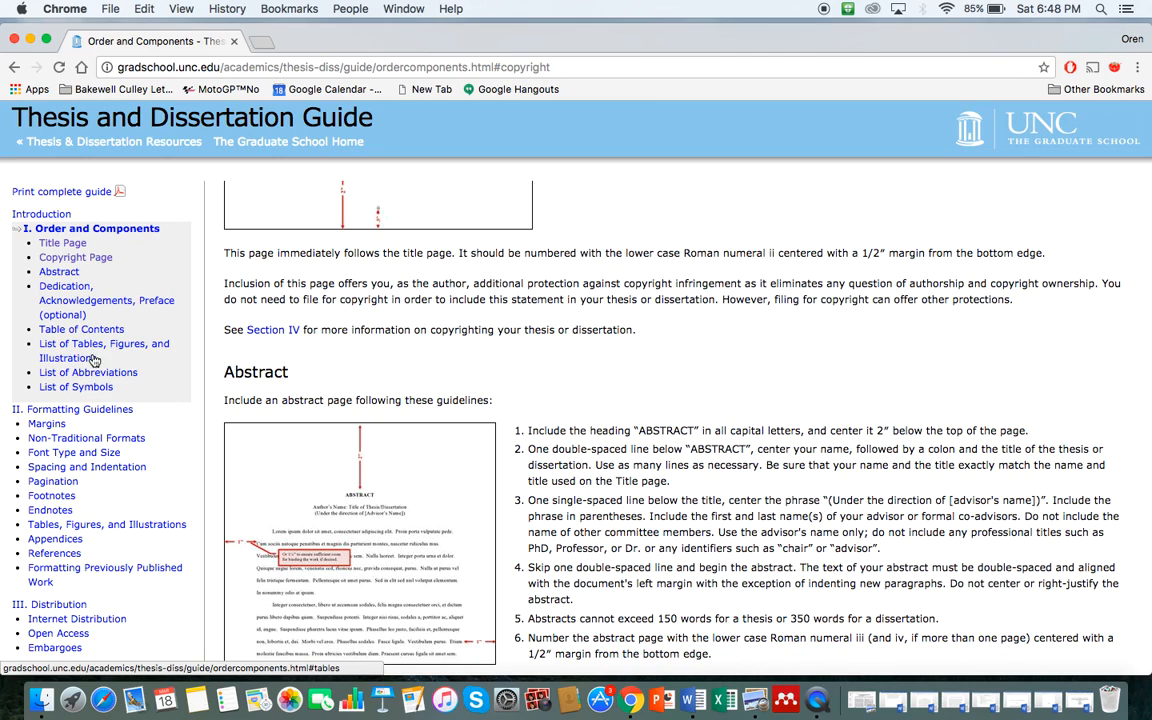
click(94, 456)
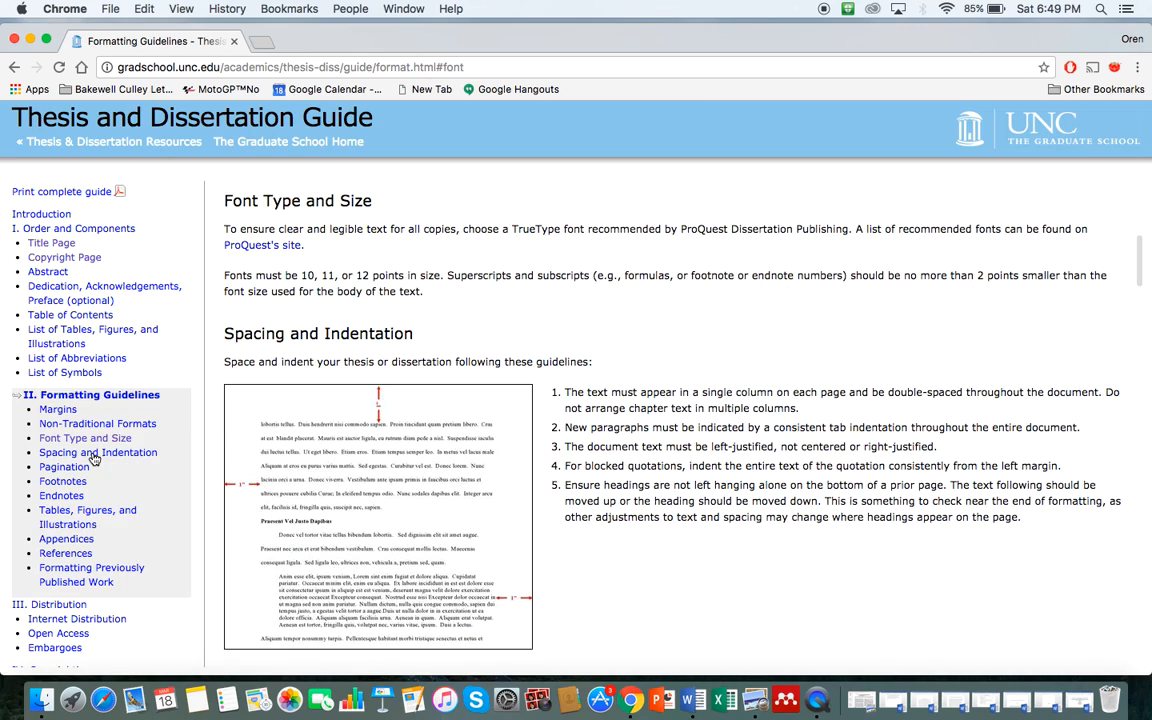
Step: Go back to the Title Page section and enlarge its sample title page image
click(54, 243)
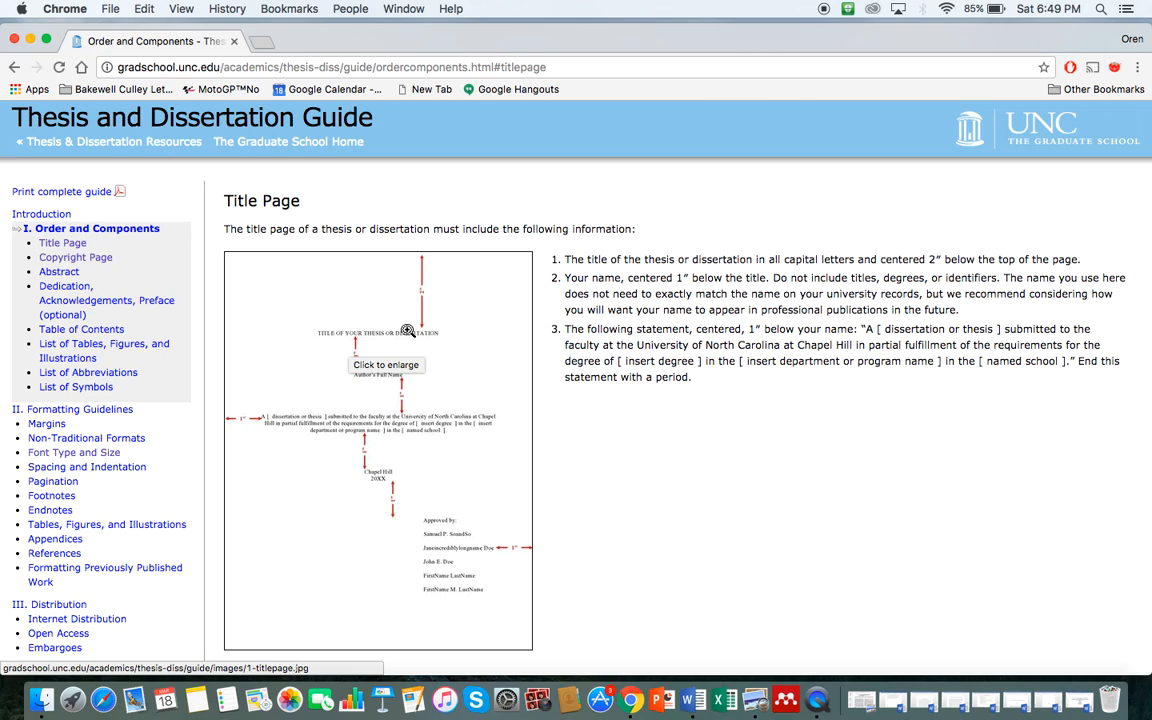
click(398, 336)
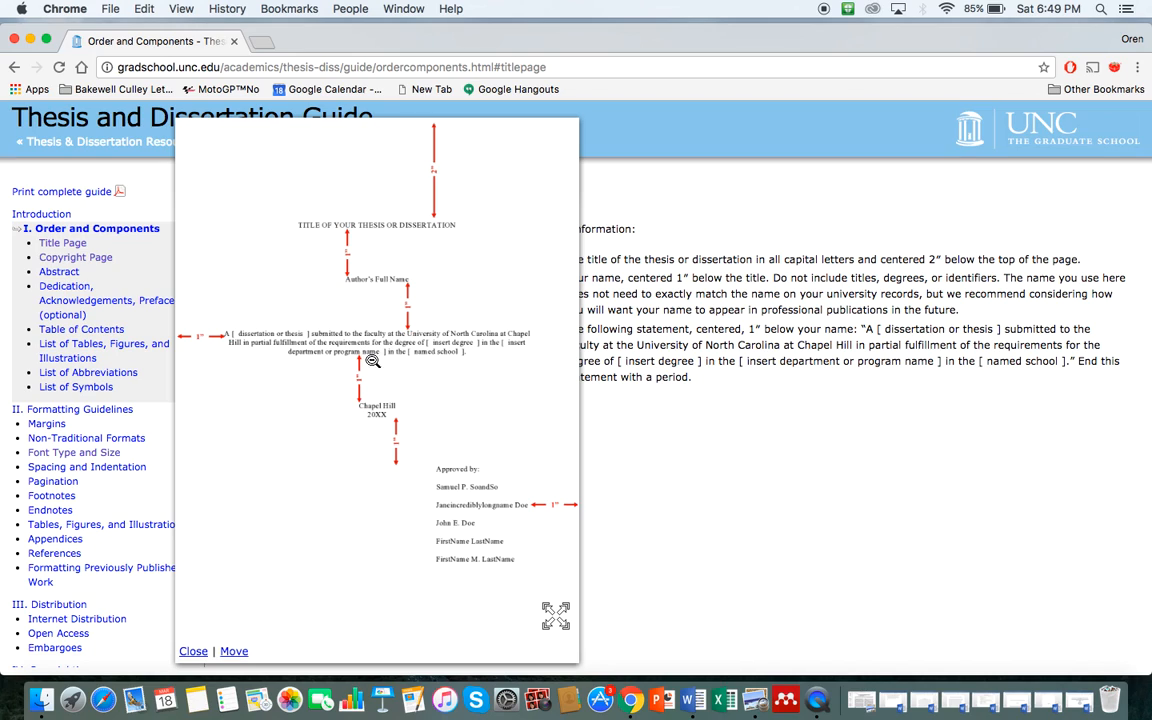
Step: Reopen the enlarged sample title page, then restore the 'Bsic Text for Tutorial' Word document
click(381, 423)
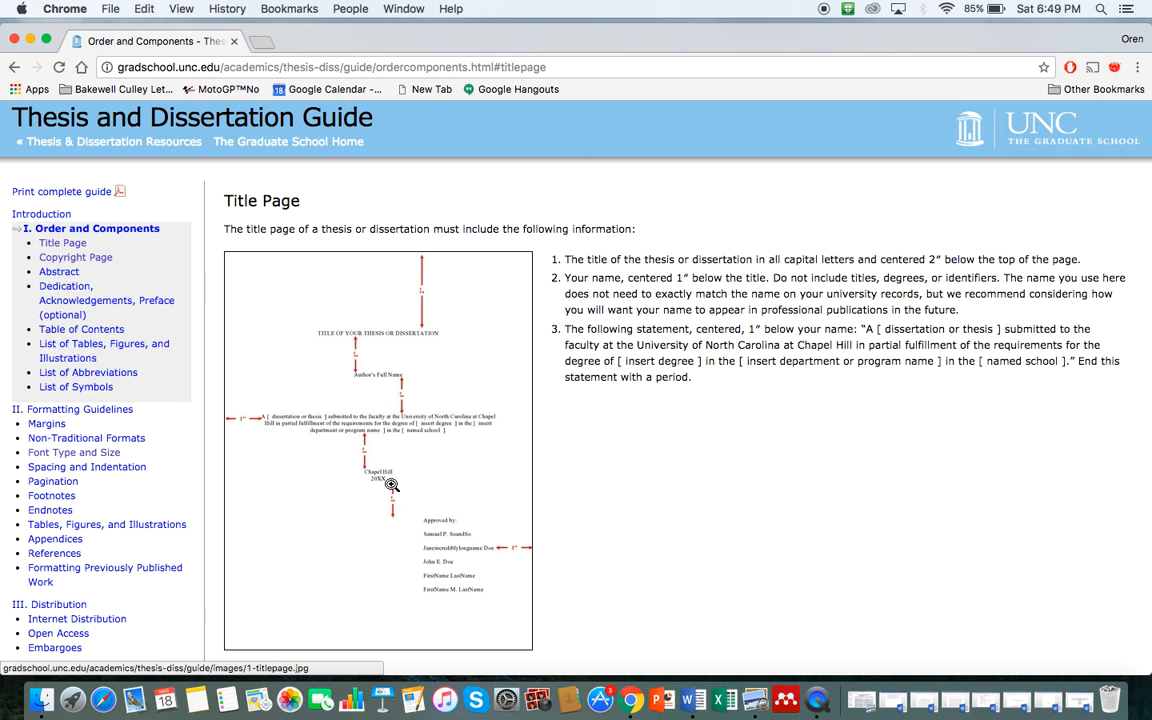
click(321, 476)
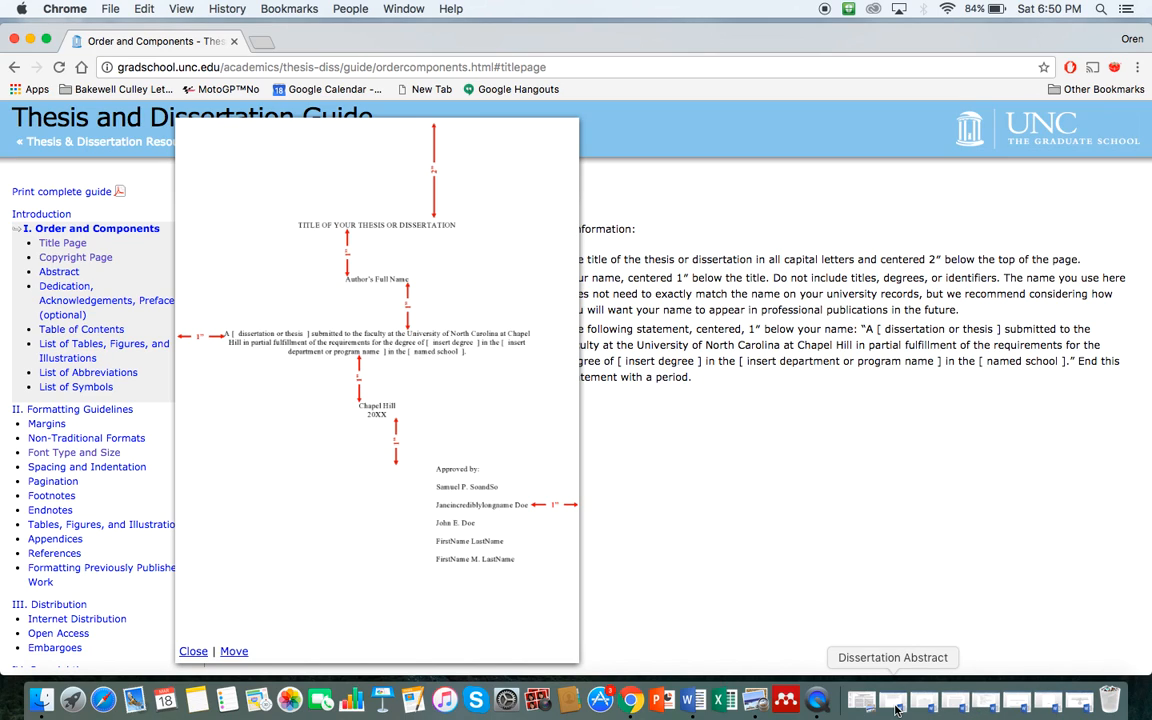
click(1078, 703)
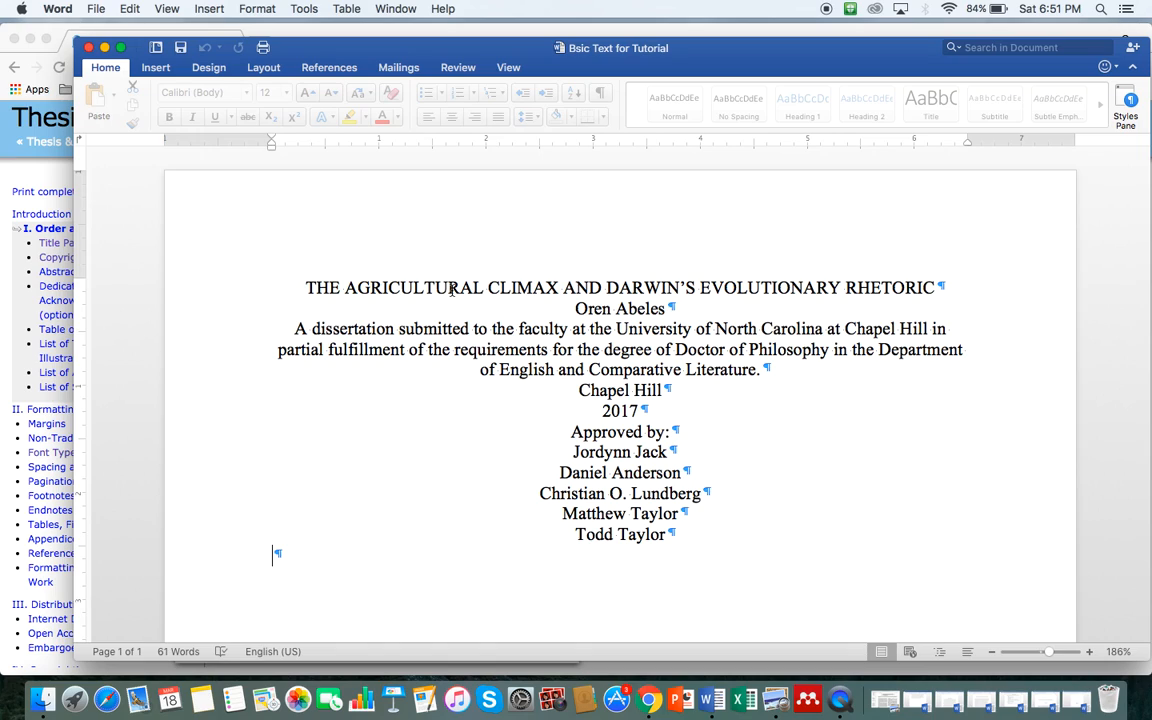
Step: Select the start of the dissertation title in Word, then switch to the thesis guide
click(305, 288)
drag(305, 288, 887, 287)
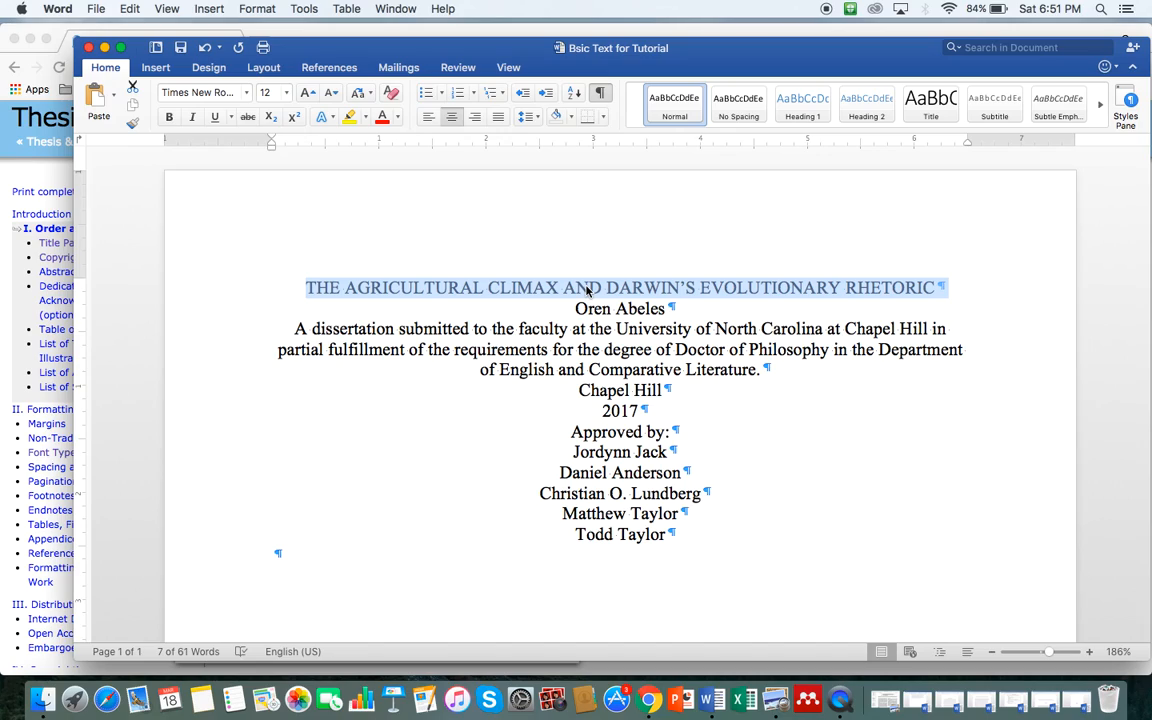
key(ctrl+Up)
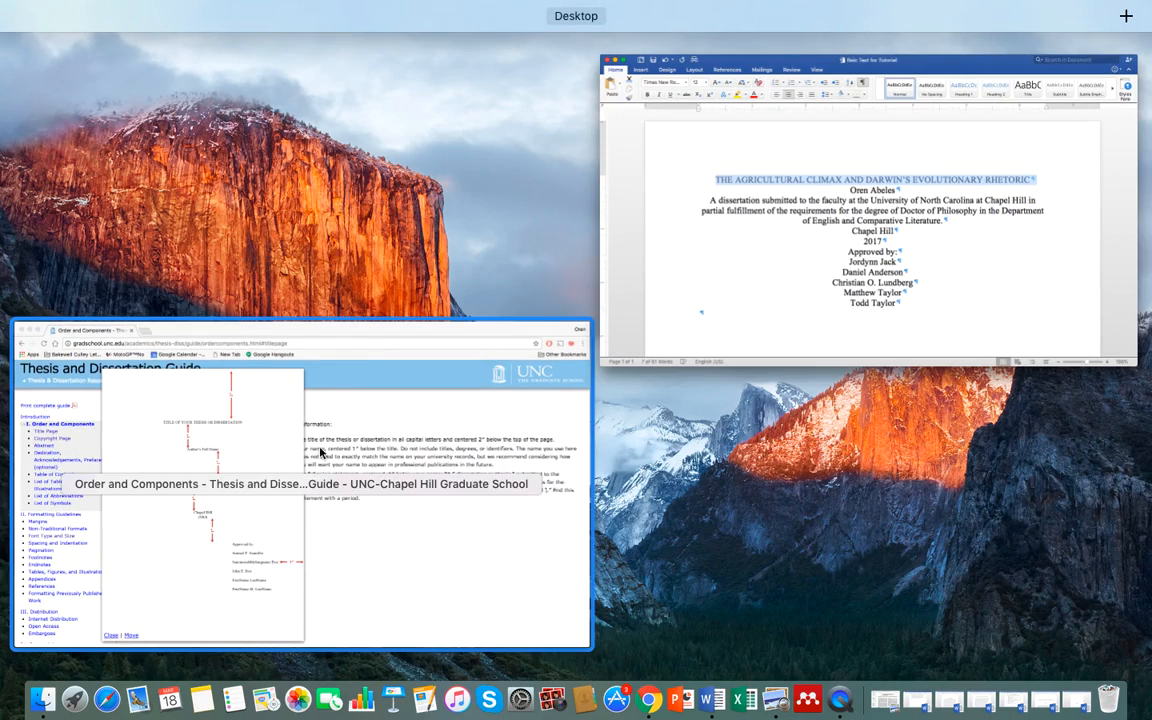
click(283, 410)
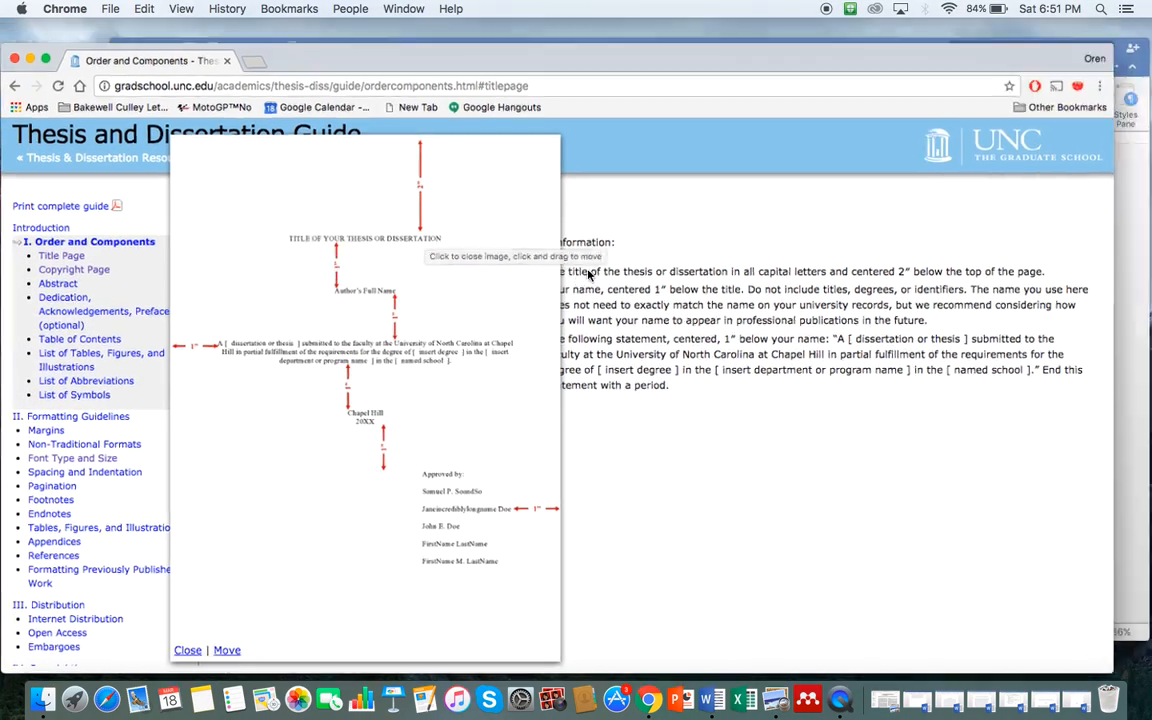
Step: Select the whole title line to inspect its font, then return to the guide's sample page
key(ctrl+Up)
click(866, 275)
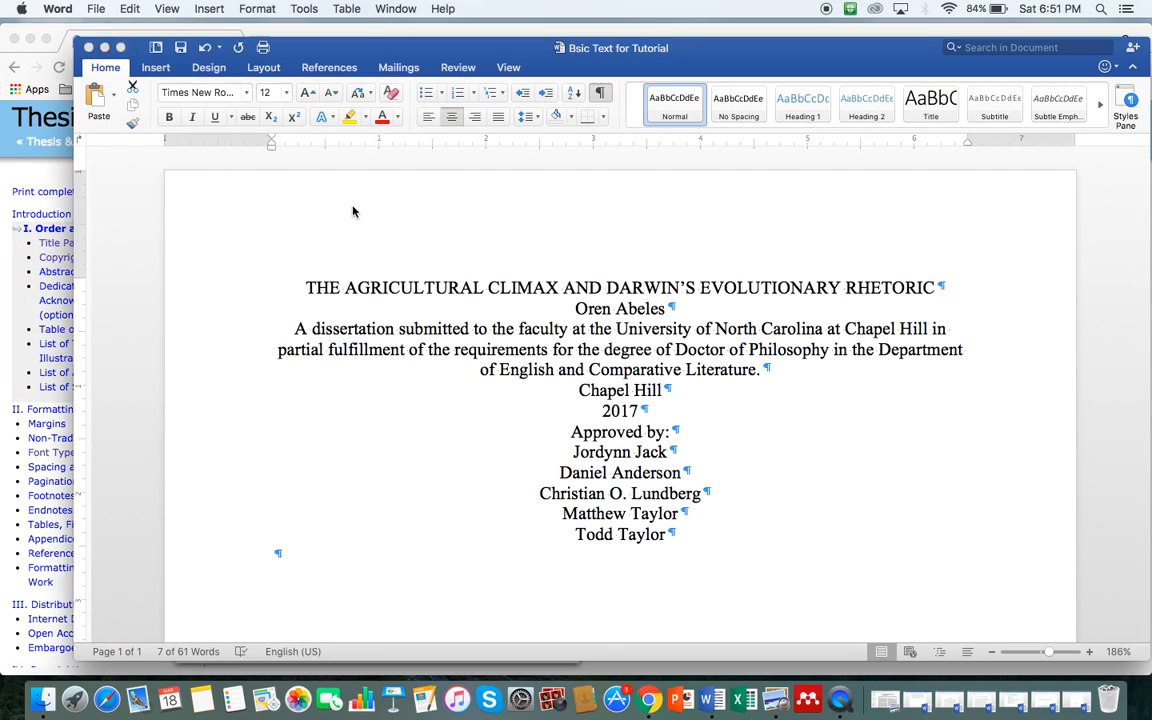
triple_click(393, 284)
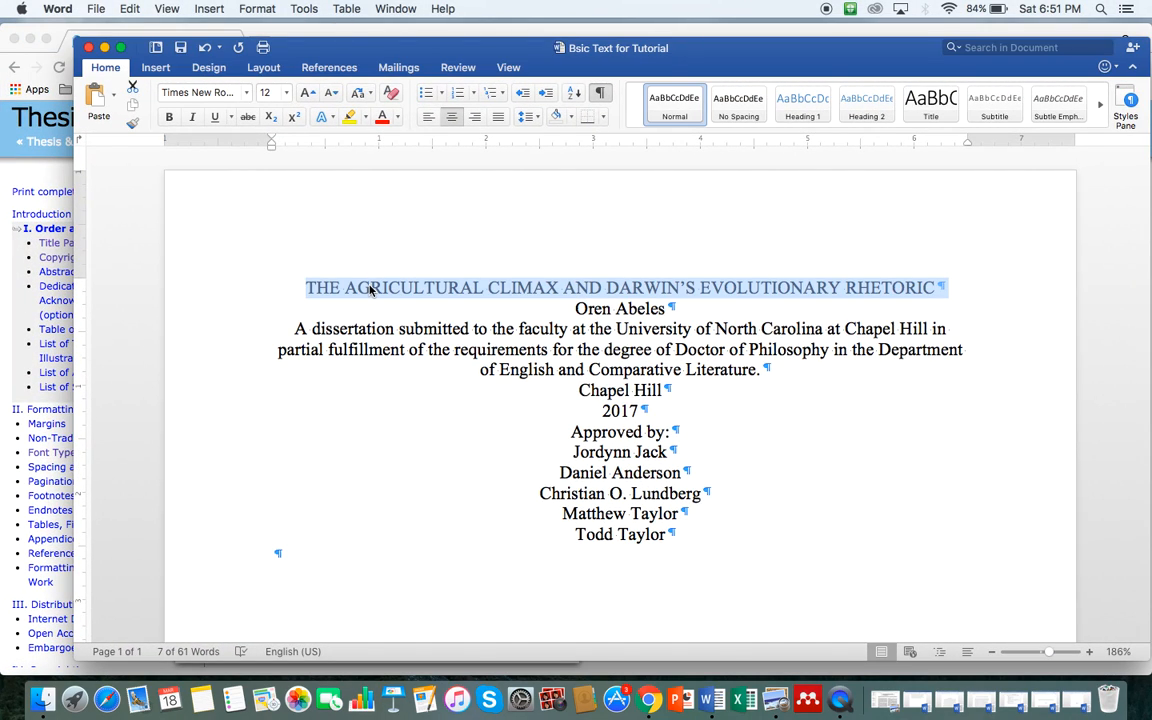
click(192, 91)
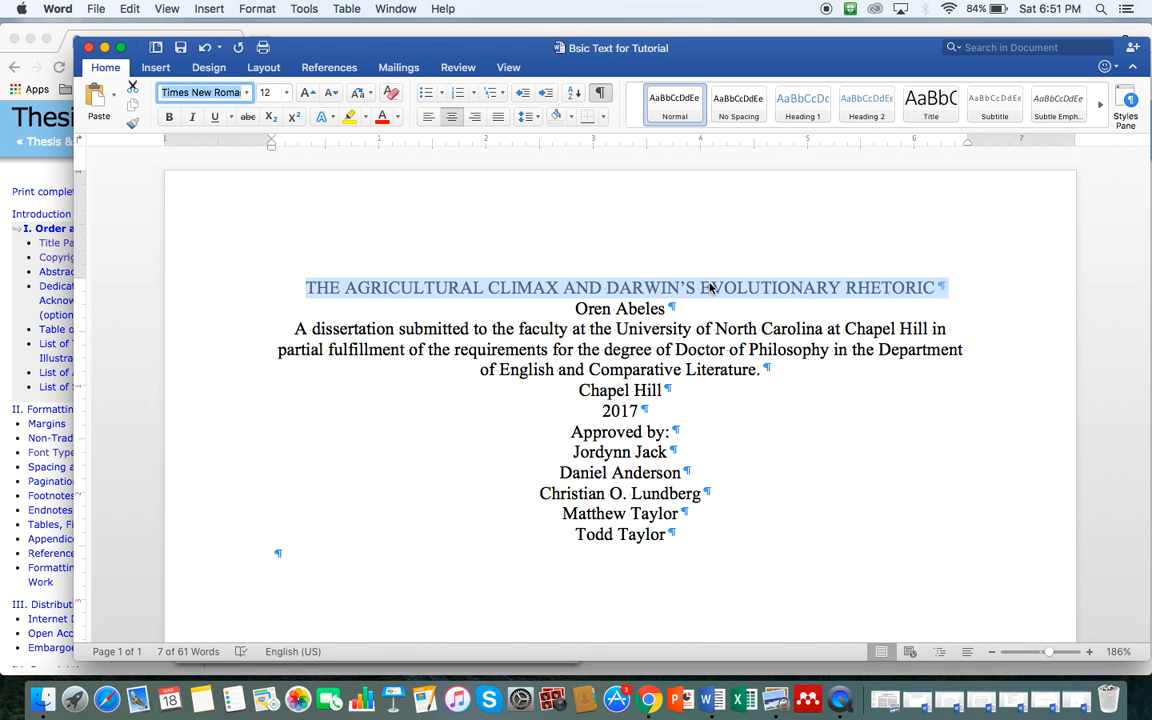
key(ctrl+Up)
click(139, 414)
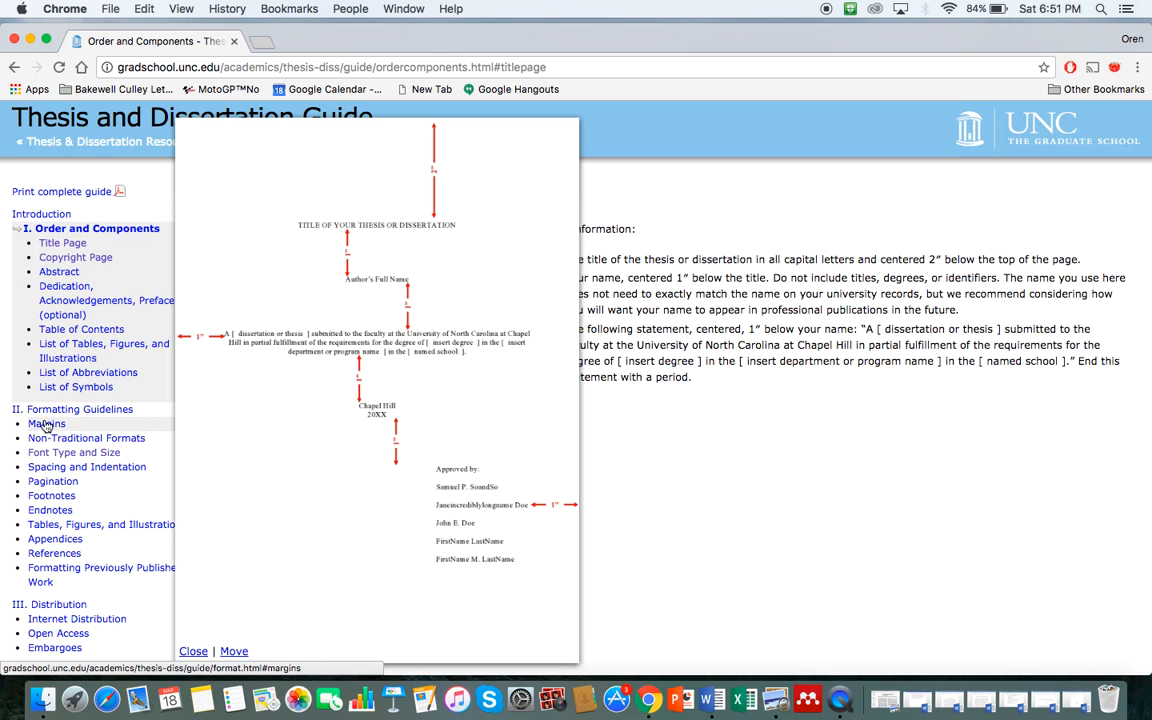
Step: Recheck the Font Type and Size and Title Page sections, then bring the Word draft forward
click(45, 458)
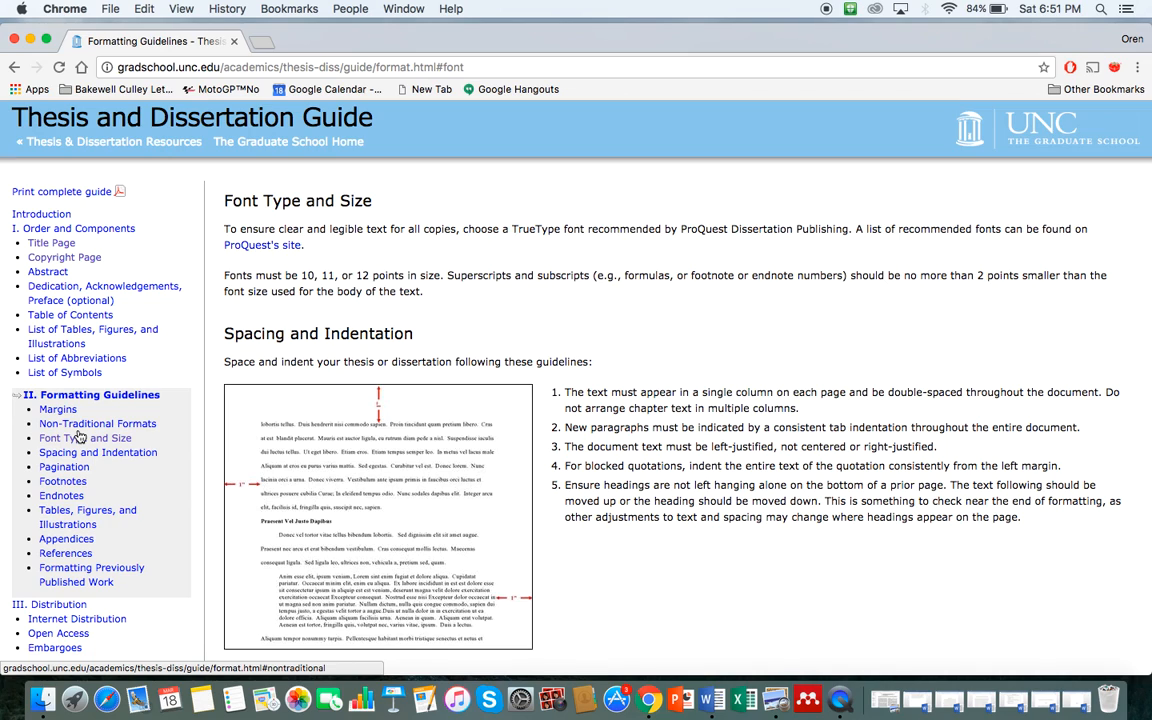
click(55, 243)
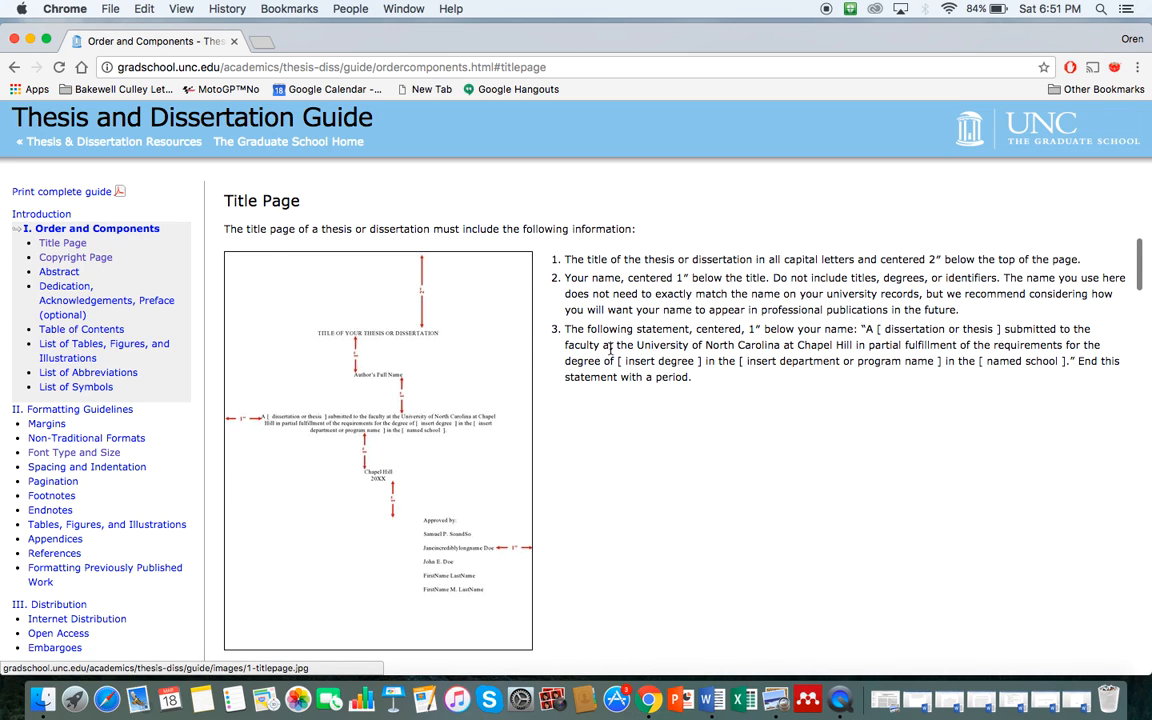
key(ctrl+Up)
click(845, 280)
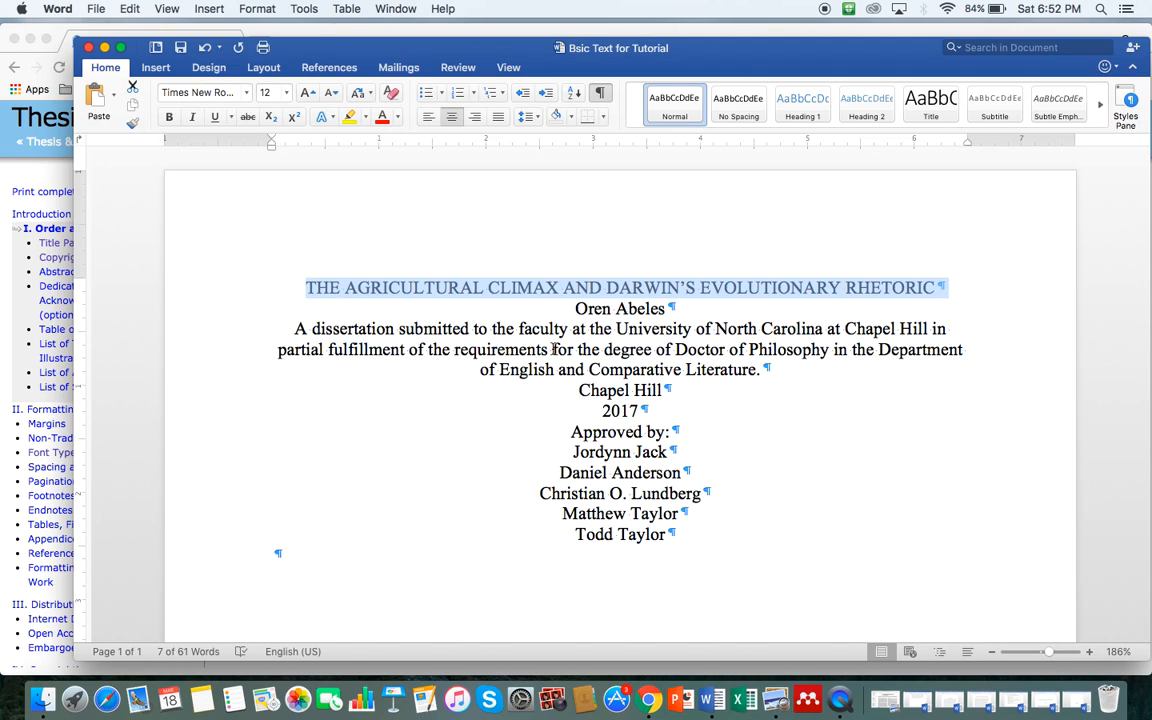
click(430, 288)
drag(303, 288, 977, 288)
drag(578, 310, 673, 316)
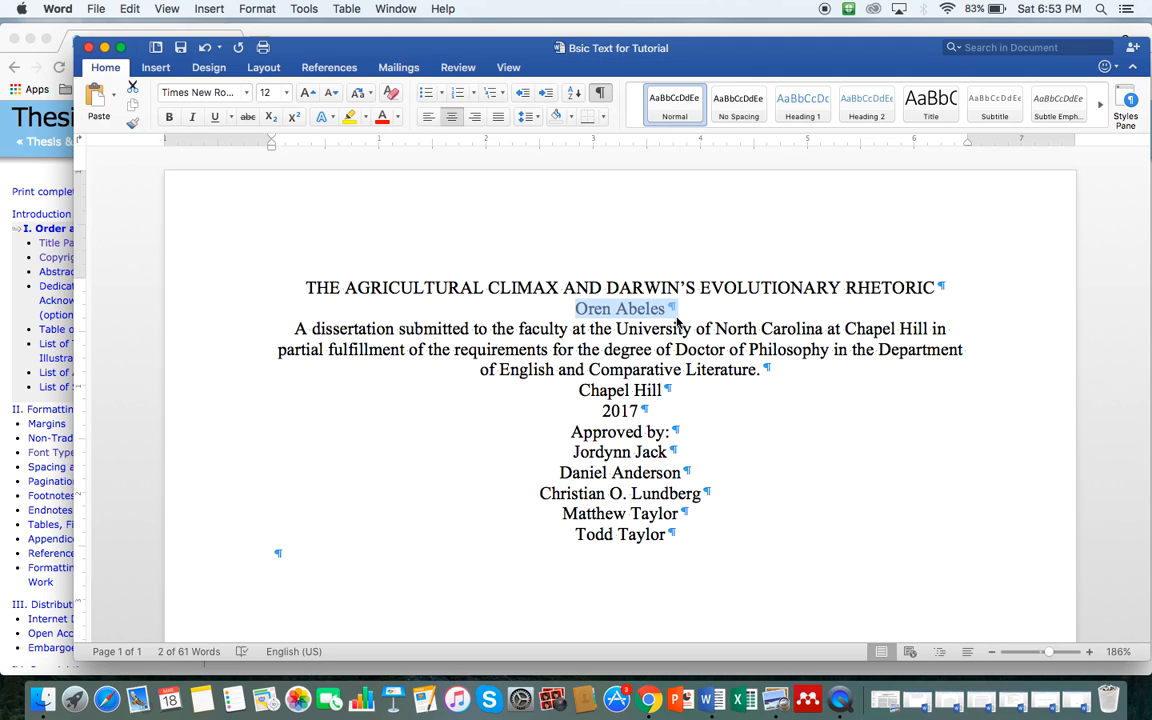
click(623, 314)
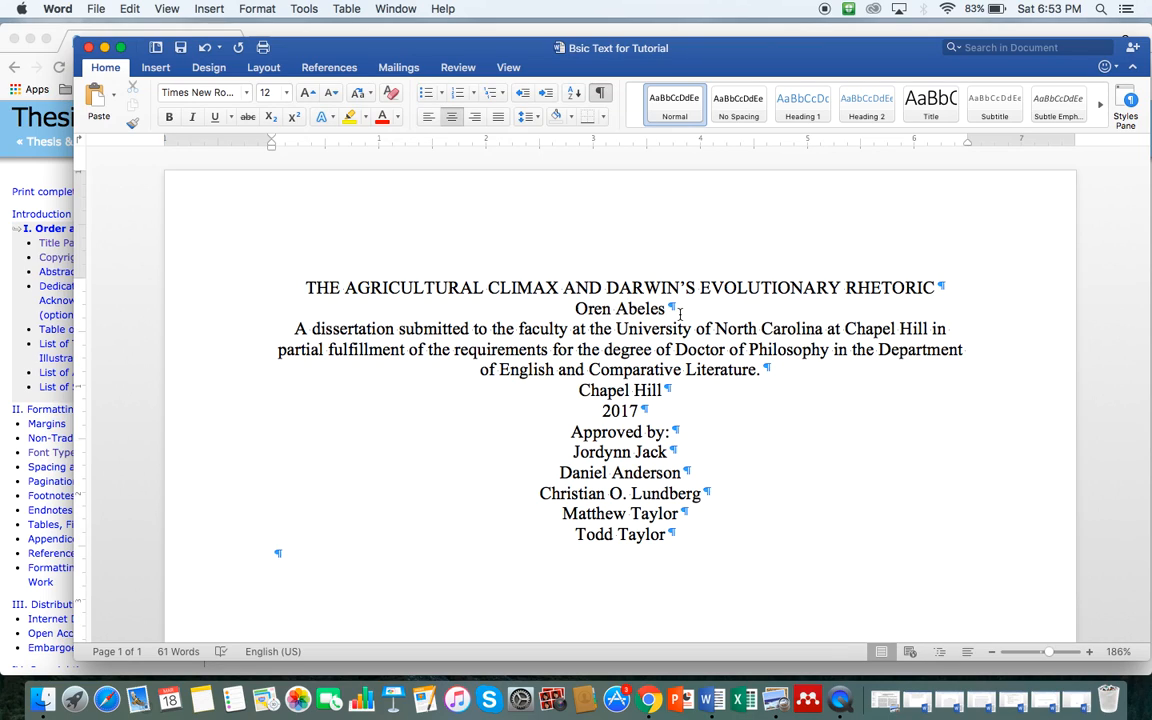
drag(666, 309, 685, 305)
click(605, 300)
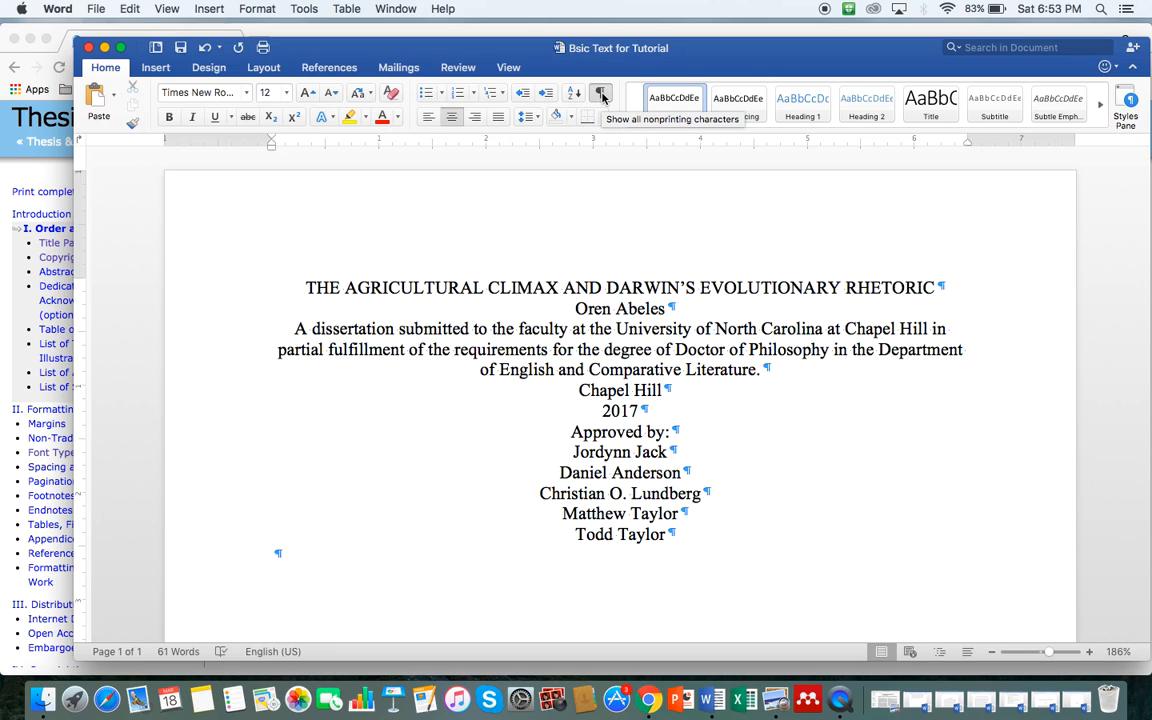
click(602, 95)
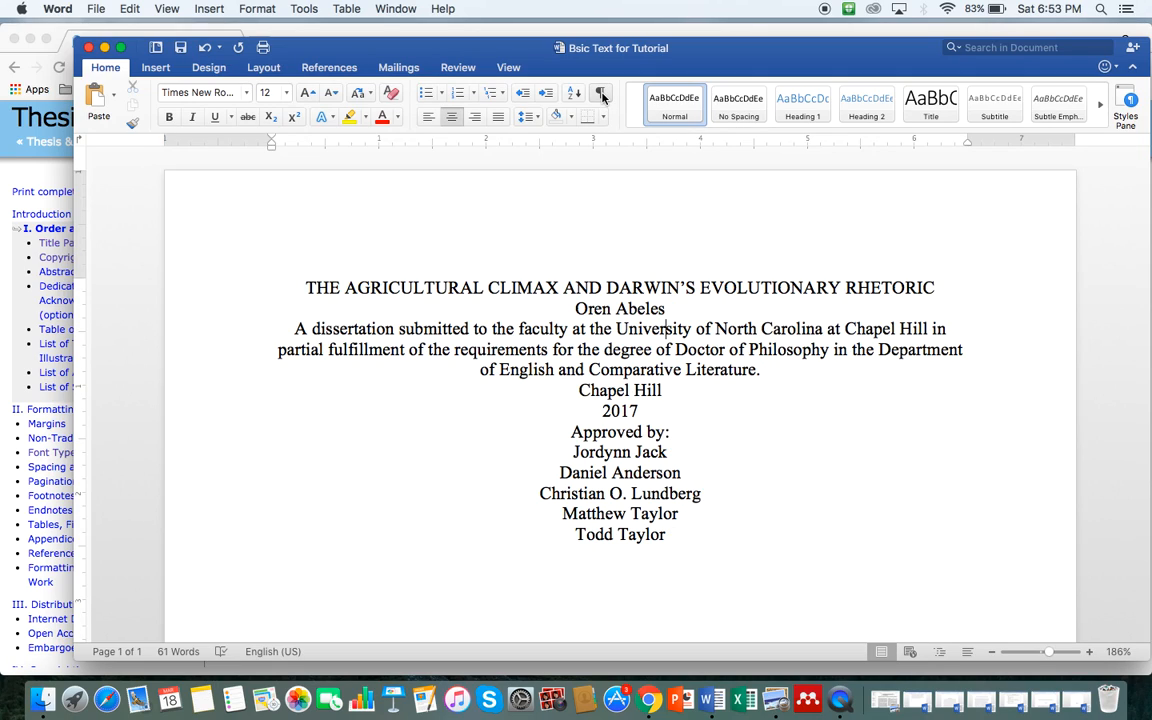
click(601, 93)
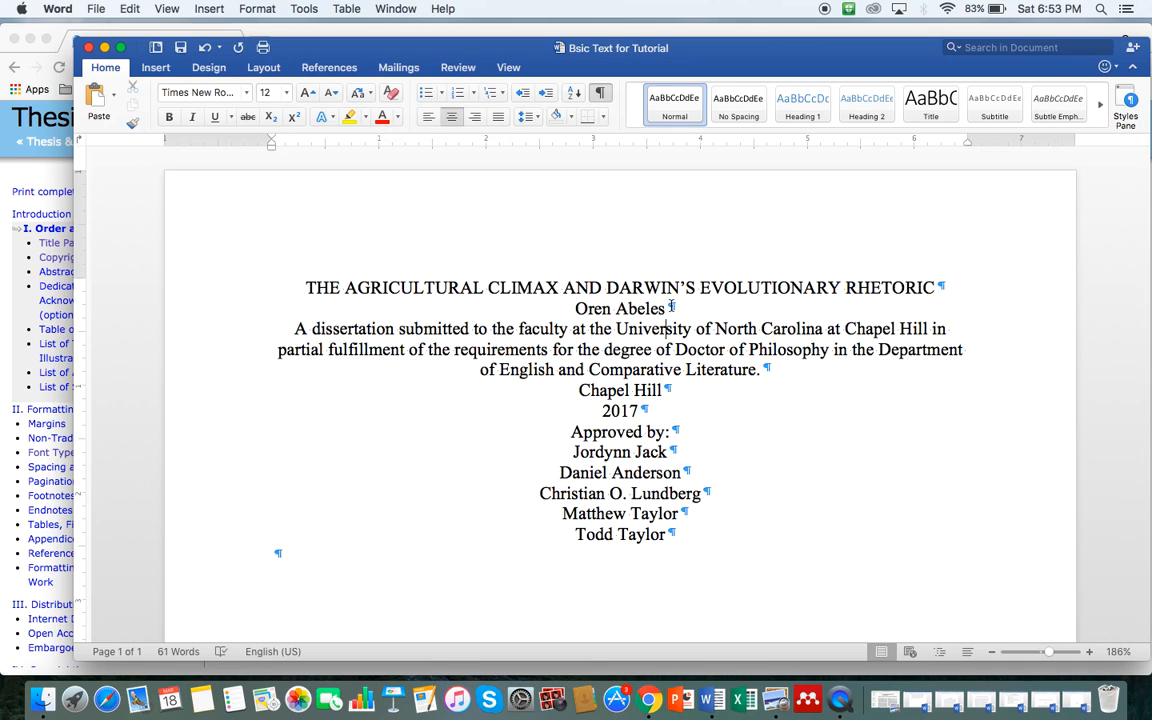
click(669, 308)
drag(669, 308, 677, 311)
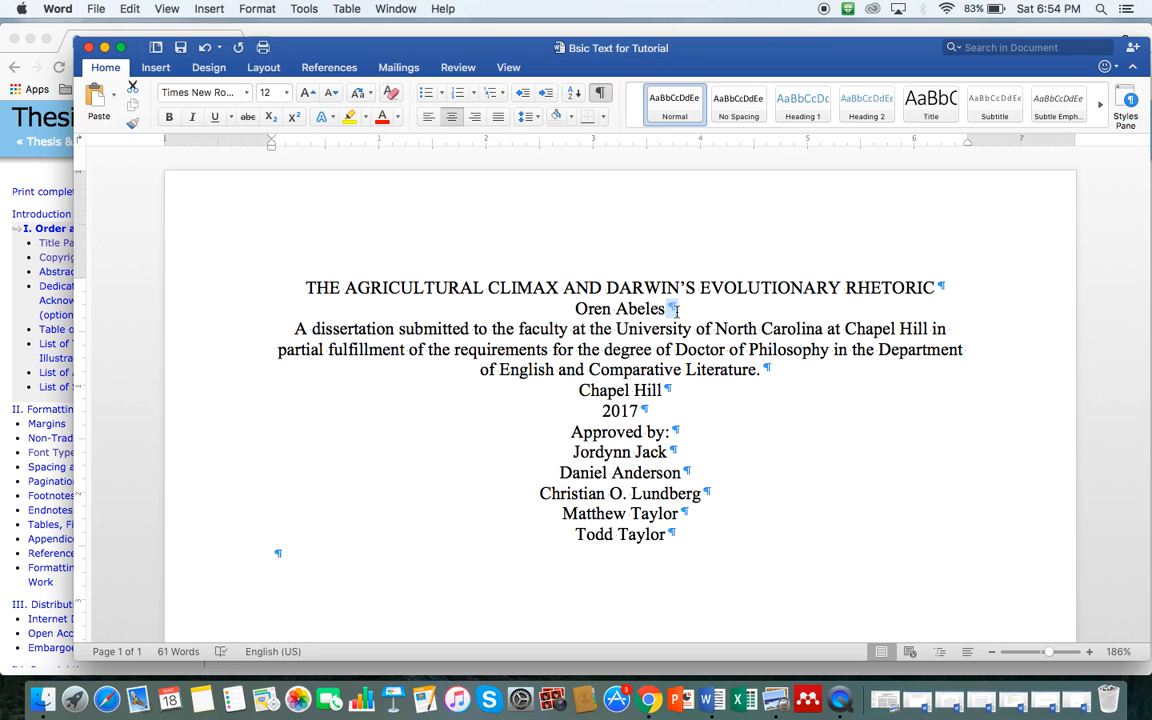
click(677, 311)
drag(492, 288, 668, 310)
click(633, 305)
drag(596, 311, 640, 308)
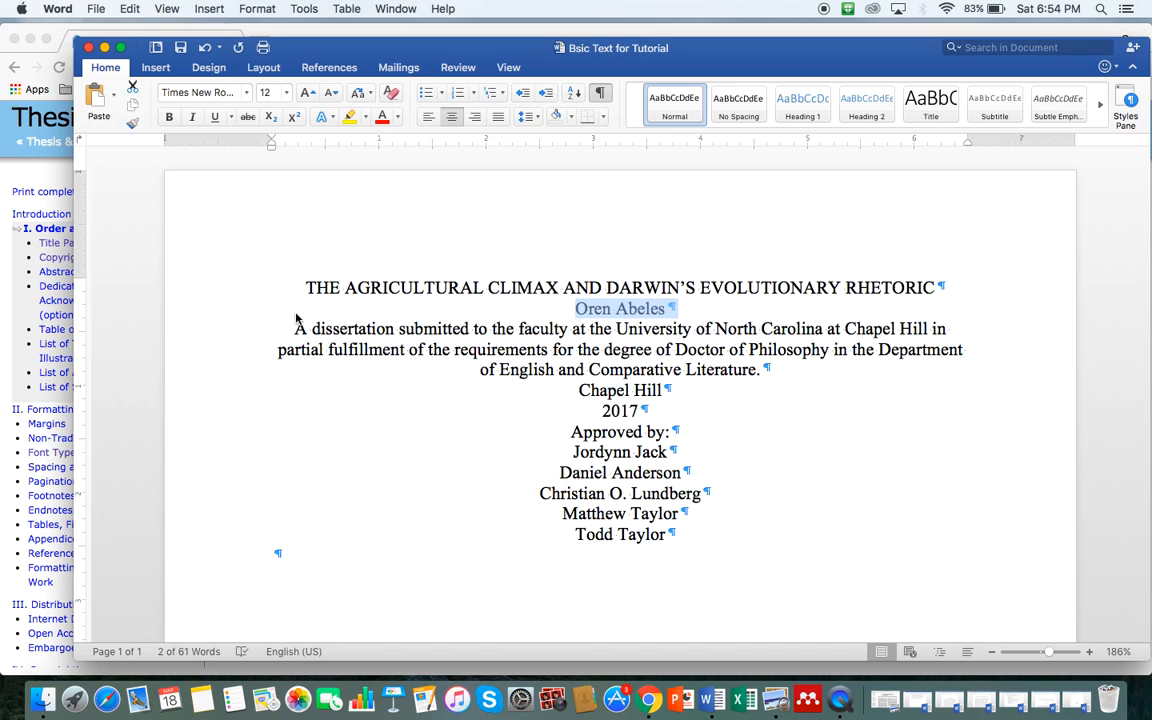
drag(296, 327, 762, 375)
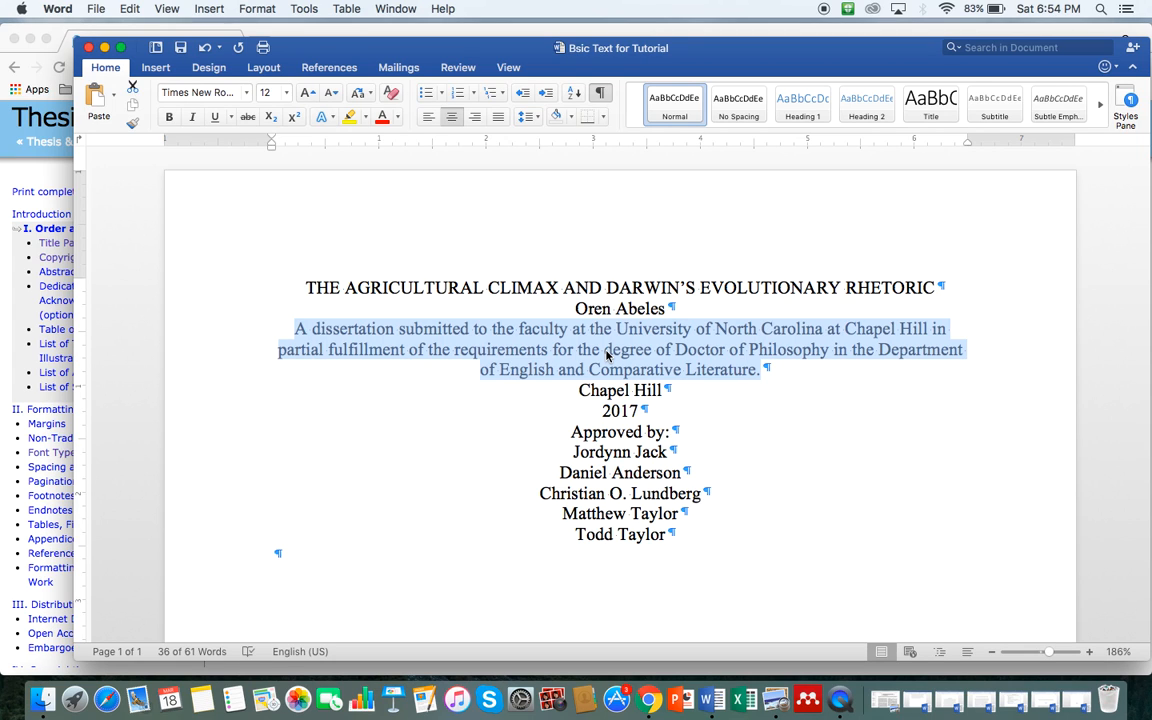
key(ctrl+Up)
Step: Highlight the guide's required dissertation statement, focusing on the named school portion
click(312, 416)
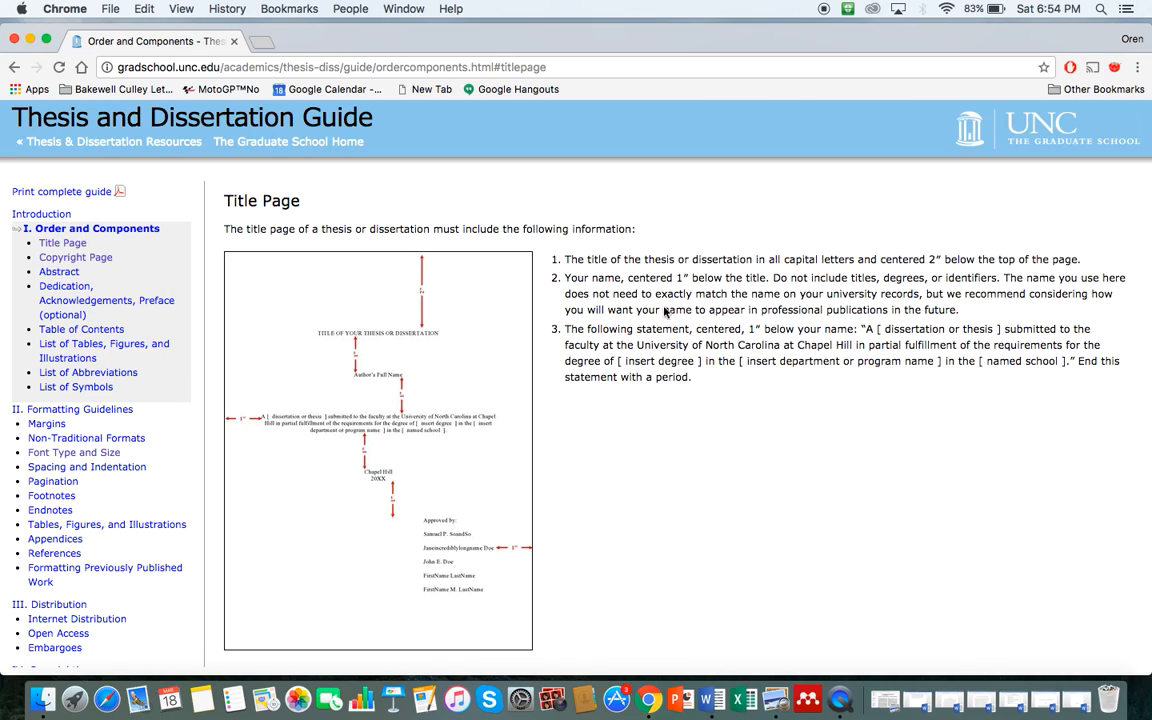
drag(861, 329, 897, 371)
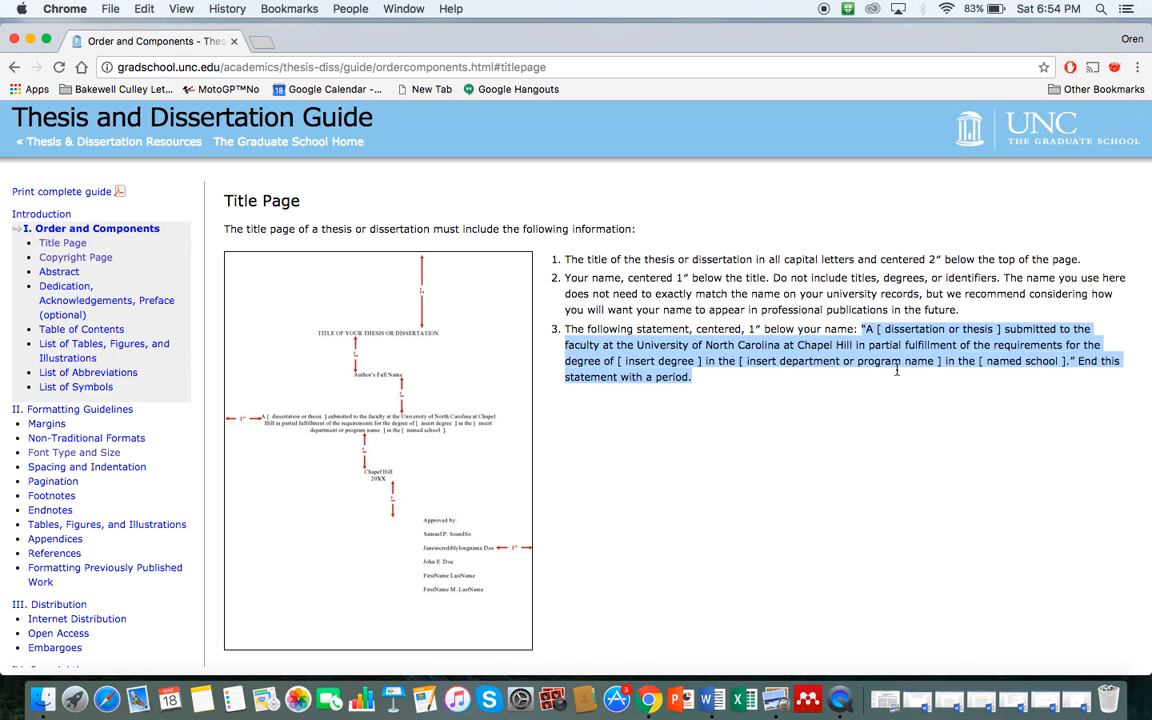
click(897, 371)
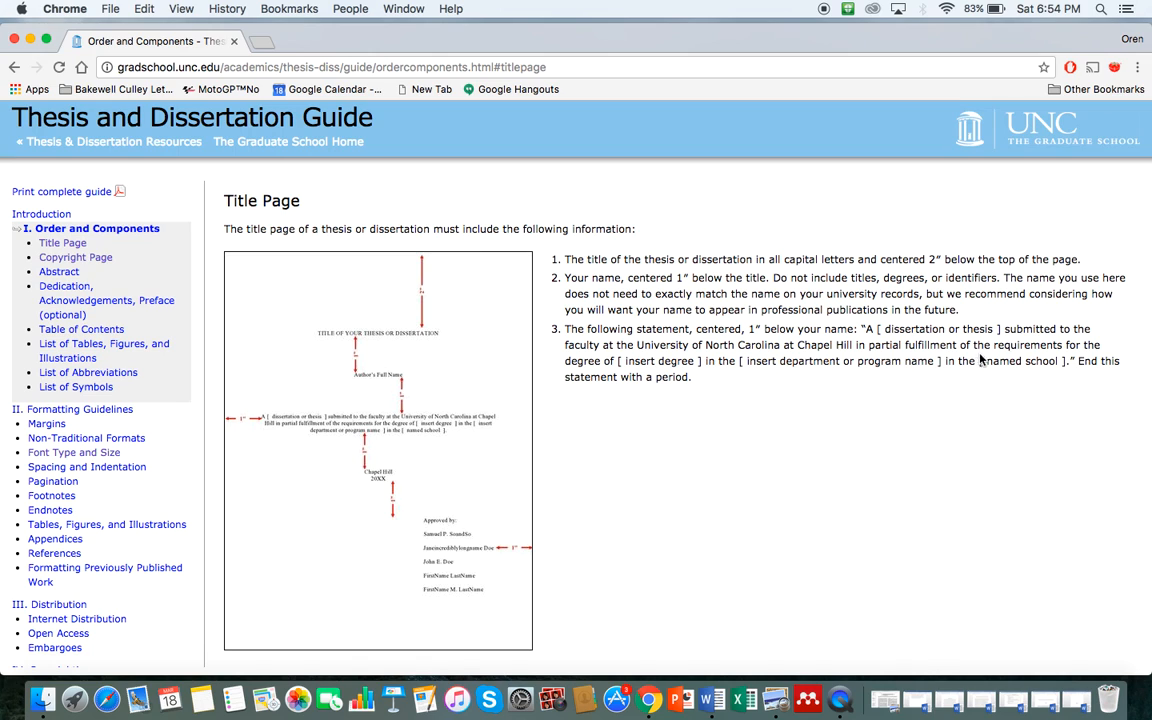
drag(957, 363, 1072, 365)
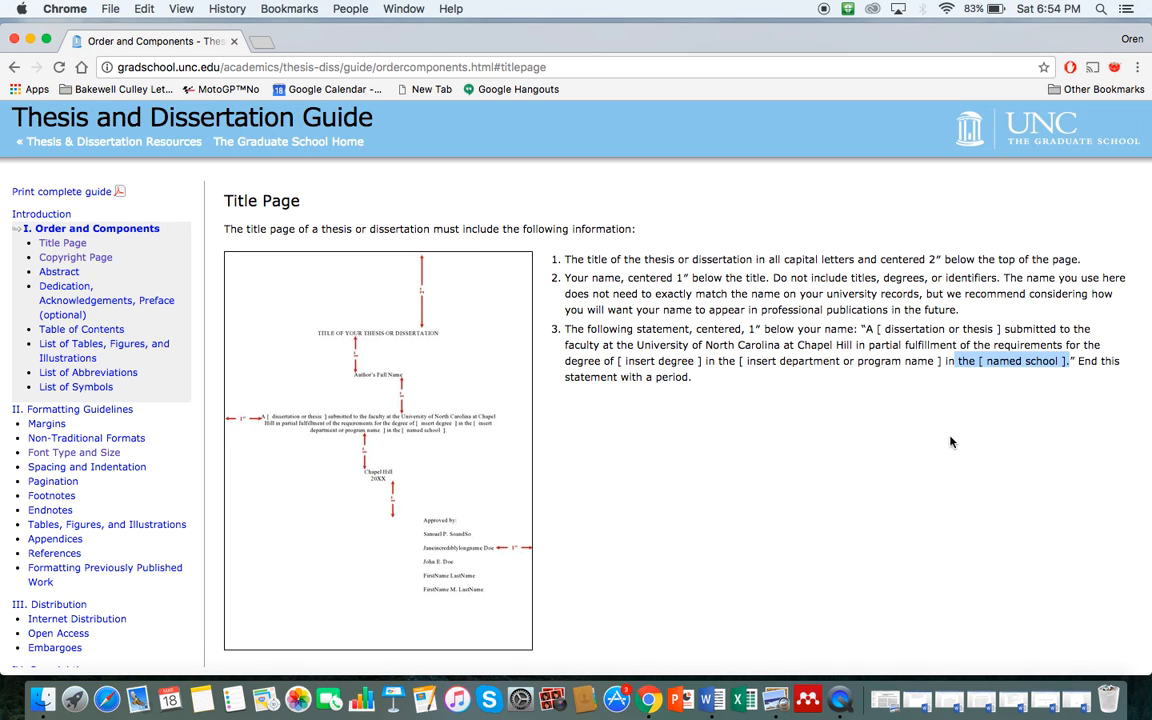
key(ctrl+Up)
Step: Review the English and Comparative Literature line and the Chapel Hill and 2017 lines
click(933, 330)
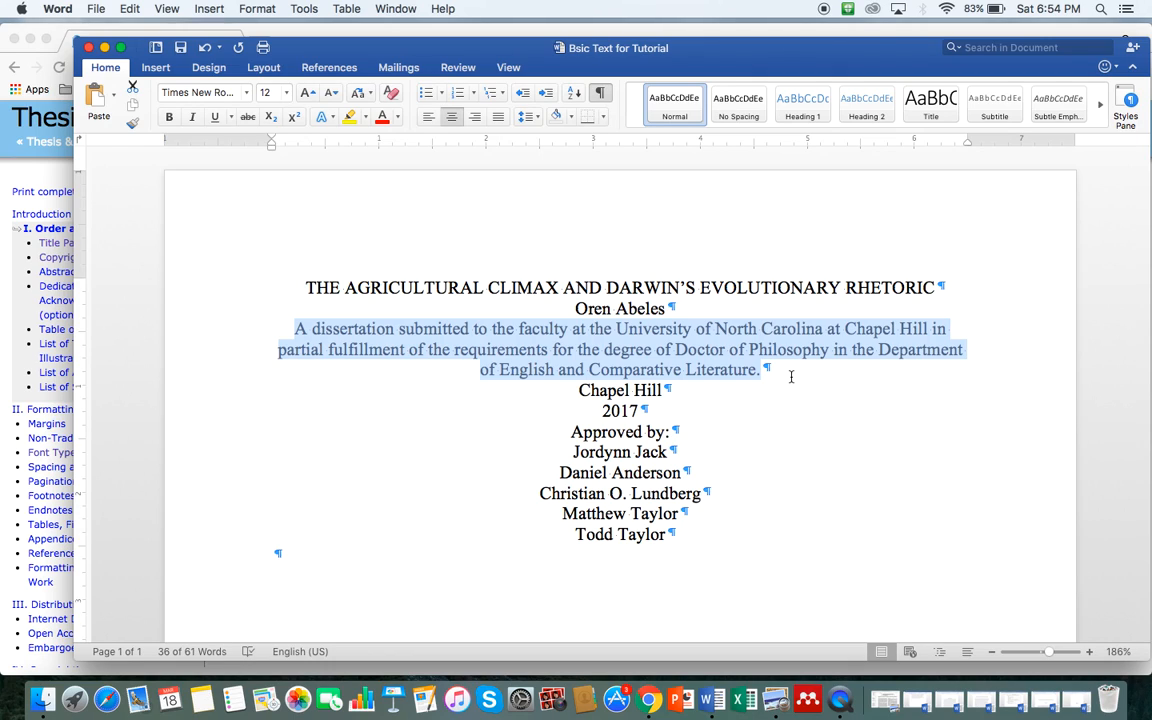
click(790, 376)
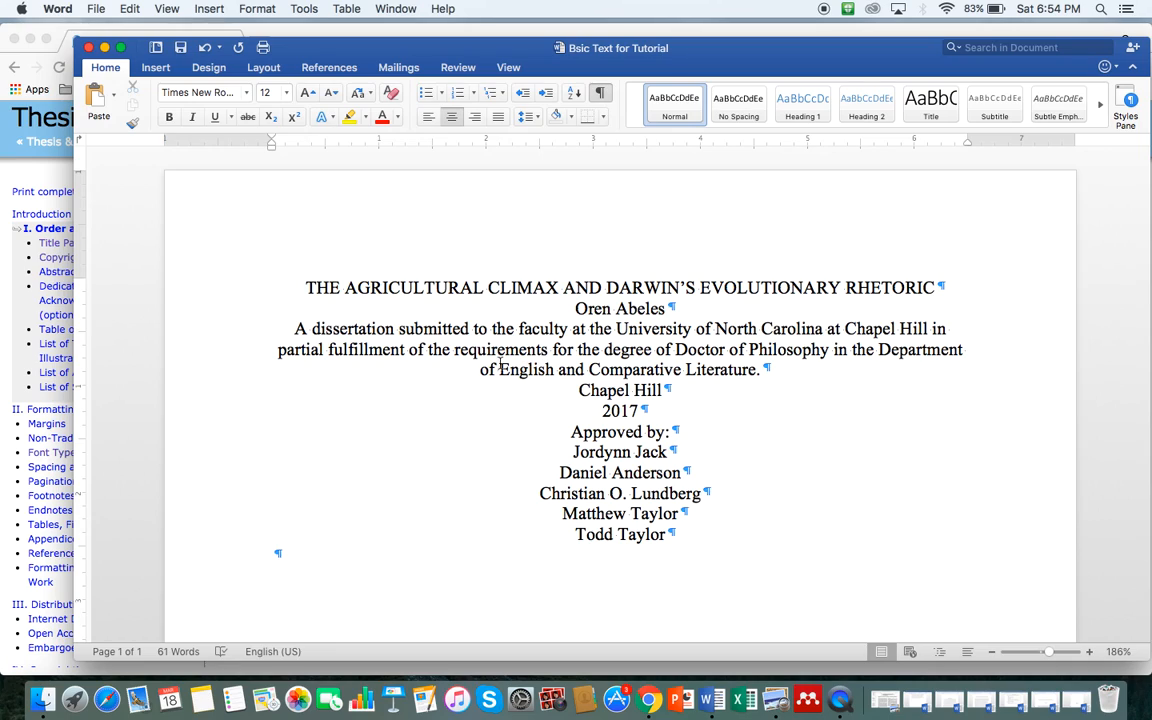
drag(481, 370, 747, 377)
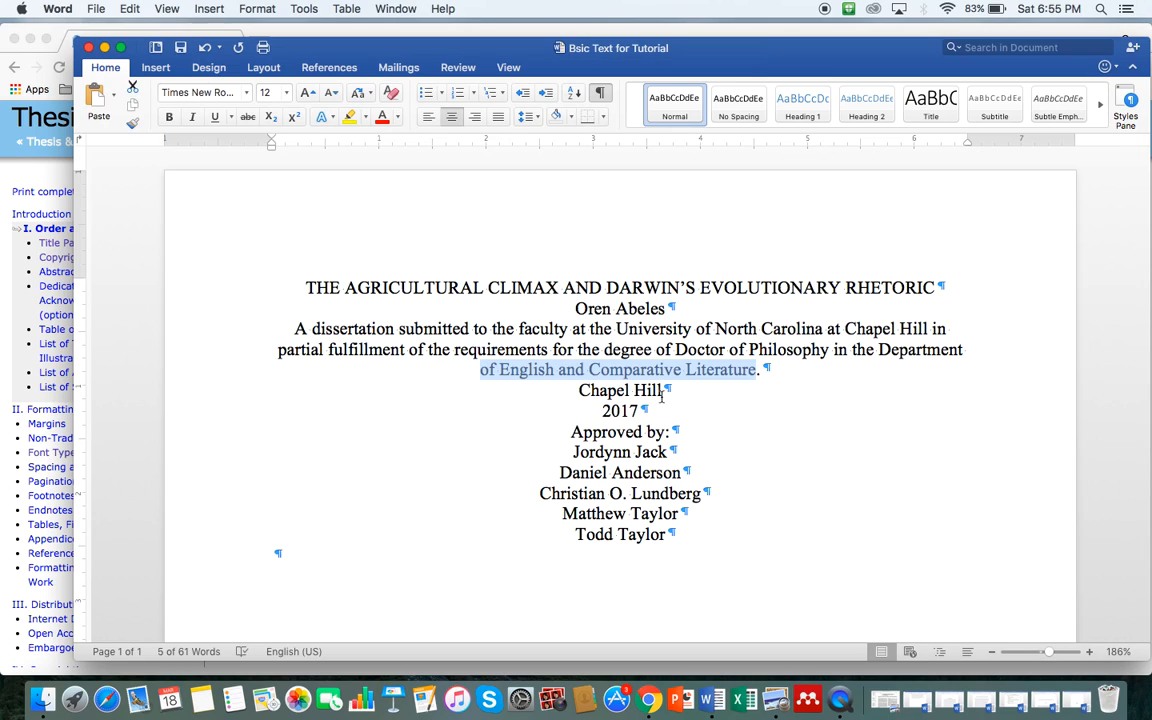
drag(580, 390, 653, 409)
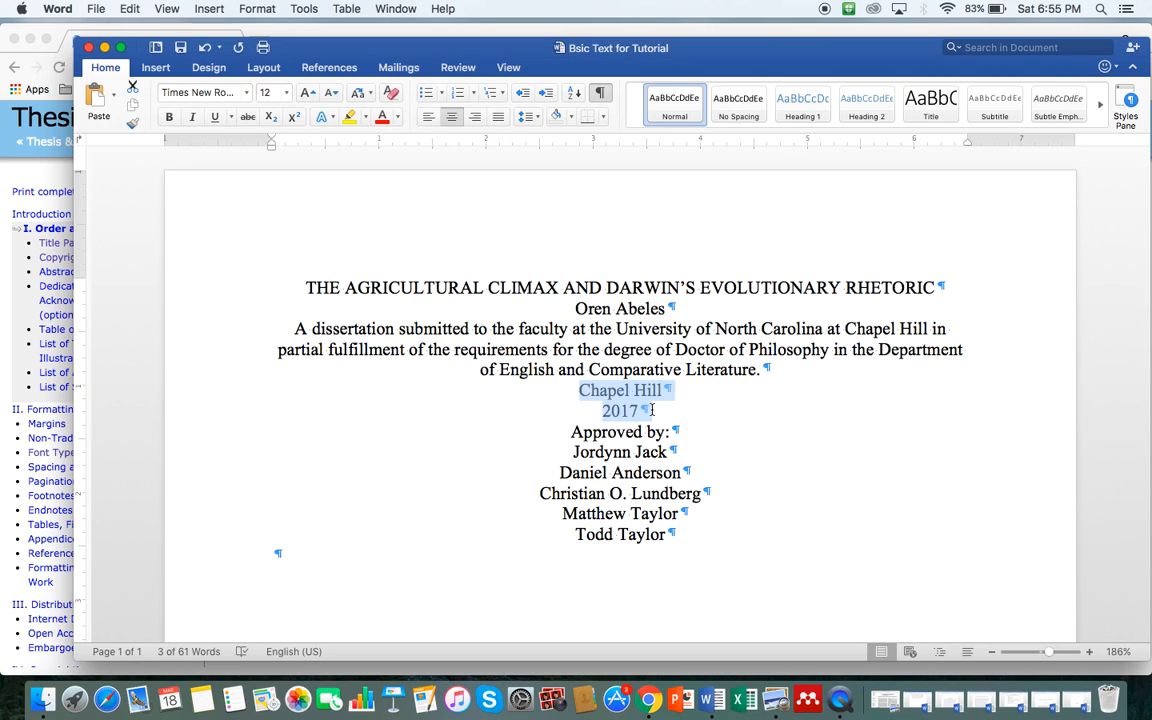
key(Right)
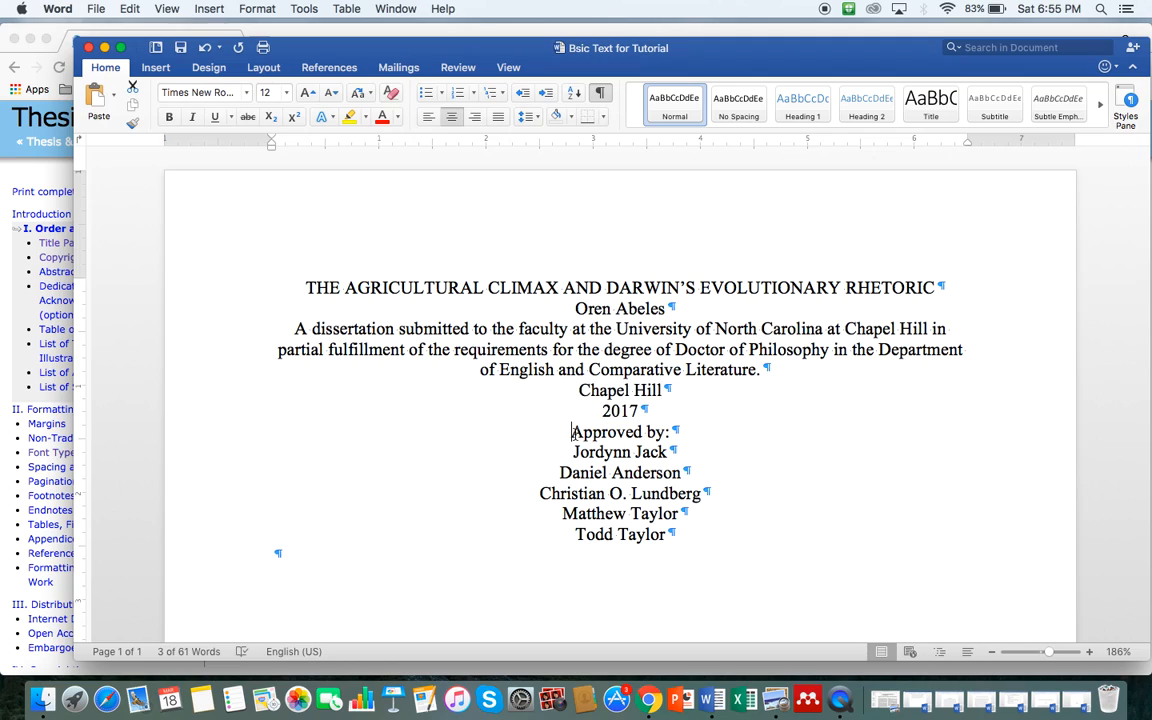
Step: Review the 'Approved by:' block and its five committee member names
drag(571, 432, 715, 530)
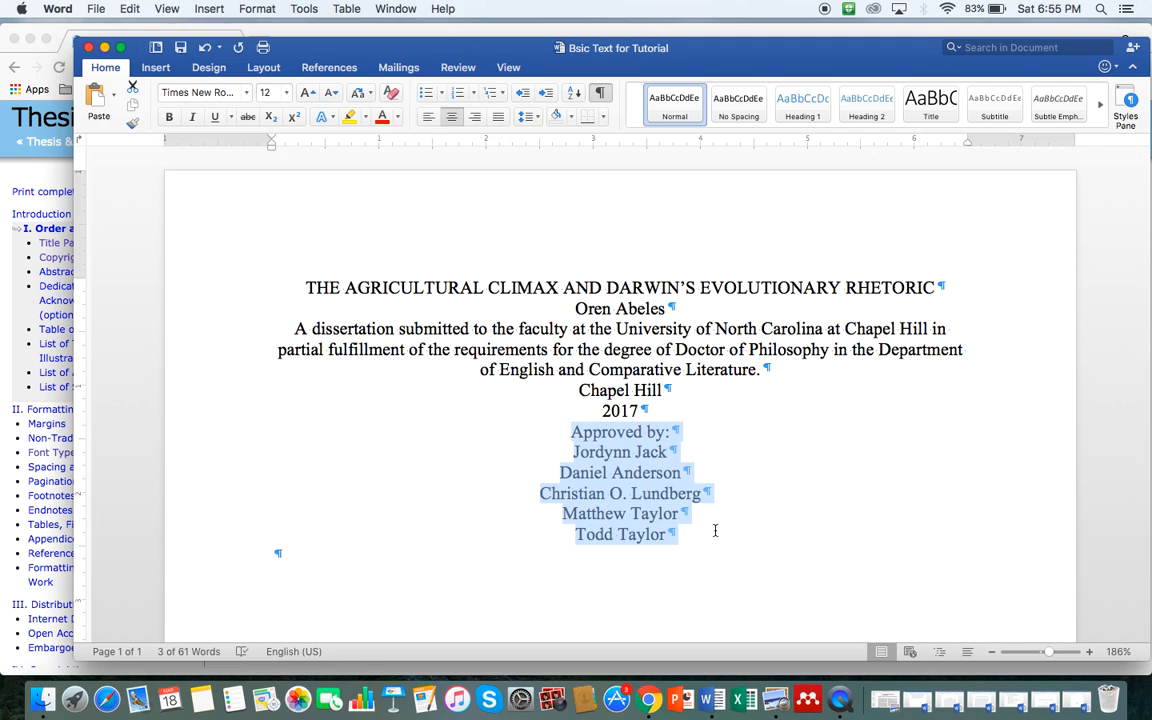
click(632, 473)
drag(572, 452, 676, 535)
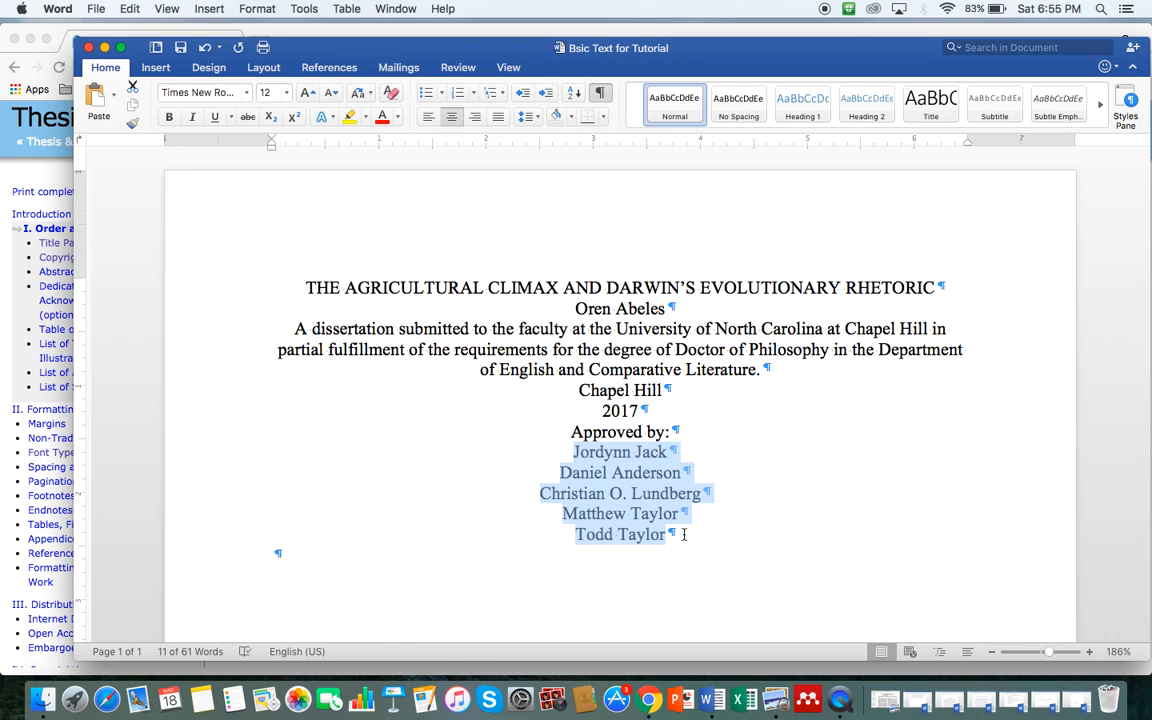
click(684, 535)
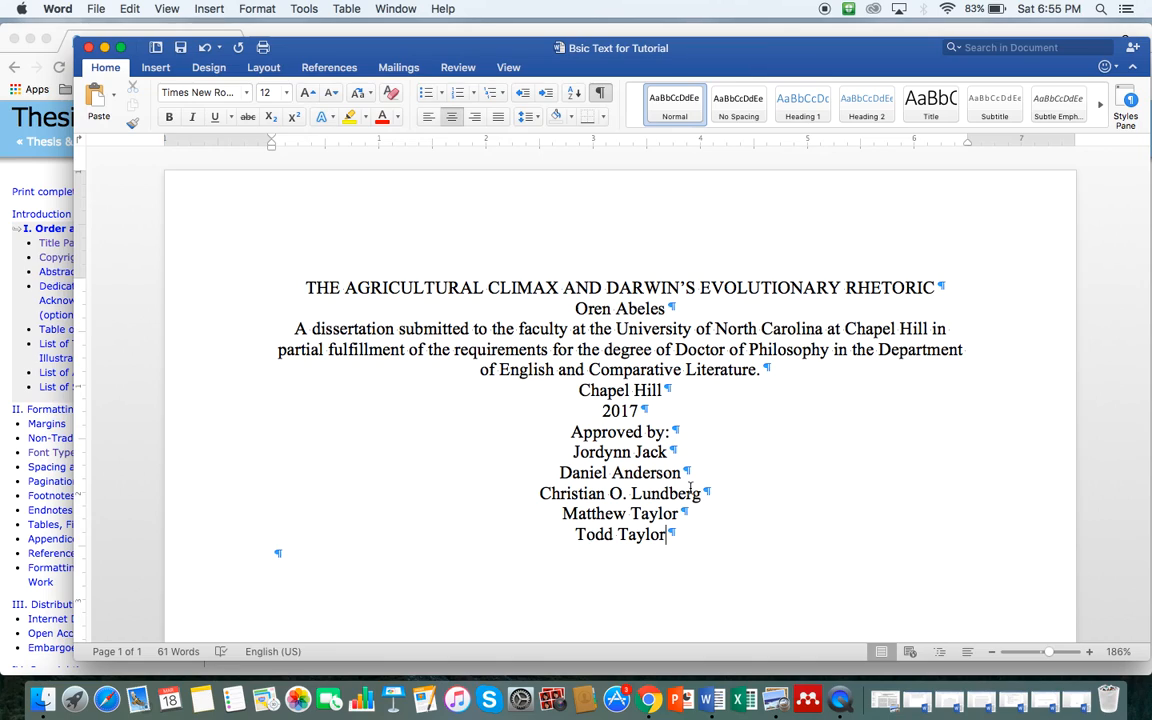
drag(570, 452, 664, 456)
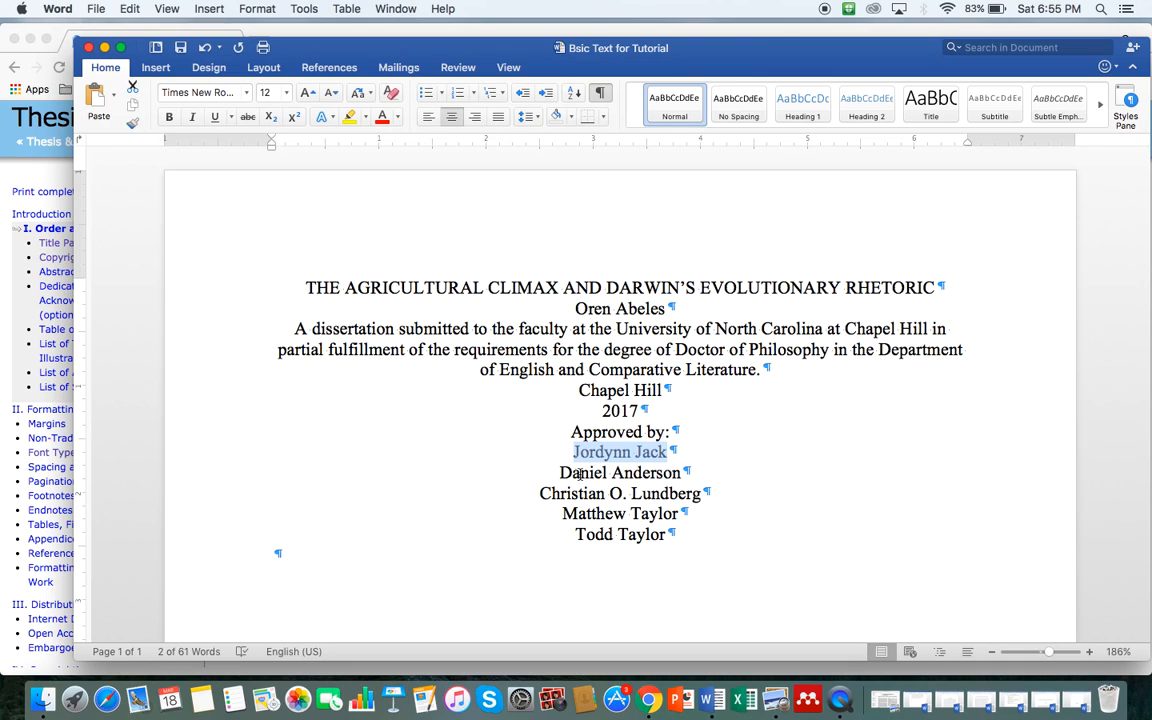
click(558, 472)
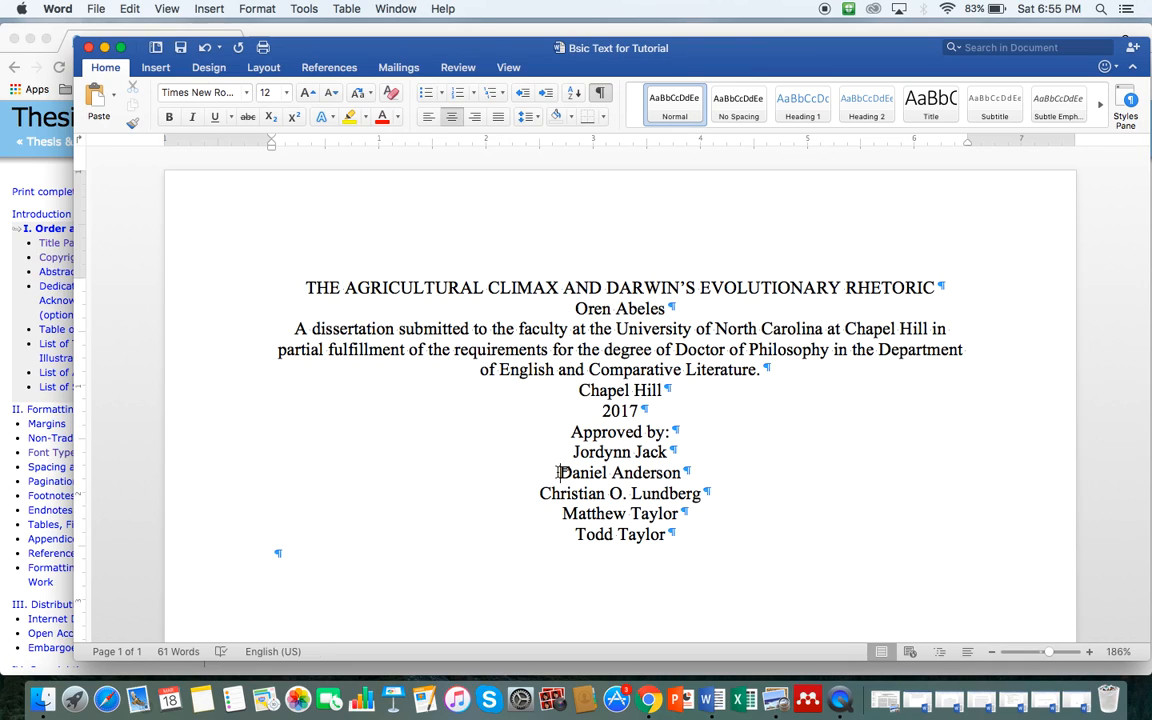
drag(558, 472, 679, 470)
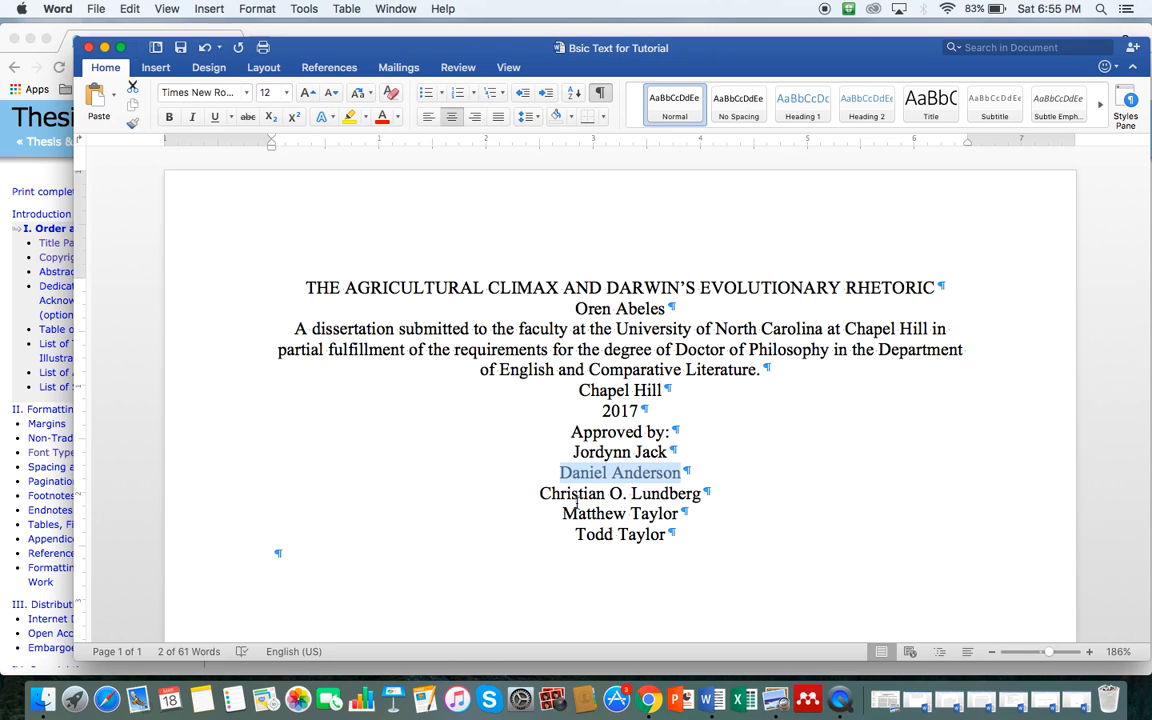
triple_click(660, 497)
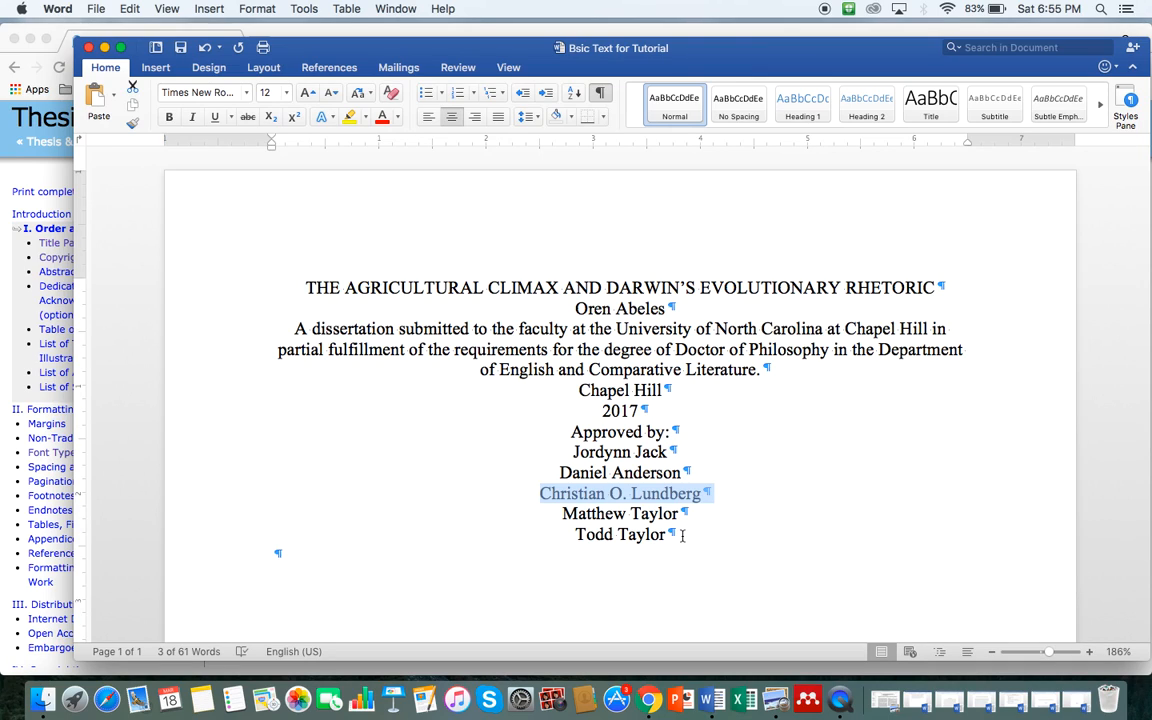
click(578, 452)
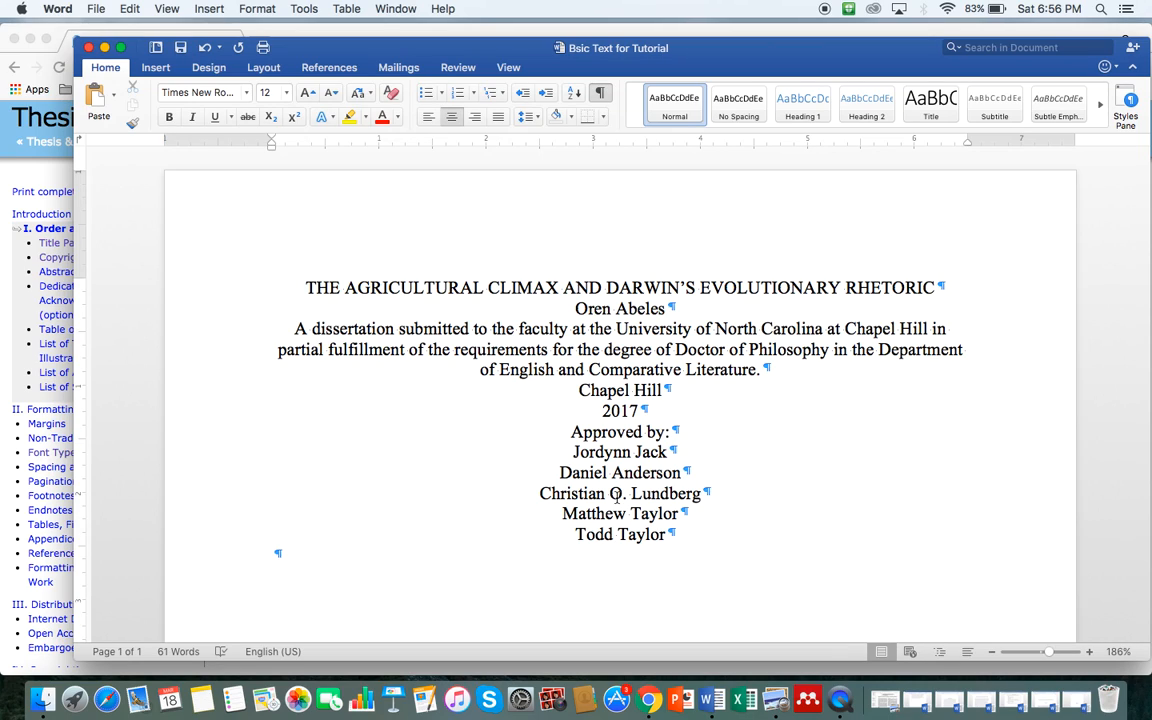
Step: Select the title through part of the author line, then switch back to the thesis guide
click(587, 310)
drag(343, 287, 638, 306)
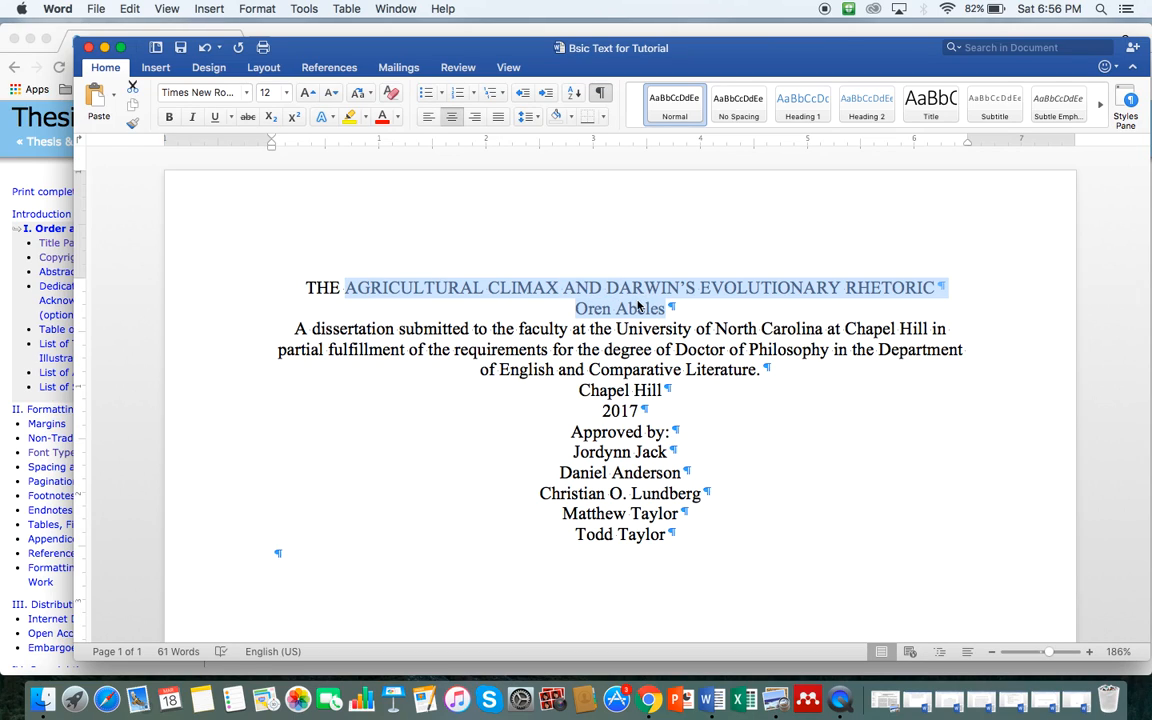
click(613, 305)
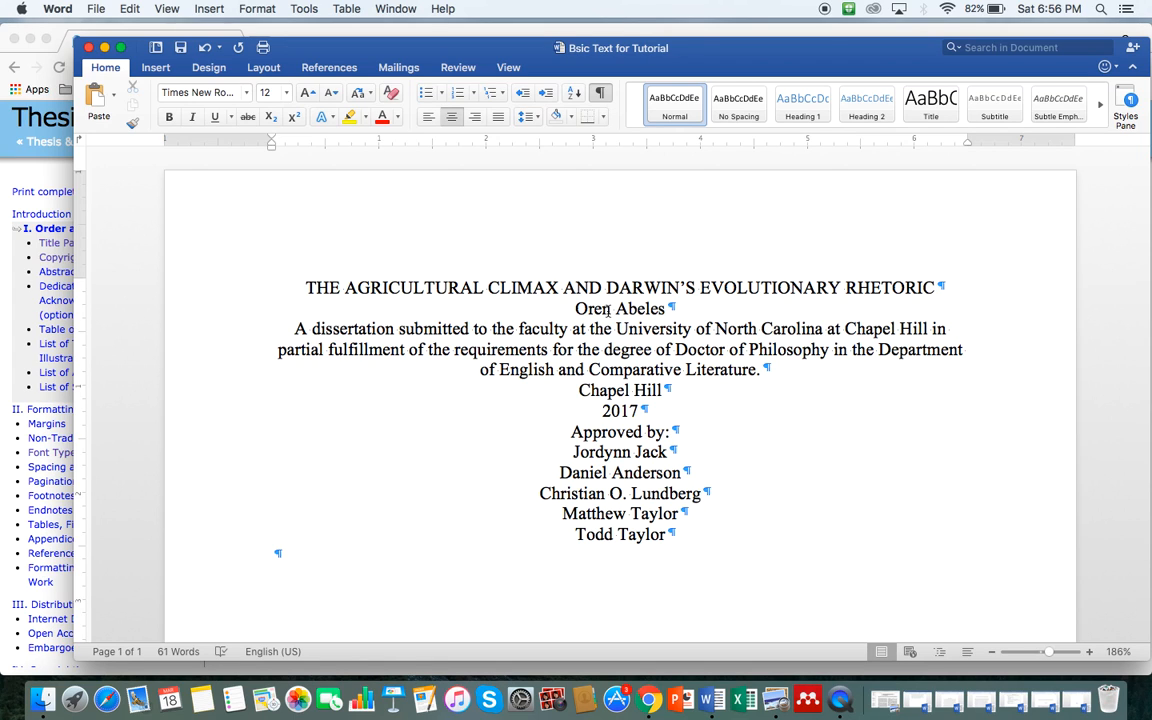
key(ctrl+Up)
click(356, 349)
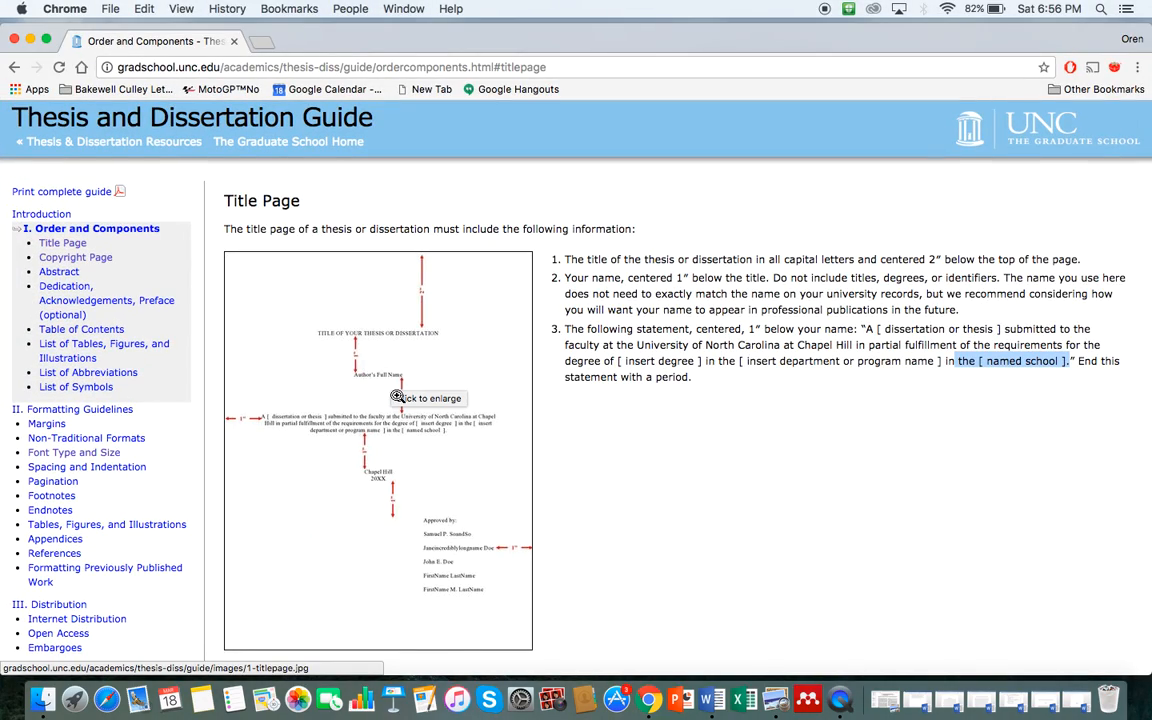
Step: Bring the 'Bsic Text for Tutorial' Word window in front of Chrome
key(ctrl+Up)
key(ctrl+Up)
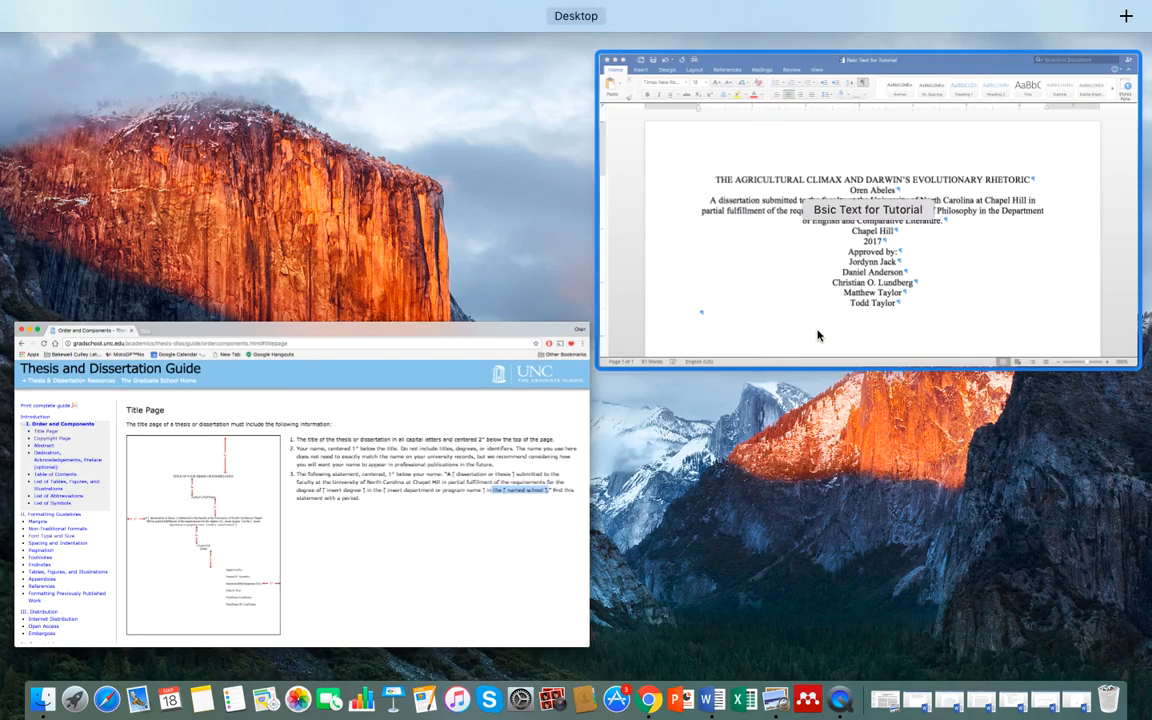
click(818, 336)
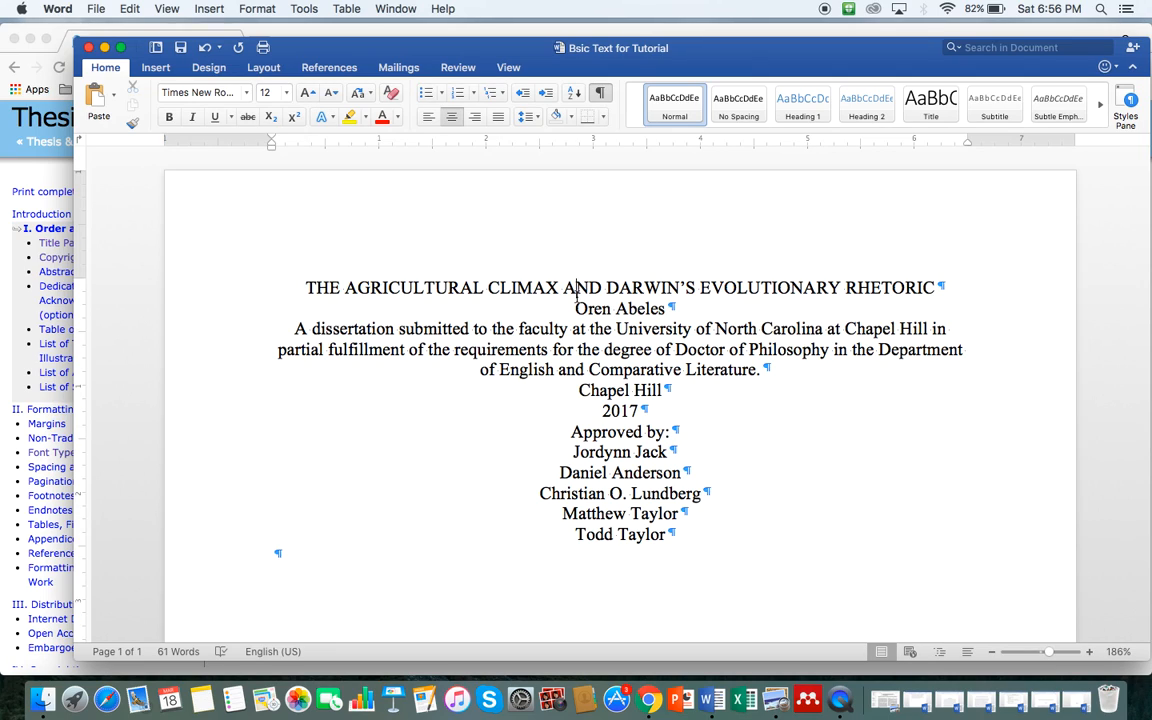
Step: Insert a 1-column, 1-row table on a new line above the author's name
click(575, 308)
key(Return)
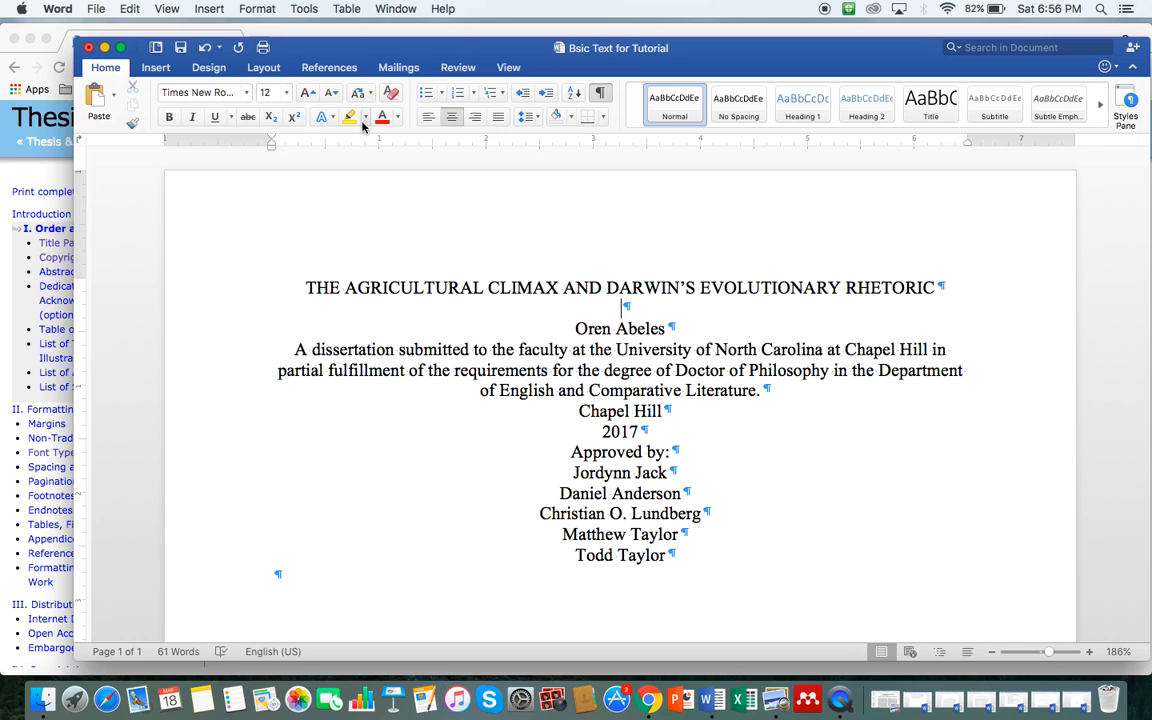
click(215, 10)
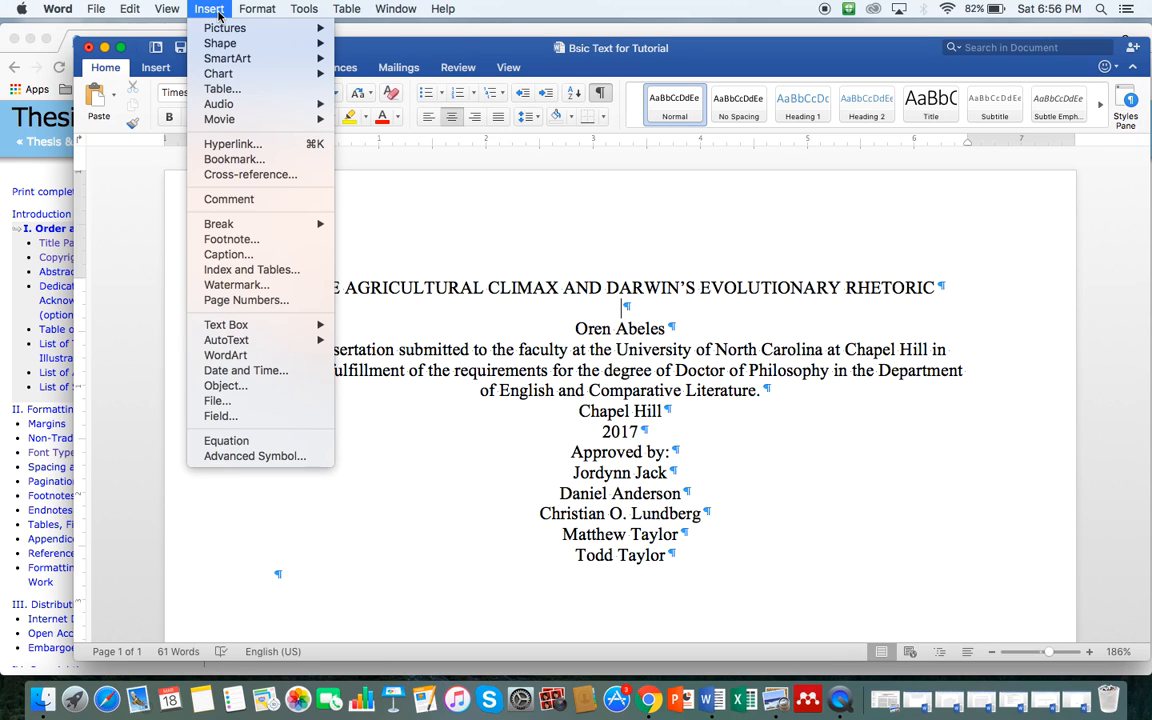
click(222, 90)
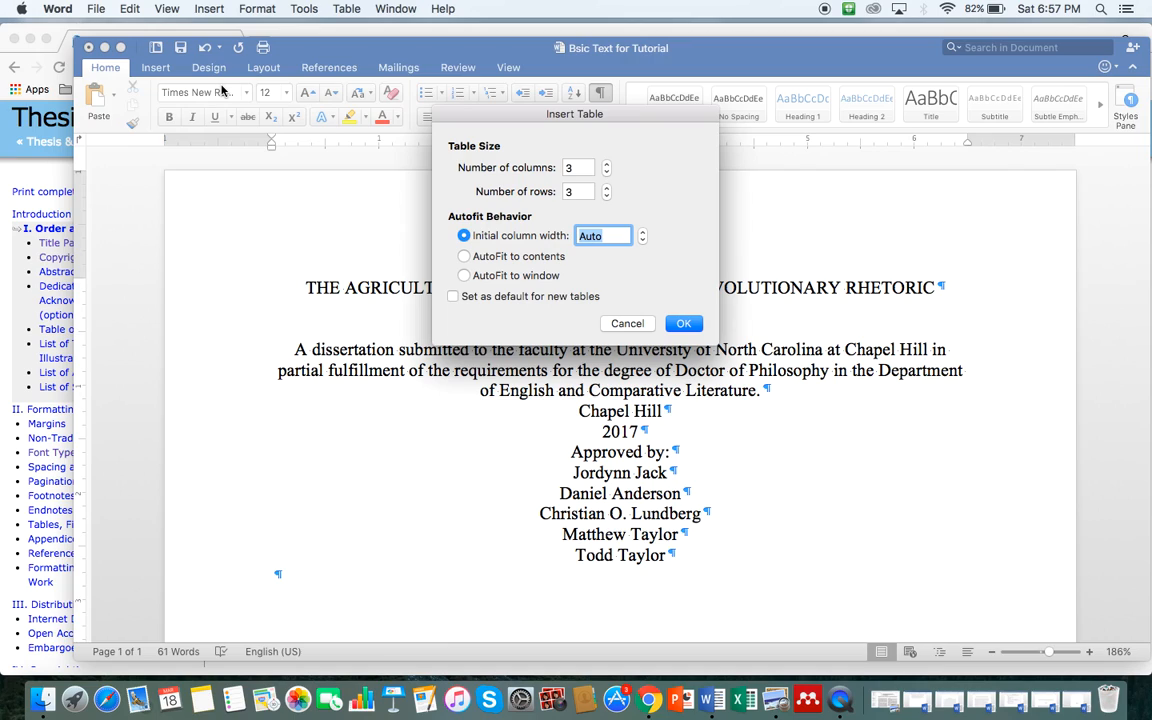
double_click(572, 167)
text(1)
double_click(567, 191)
text(1)
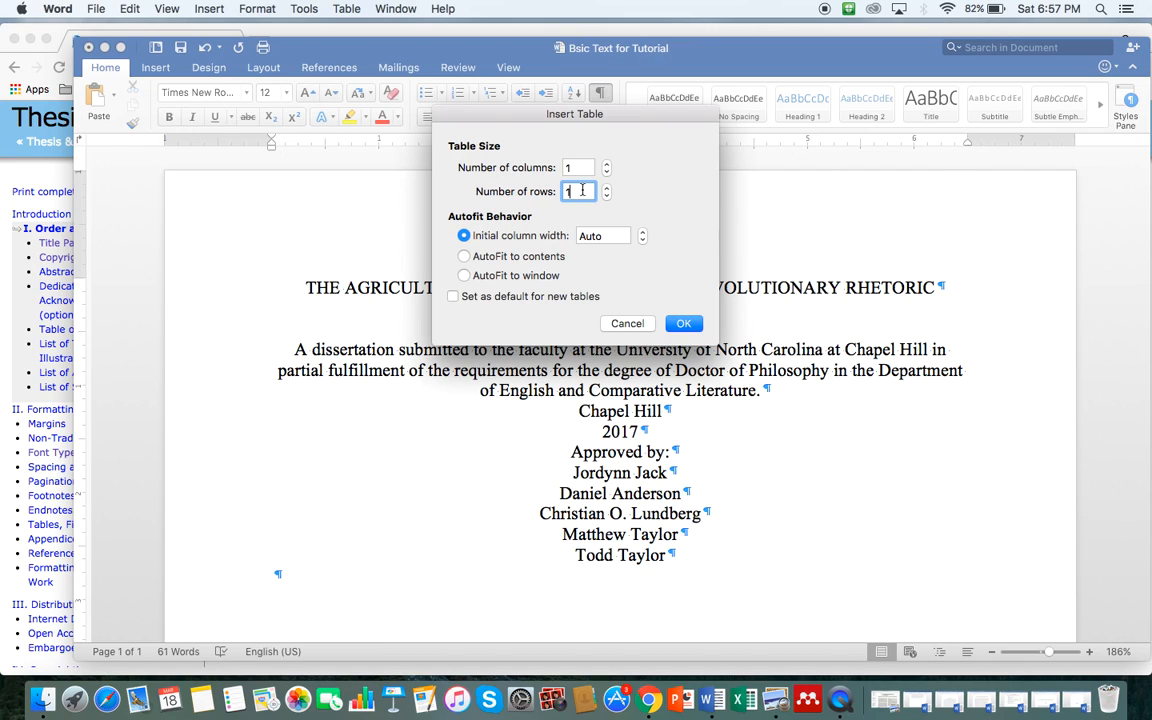
click(684, 324)
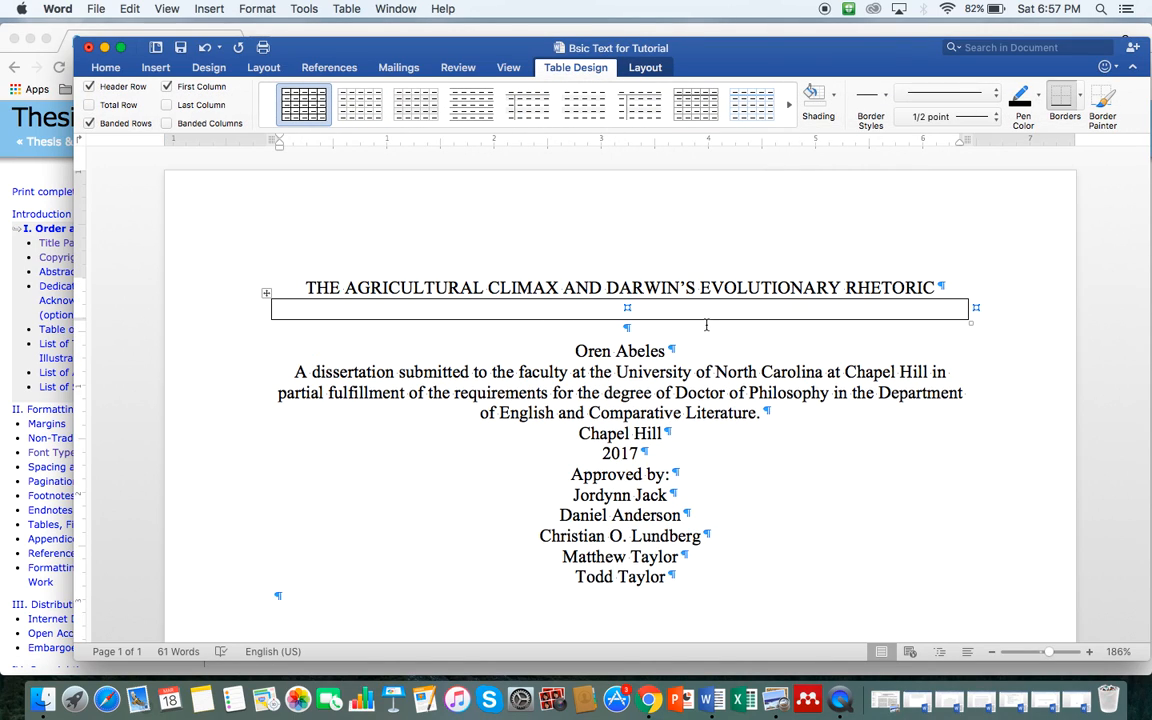
Step: Delete the empty paragraph below the new table and place the cursor in its cell
double_click(641, 328)
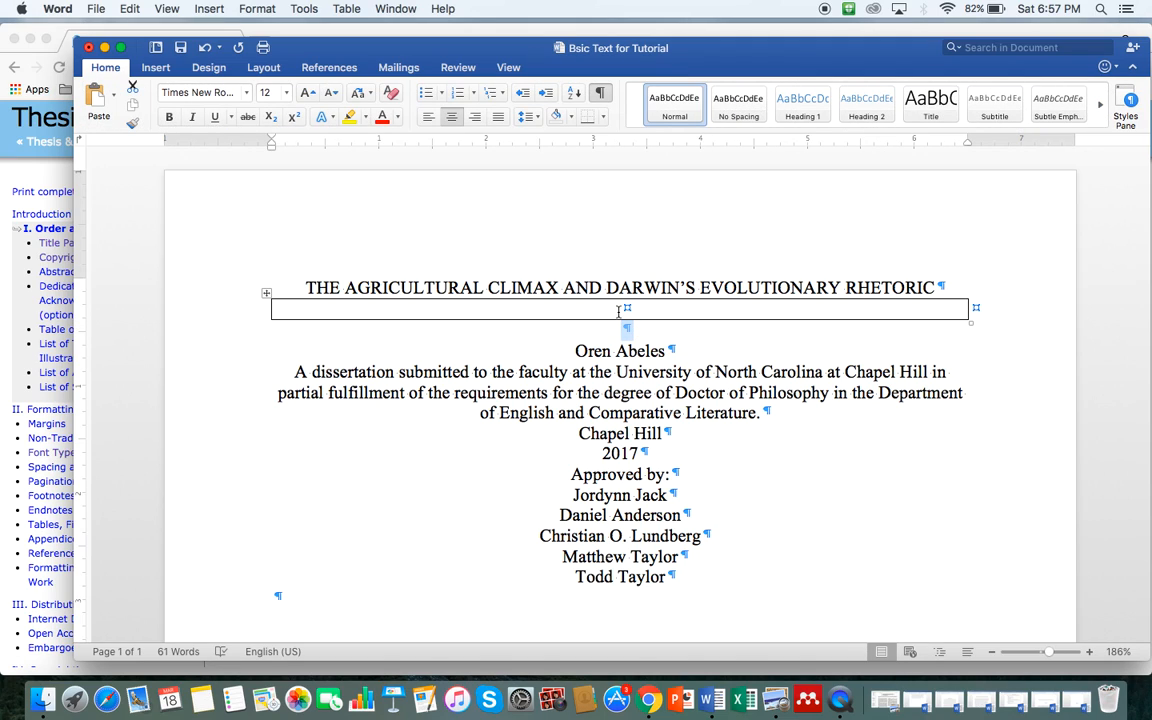
click(629, 306)
double_click(641, 330)
key(Delete)
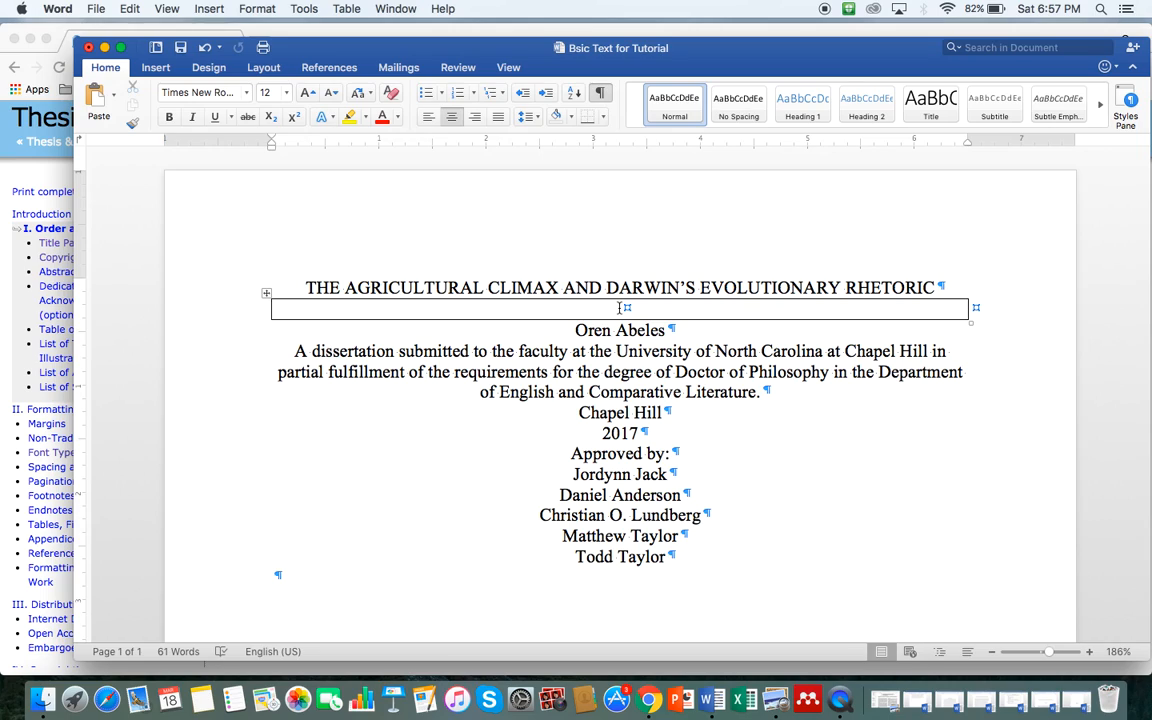
click(393, 305)
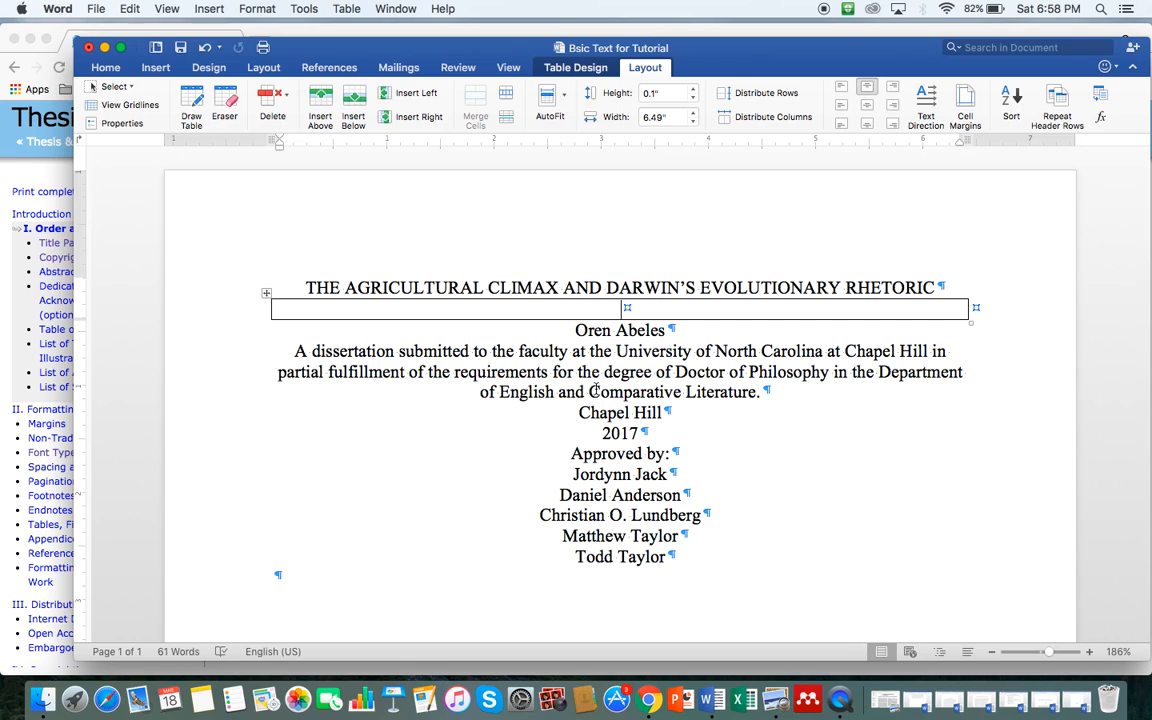
Step: Change the spacer table's row height from 0.1" to 1"
click(615, 351)
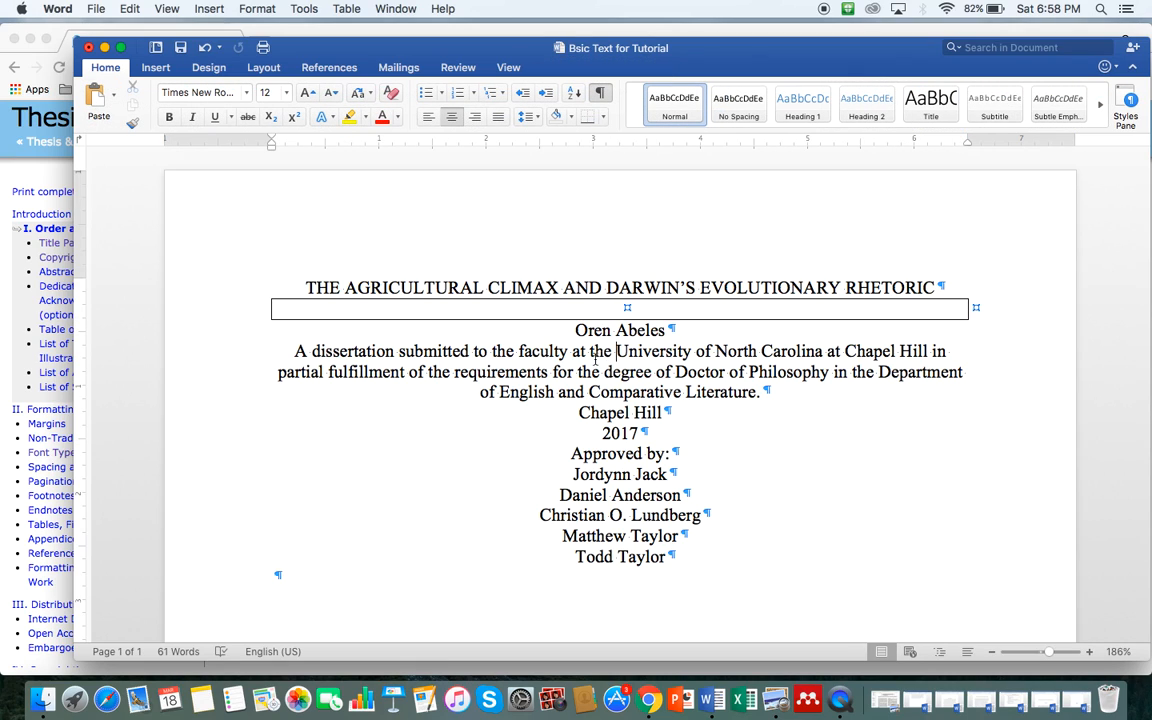
drag(321, 355, 392, 356)
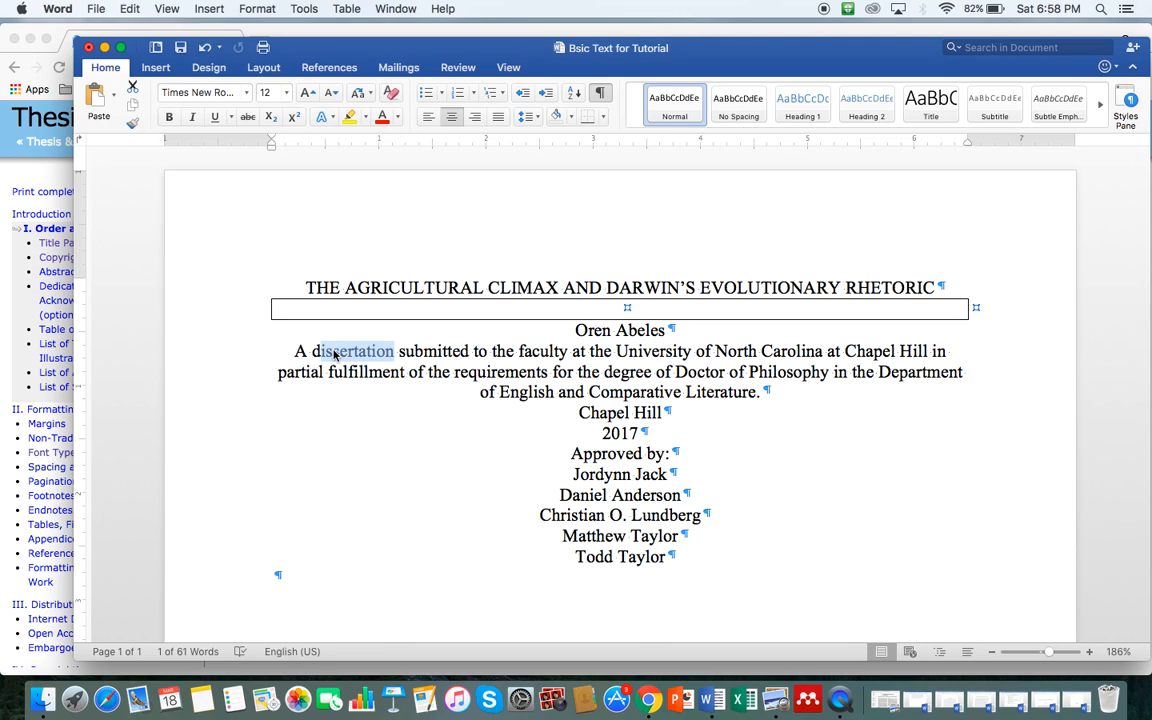
click(453, 312)
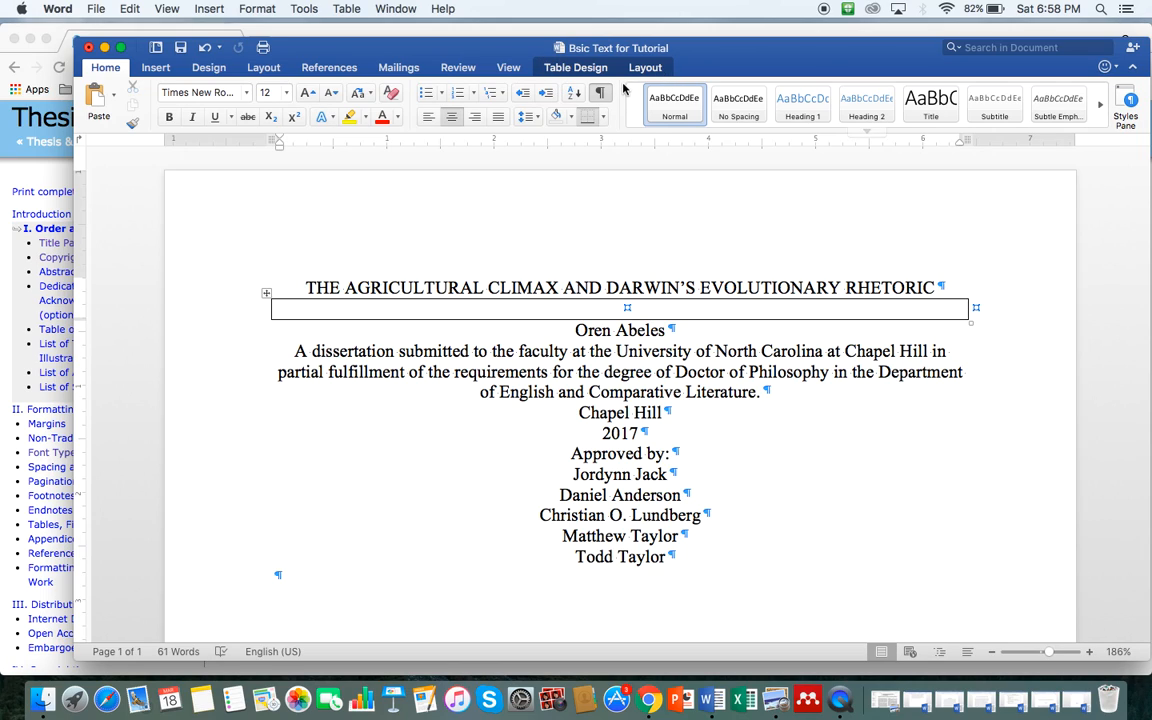
double_click(559, 310)
triple_click(559, 310)
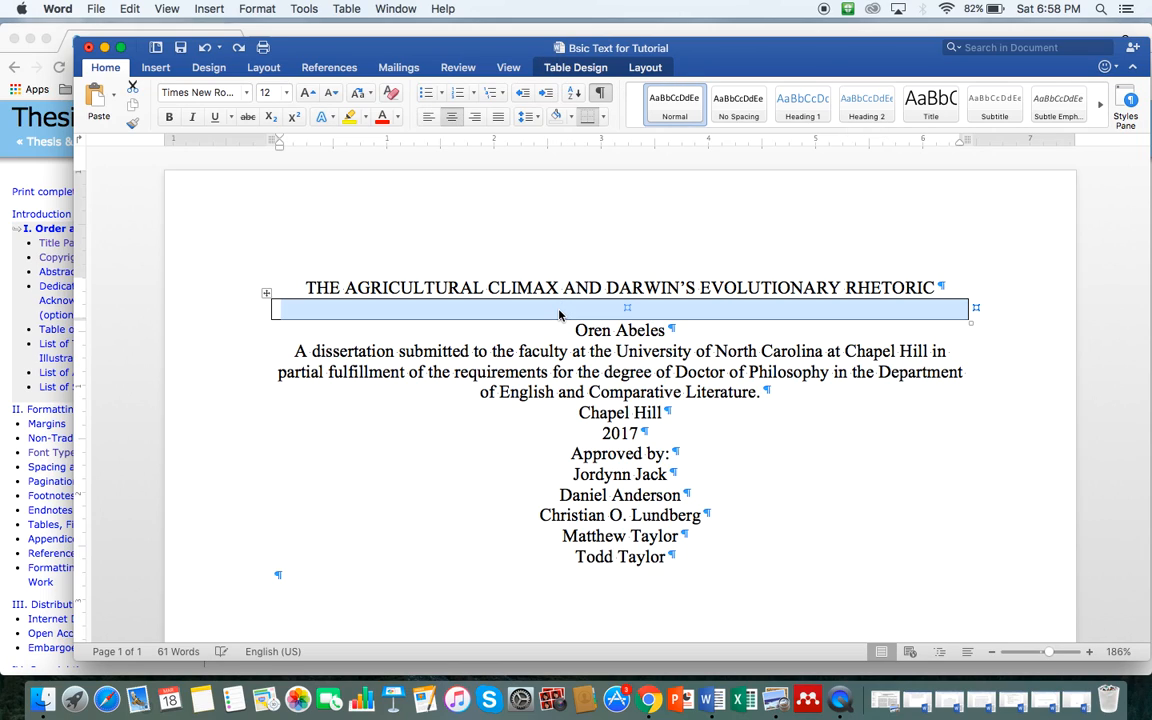
click(653, 66)
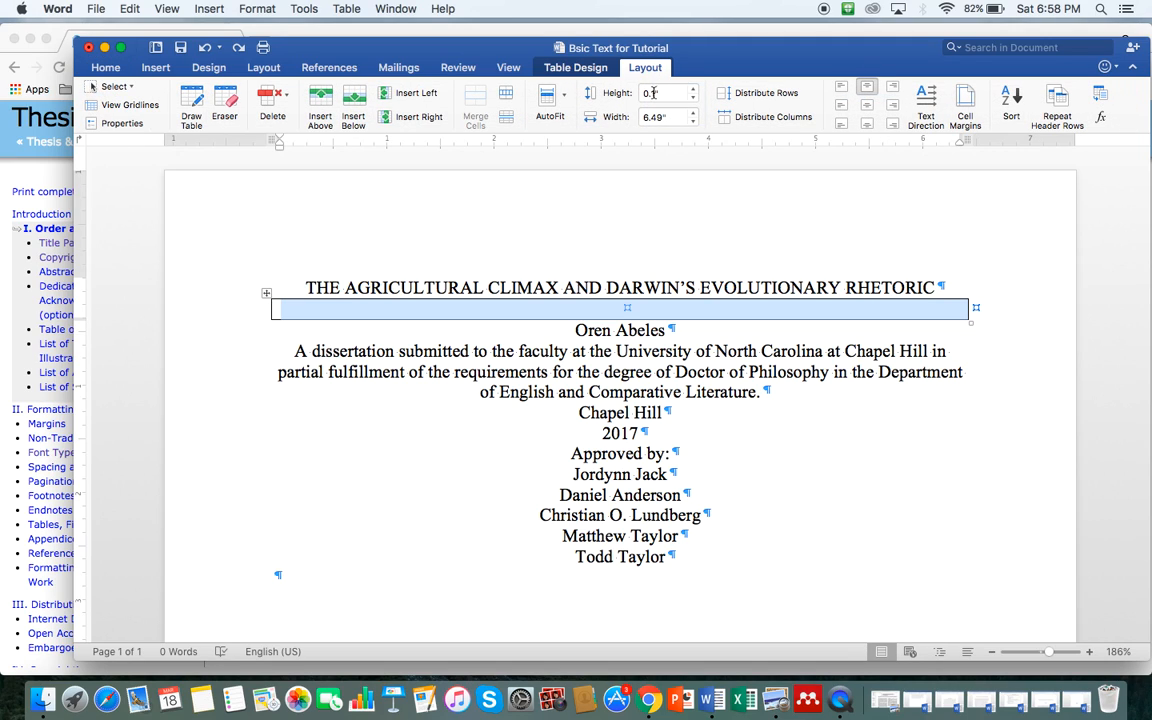
click(646, 93)
key(BackSpace)
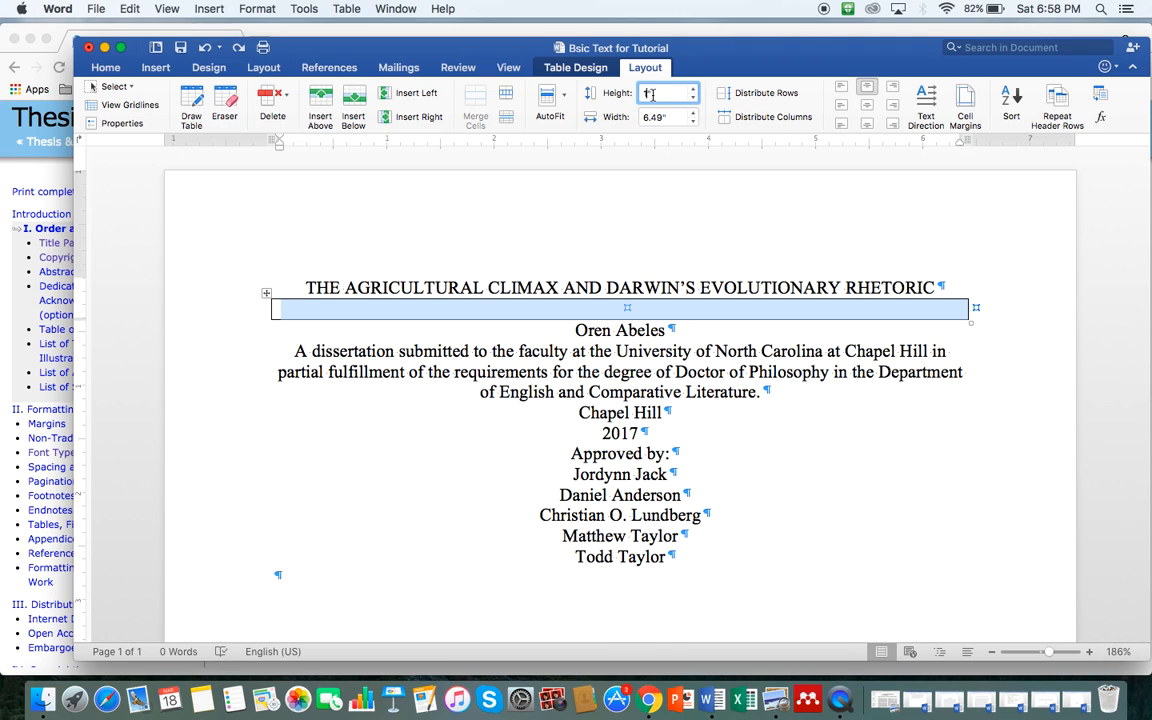
key(Return)
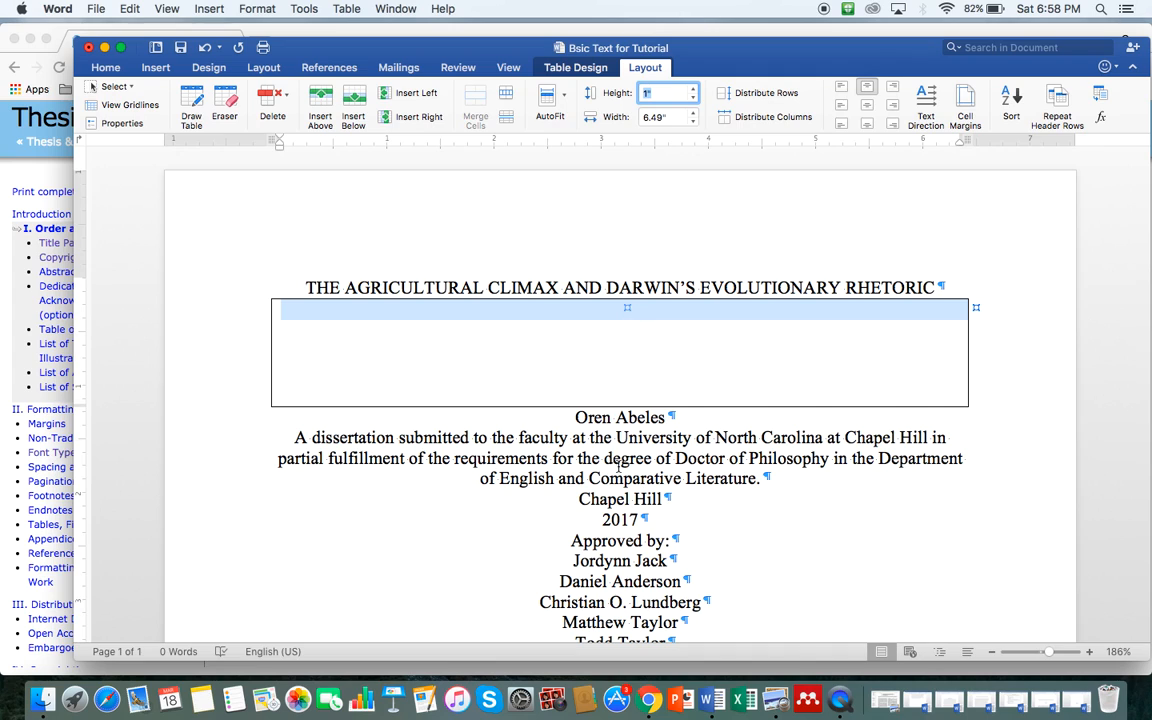
click(663, 290)
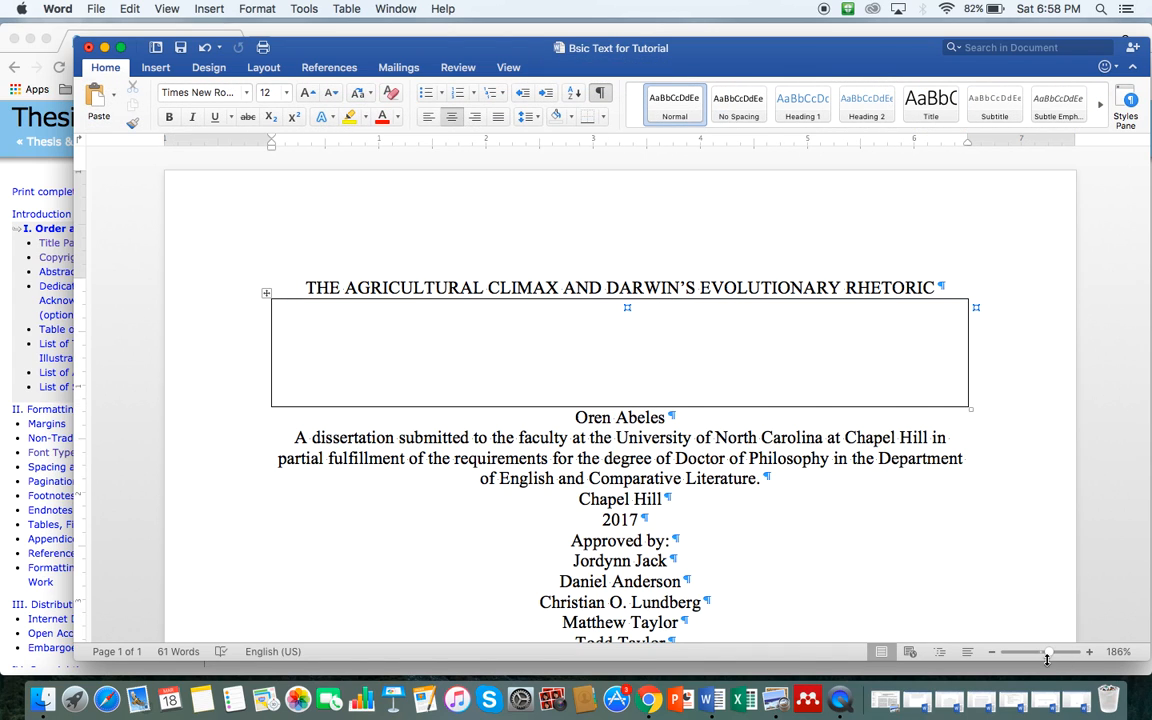
drag(1047, 659, 1079, 655)
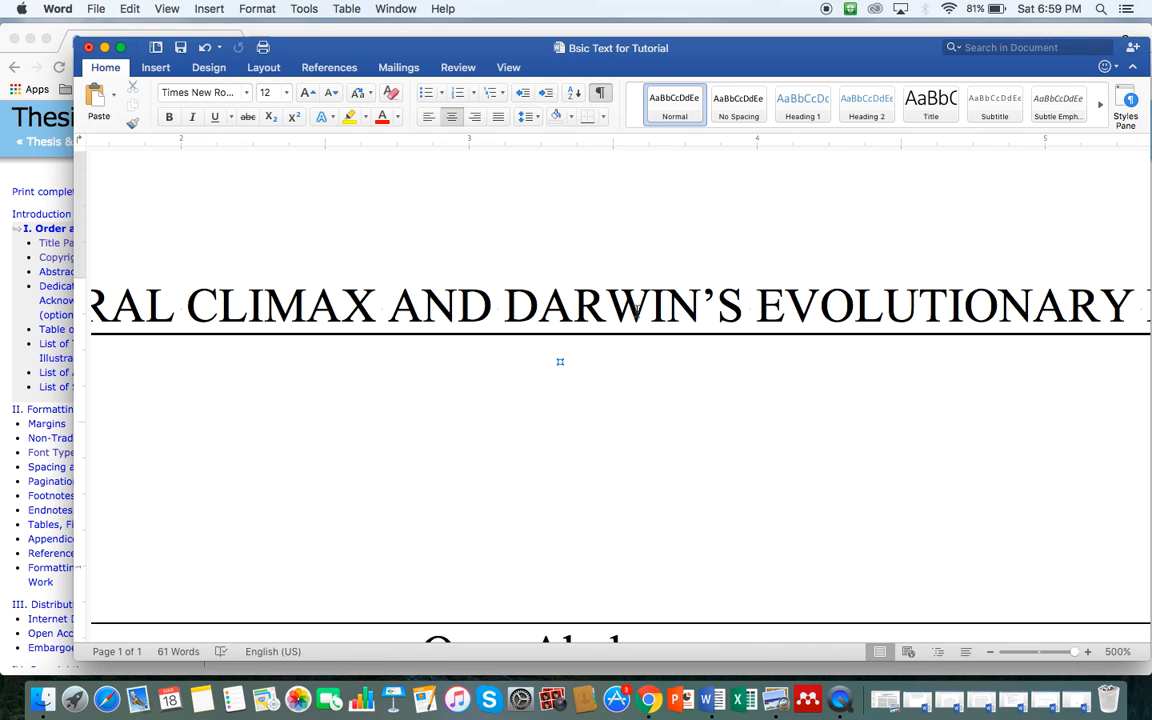
click(616, 313)
text(g)
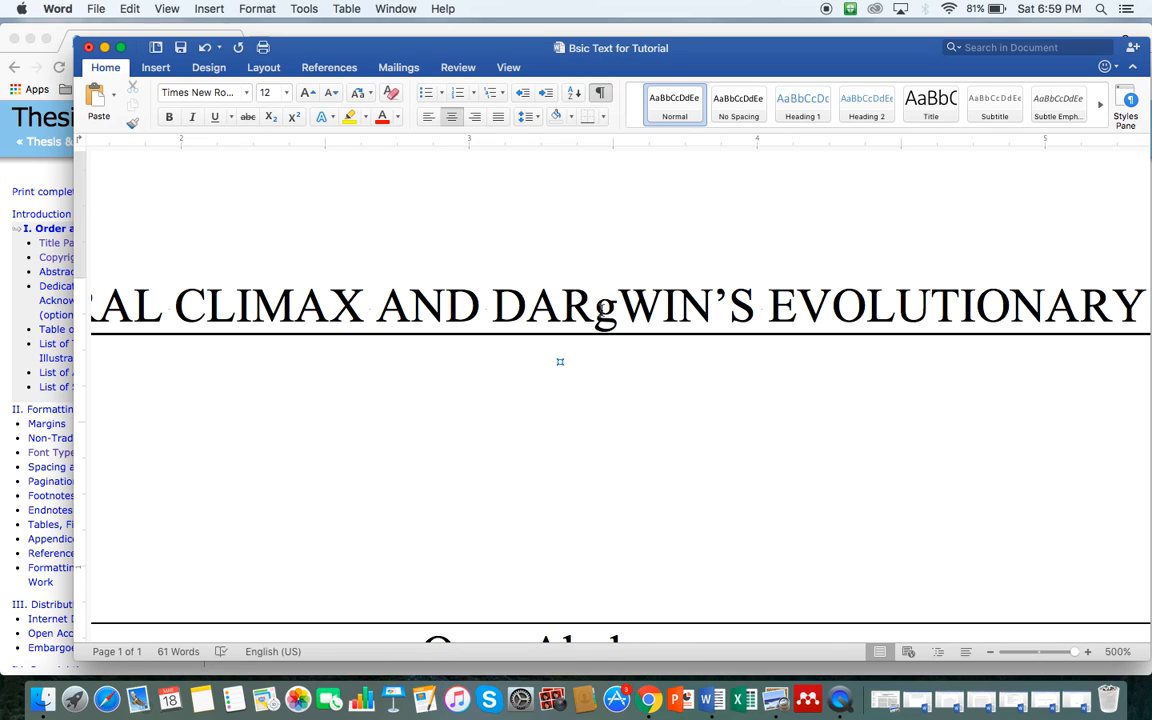
key(BackSpace)
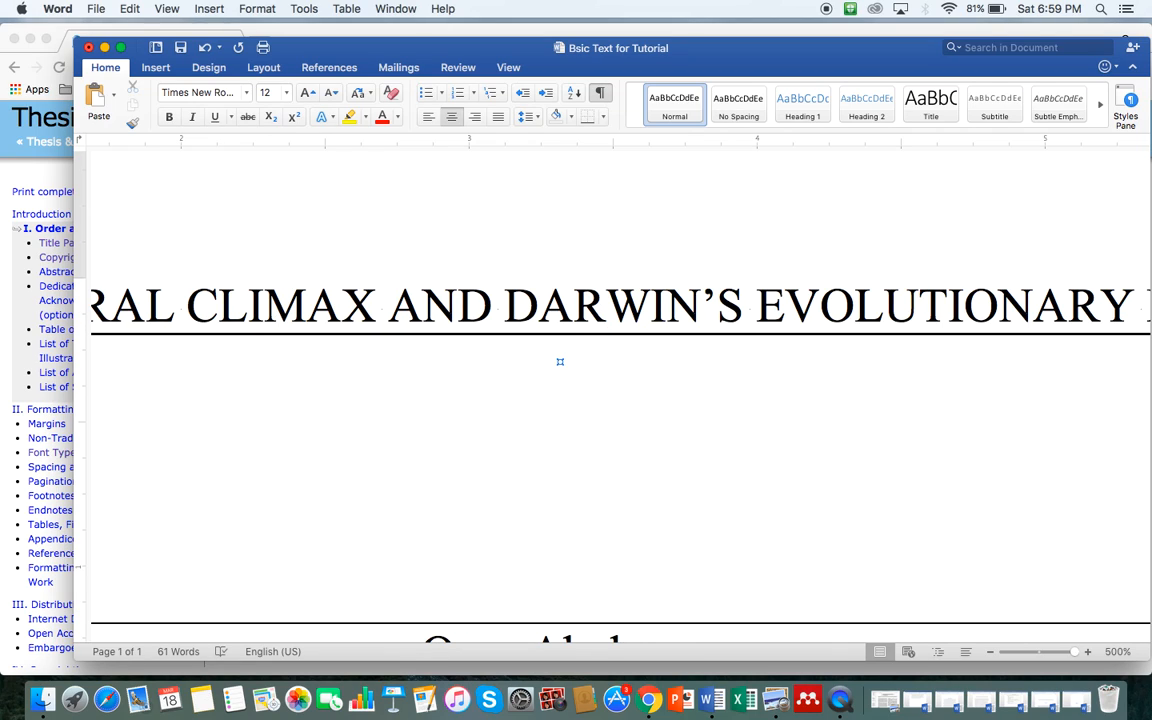
text(Q)
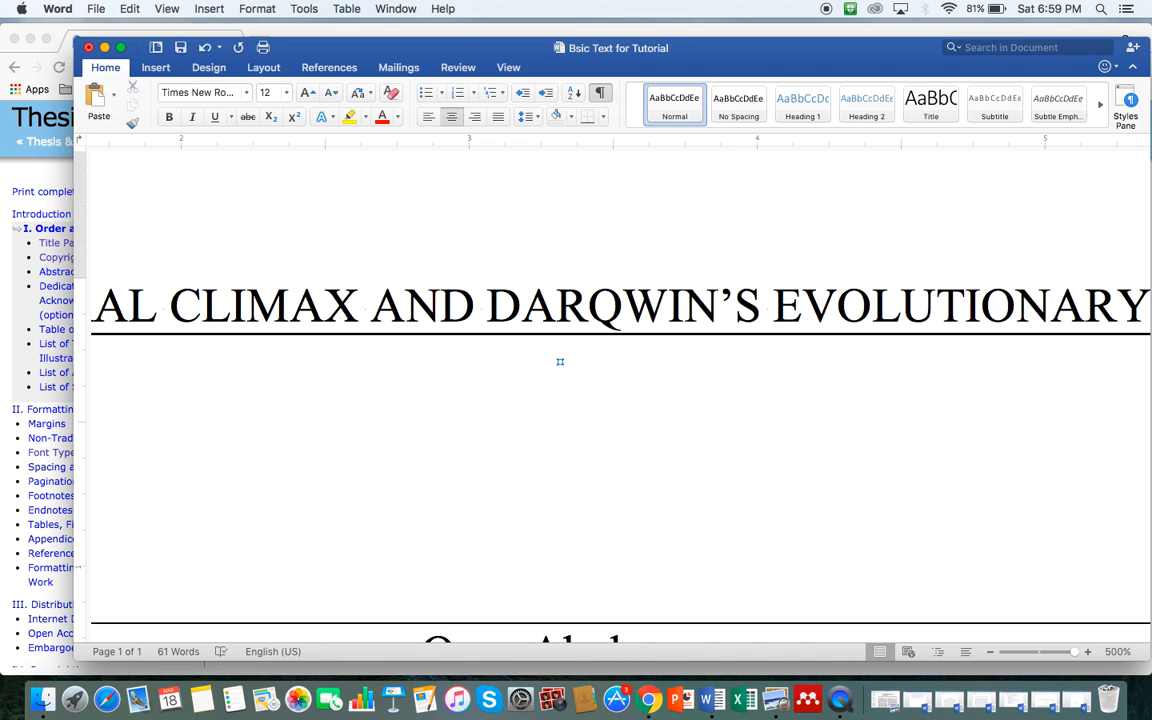
key(BackSpace)
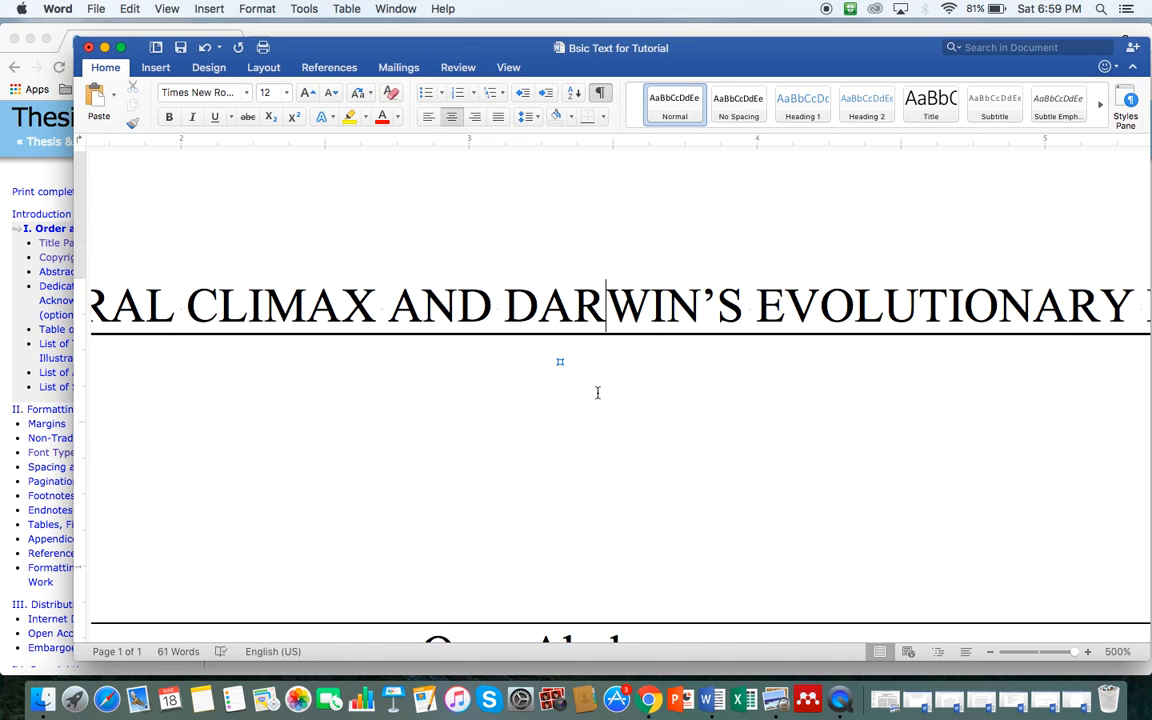
scroll(607, 439, left, 10)
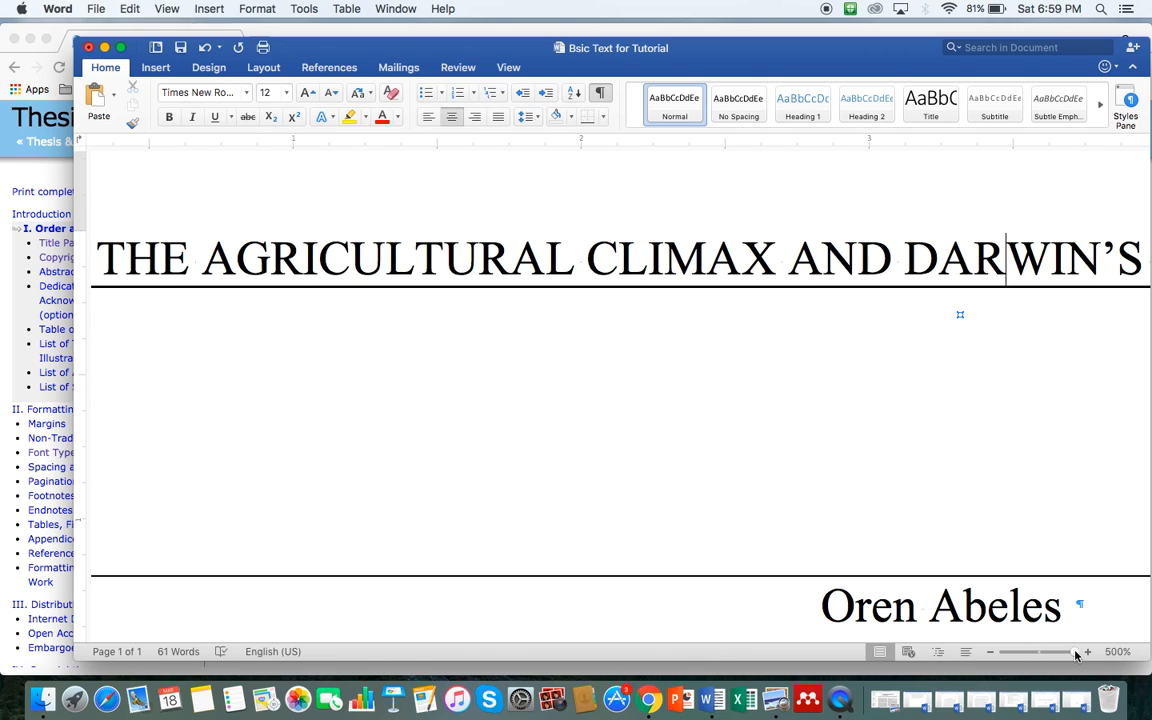
drag(1075, 651, 1047, 653)
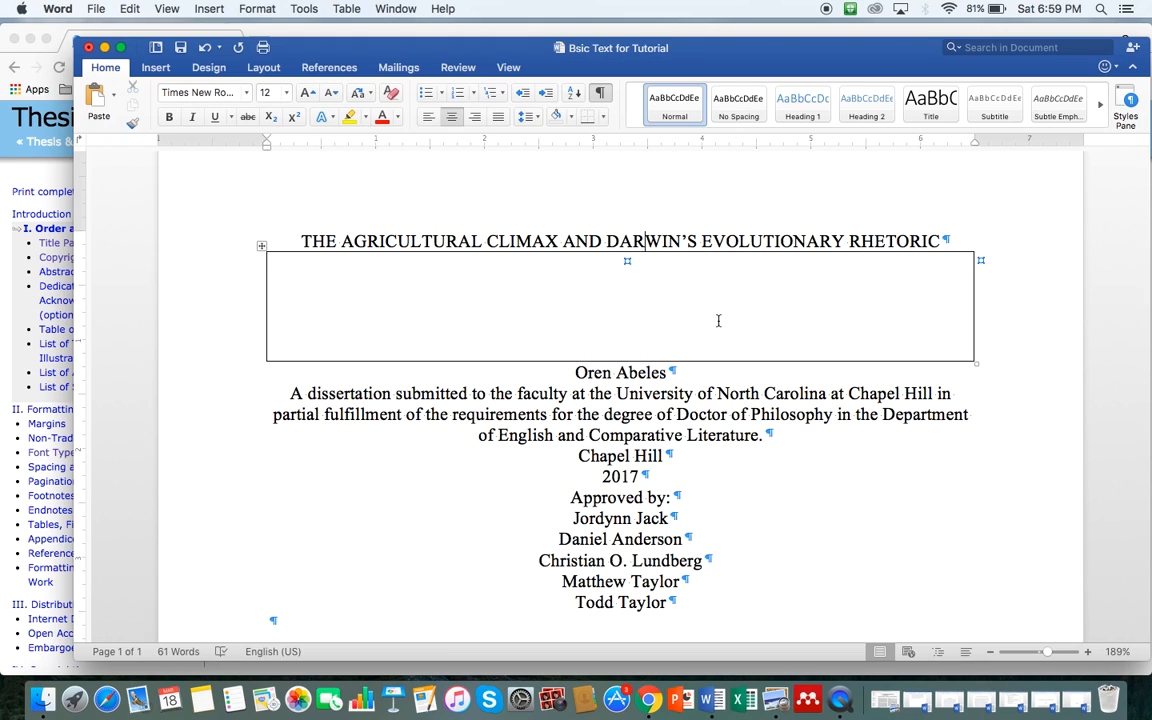
click(974, 284)
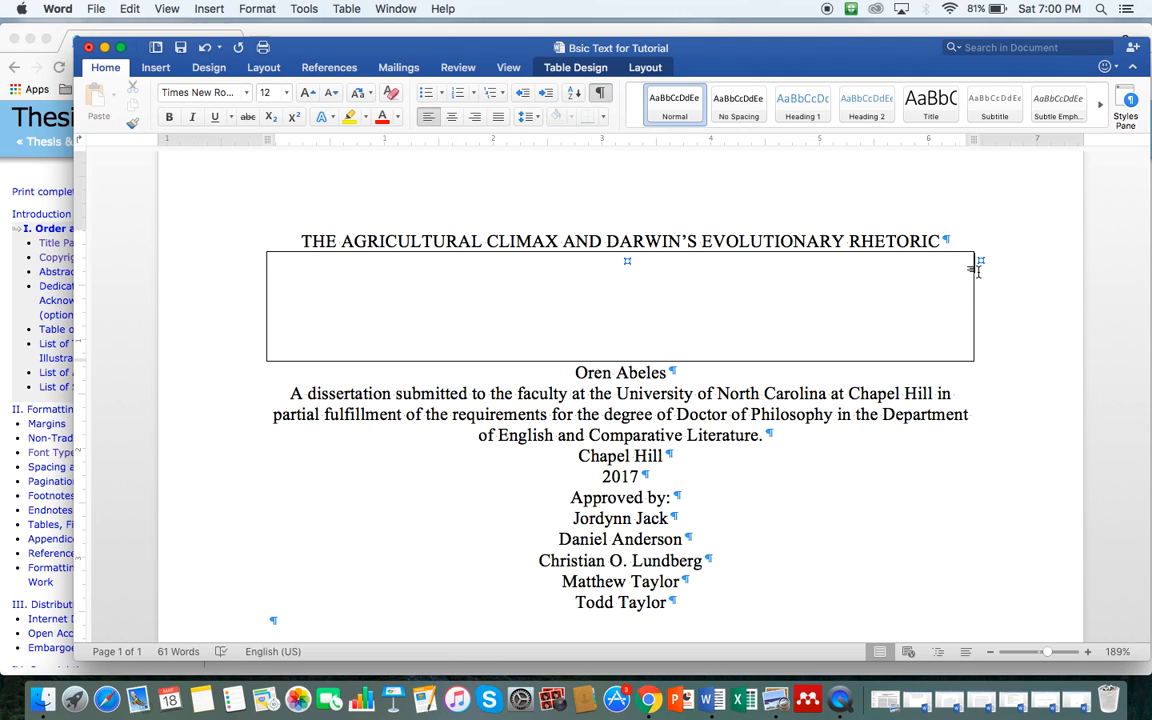
Step: Copy the empty spacer table row
click(978, 271)
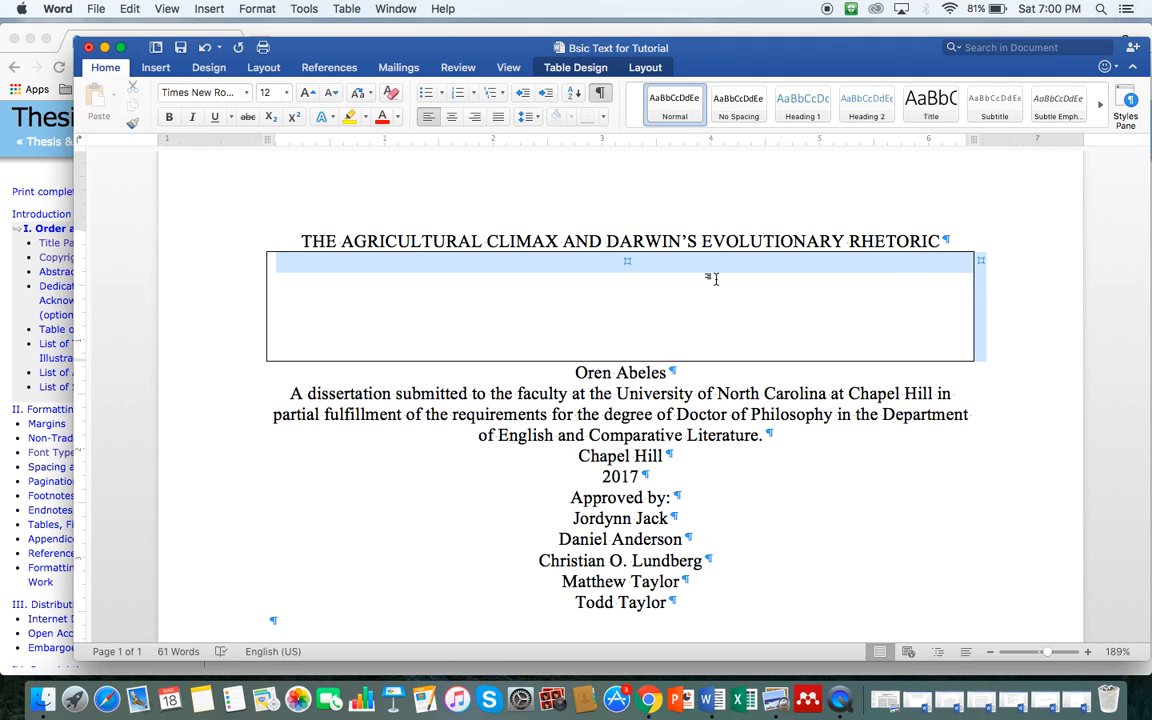
click(896, 266)
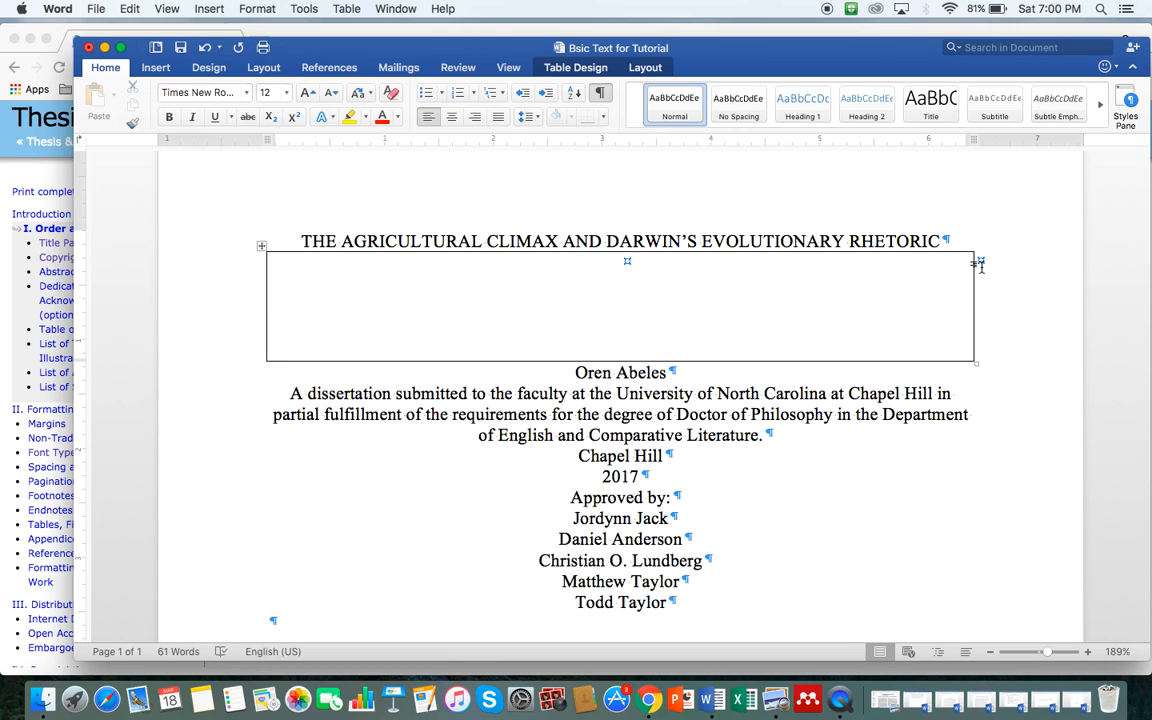
click(978, 264)
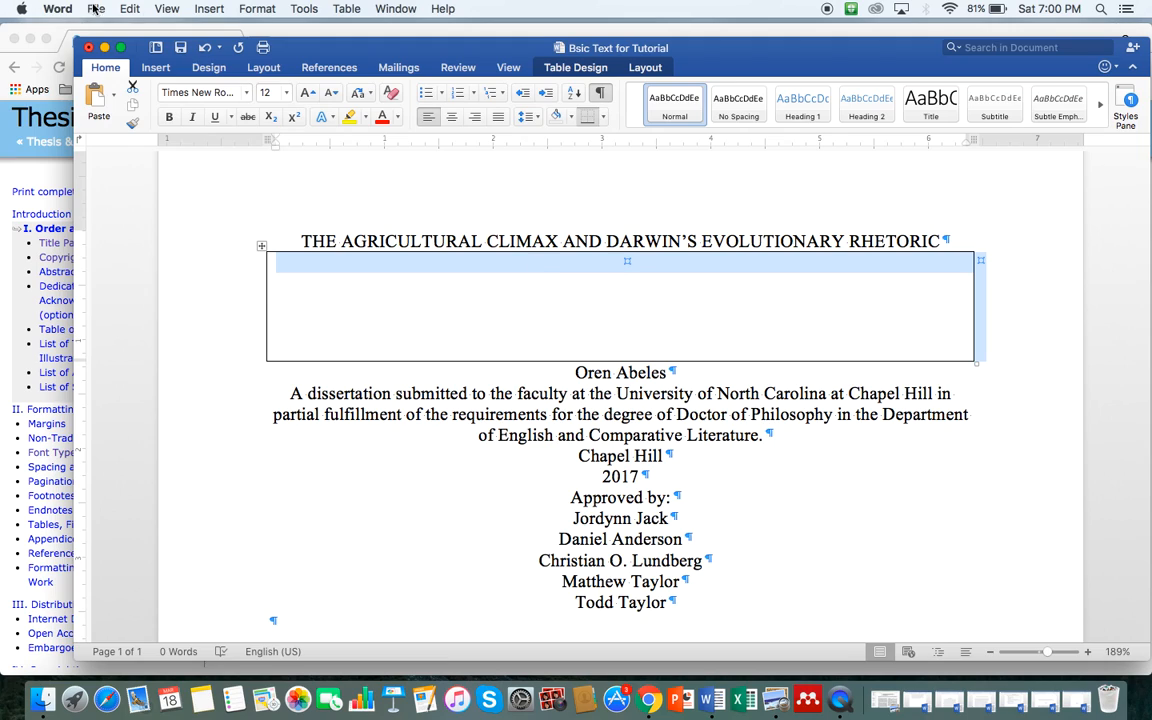
click(128, 9)
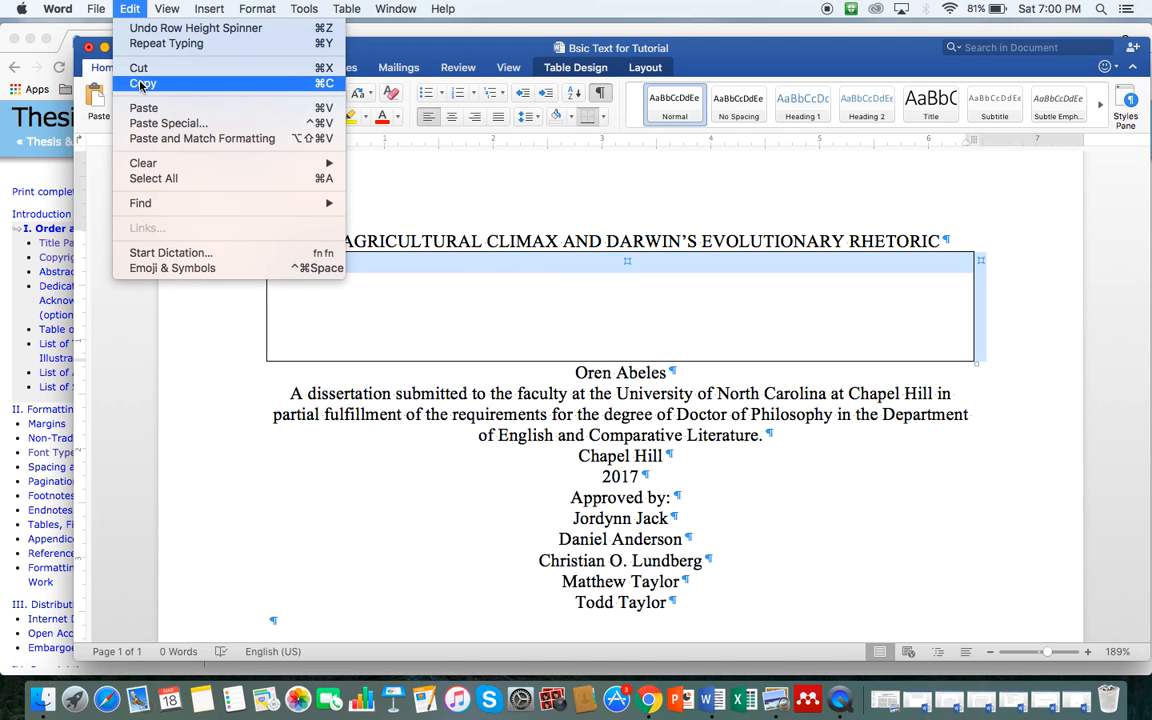
click(141, 84)
Step: Paste the spacer box below the author's name, remove the stray blank line, and switch to Chrome
click(690, 378)
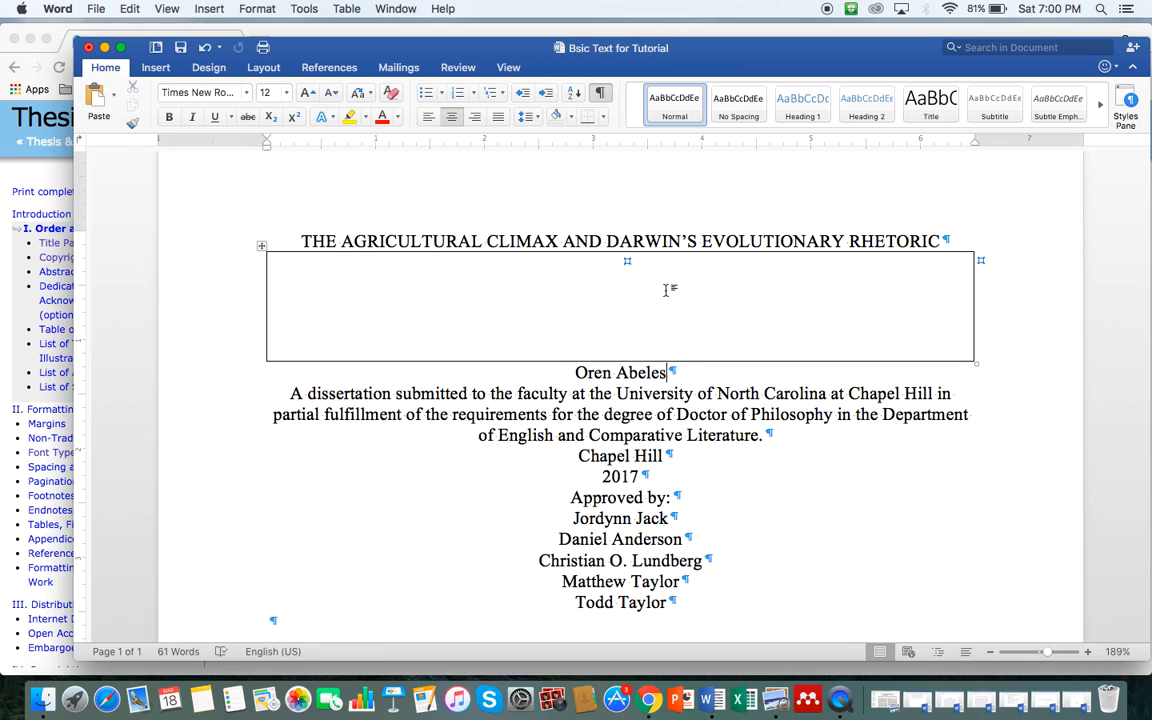
key(Return)
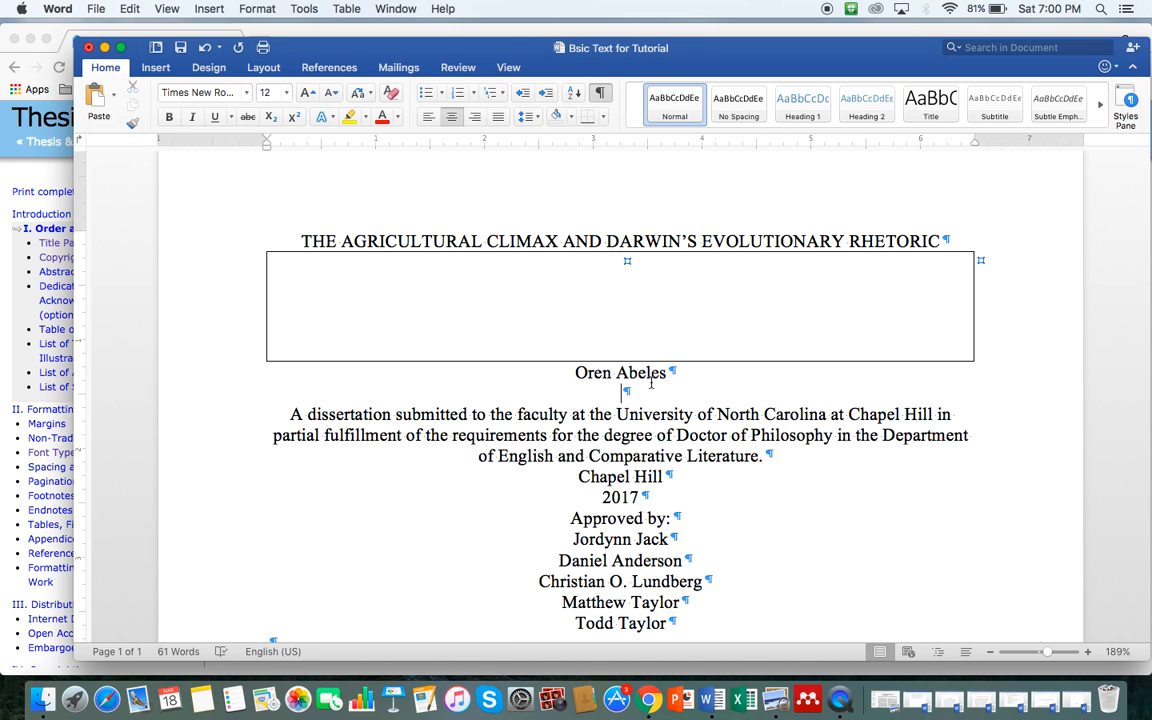
click(121, 10)
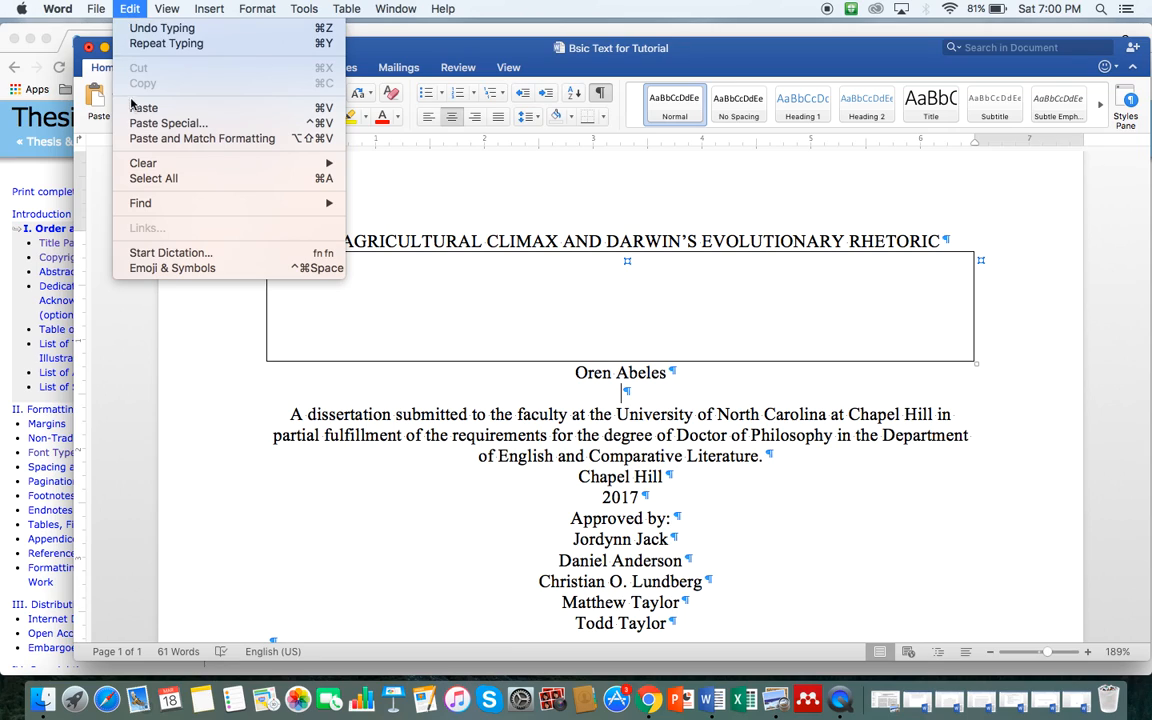
click(140, 108)
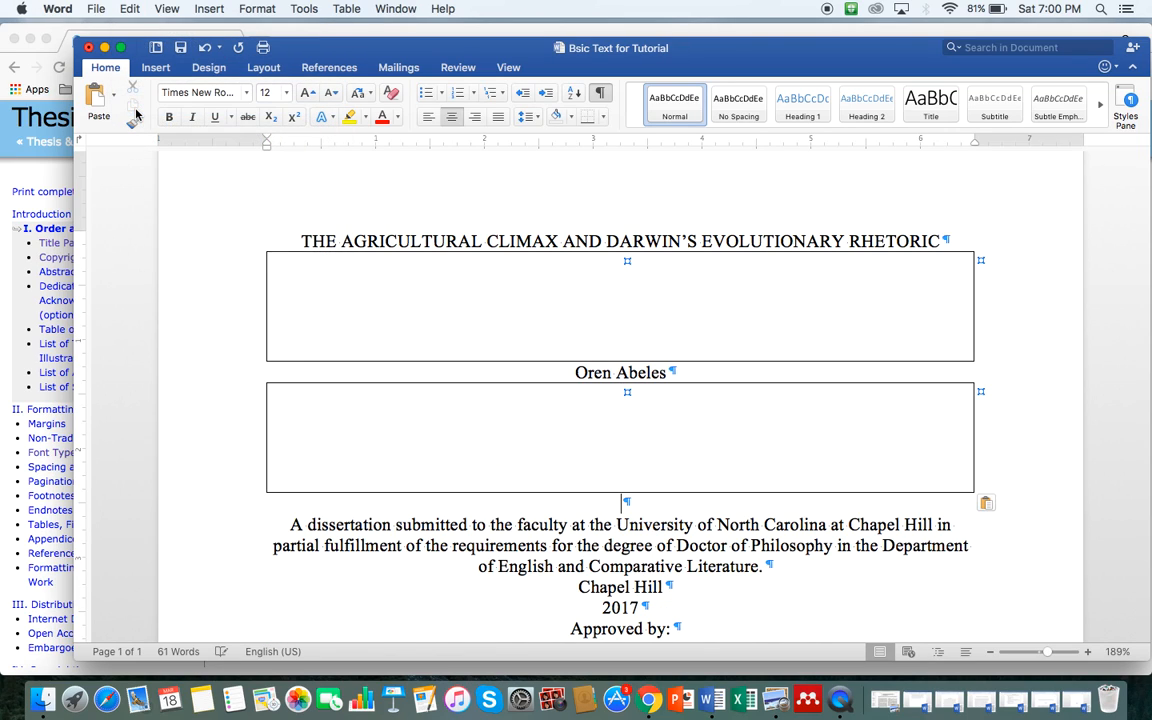
click(626, 502)
drag(622, 503, 643, 504)
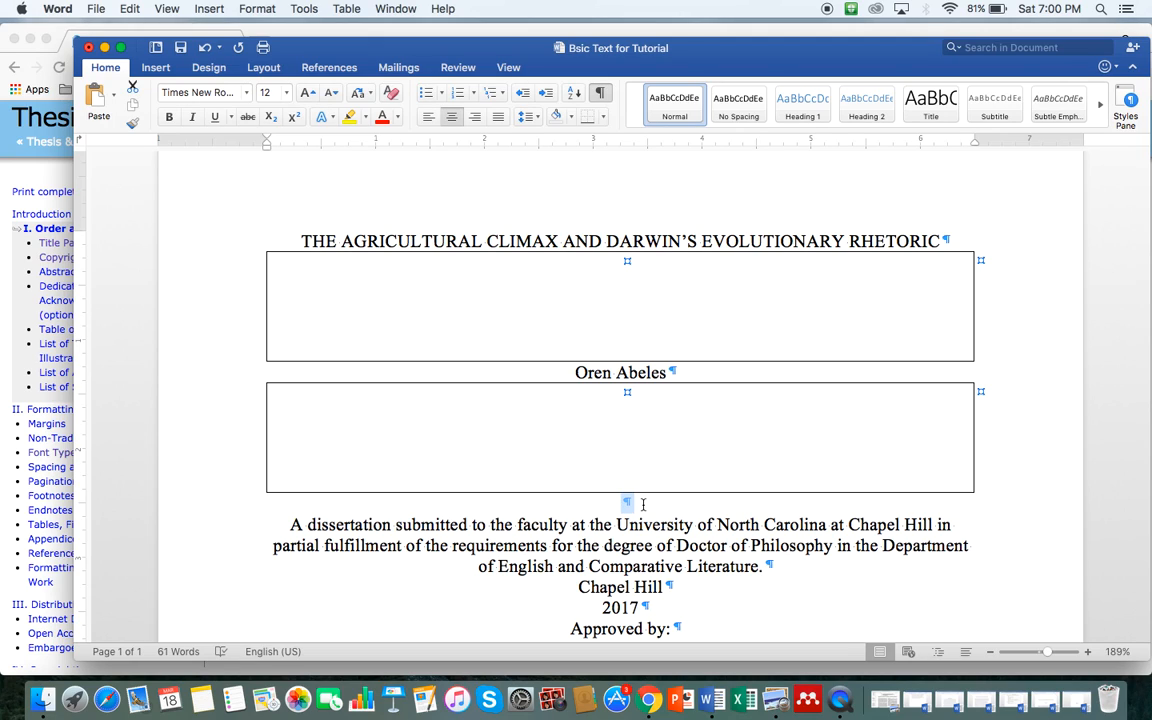
key(BackSpace)
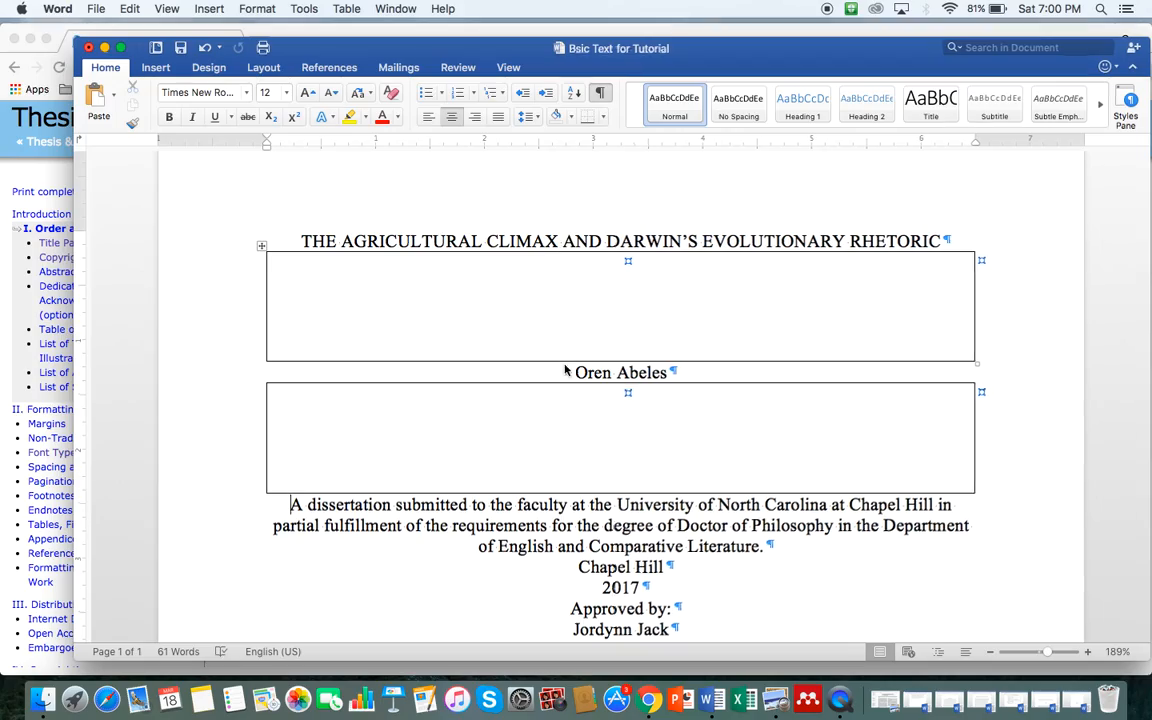
key(ctrl+Up)
click(283, 501)
Step: Enlarge the guide's sample title page, then return to the Word document
click(317, 313)
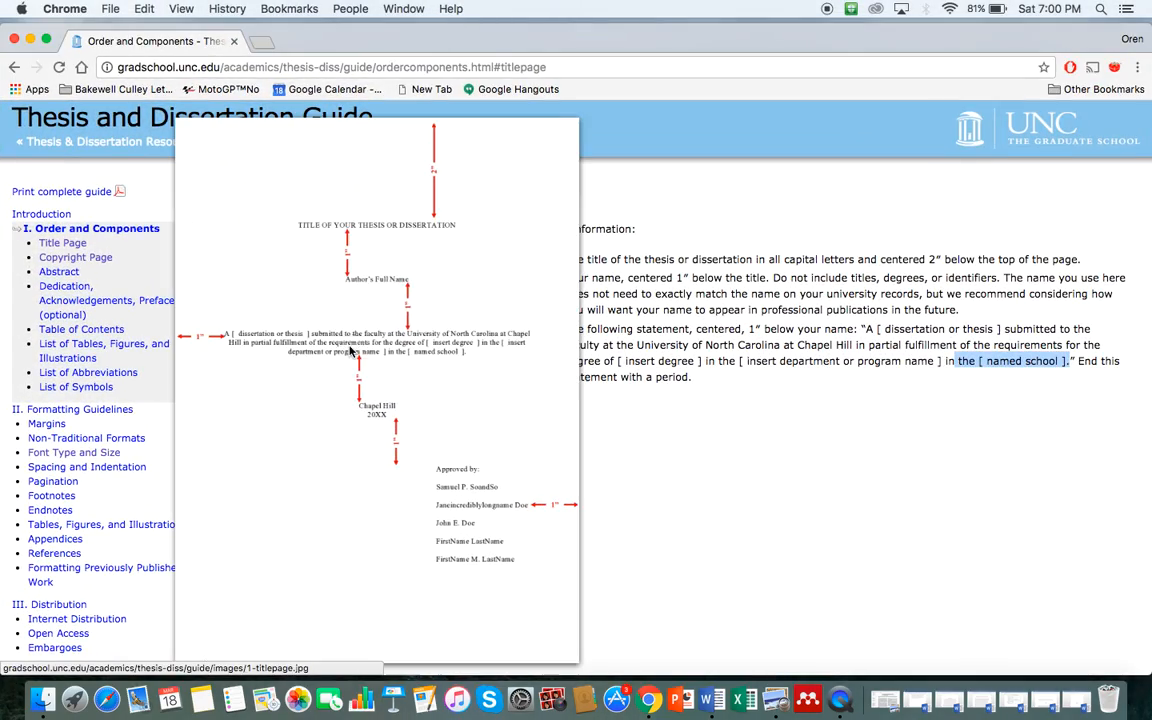
key(ctrl+Up)
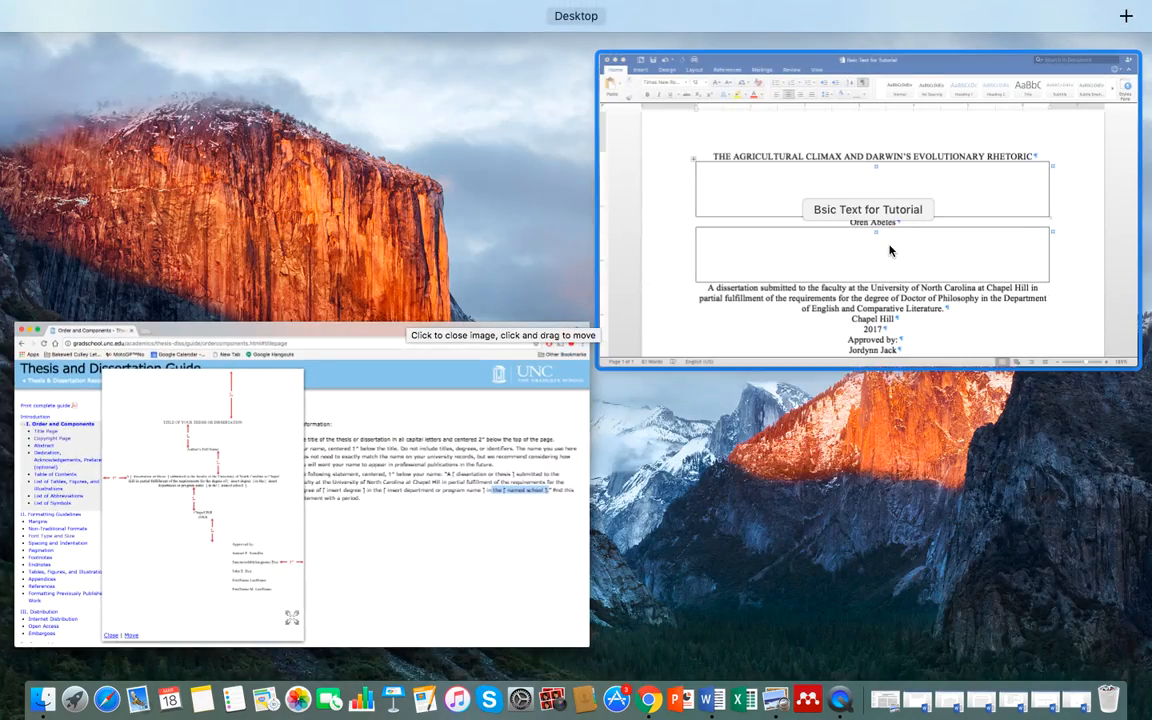
click(892, 247)
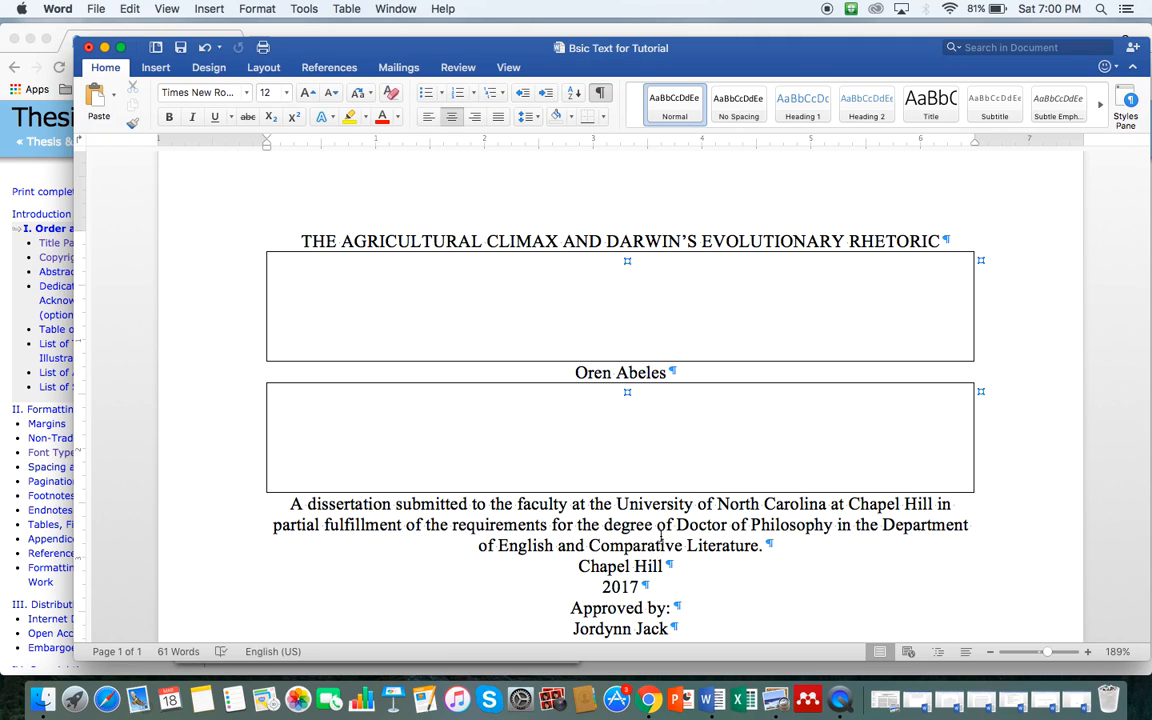
Step: Paste a spacer box above Chapel Hill and remove the extra blank line
click(579, 567)
key(Return)
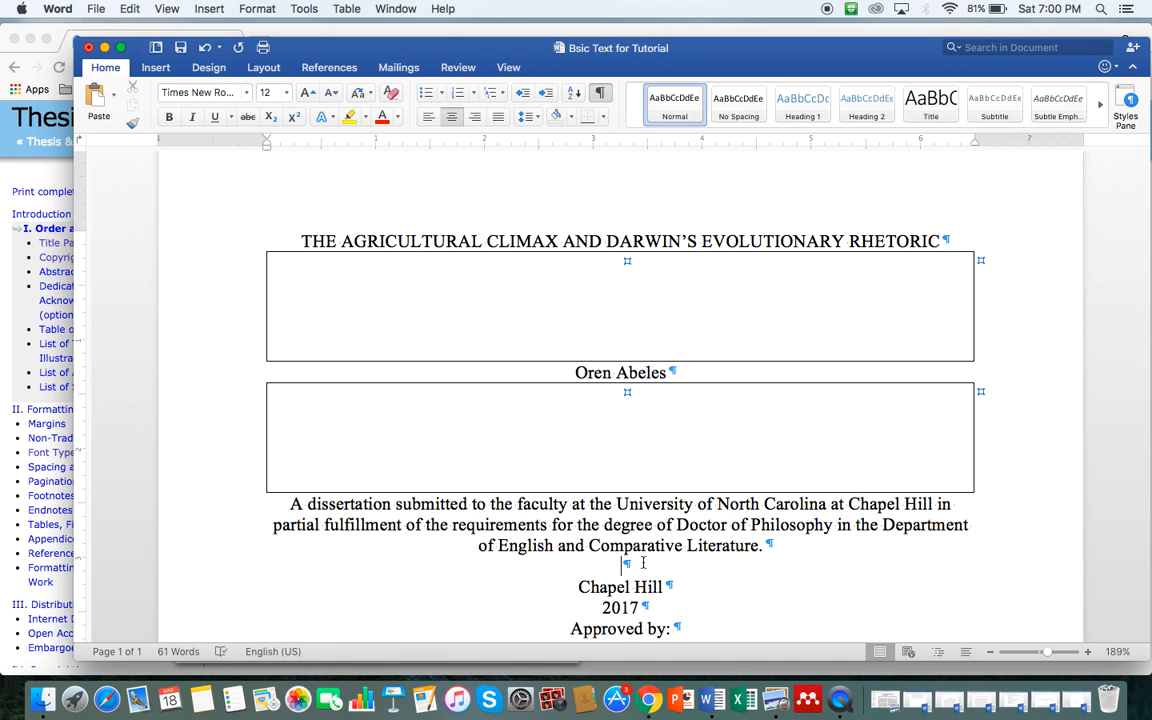
click(128, 9)
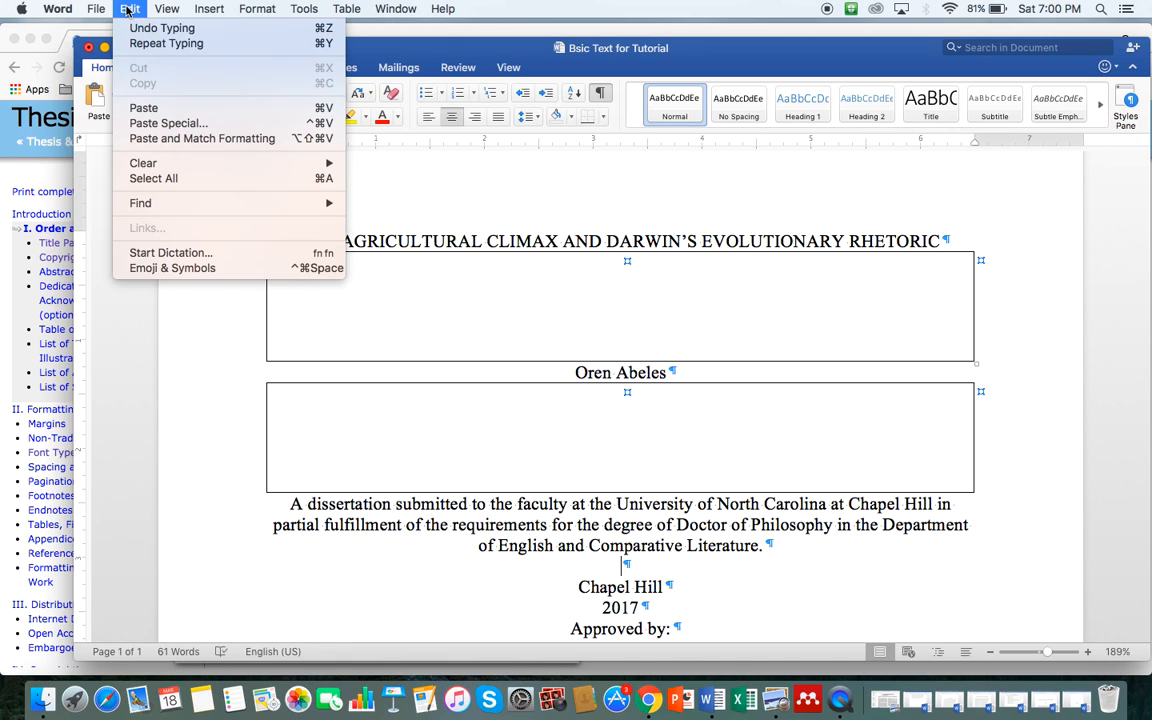
click(128, 95)
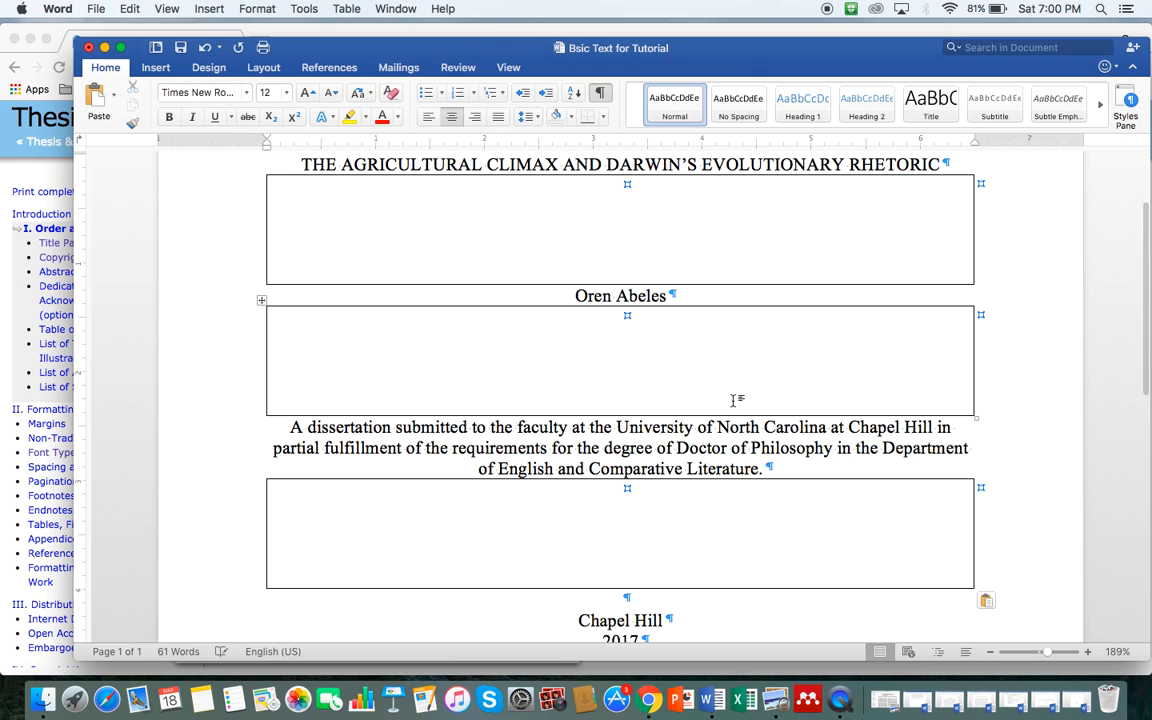
scroll(760, 495, down, 3)
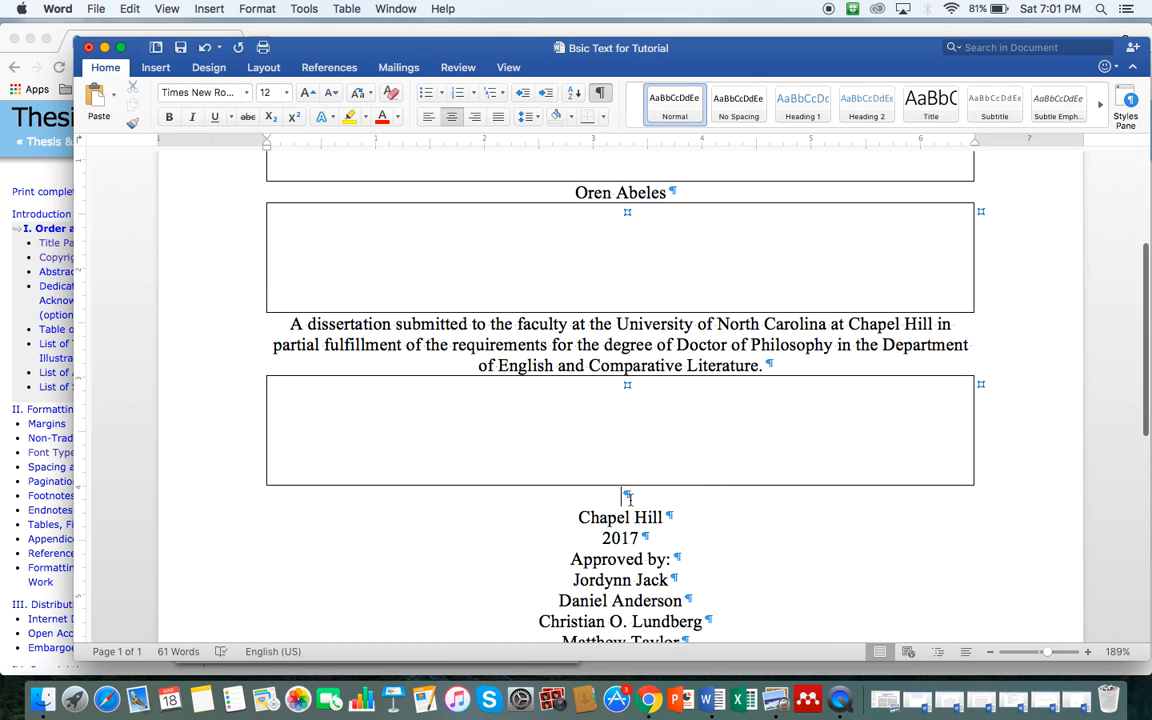
key(BackSpace)
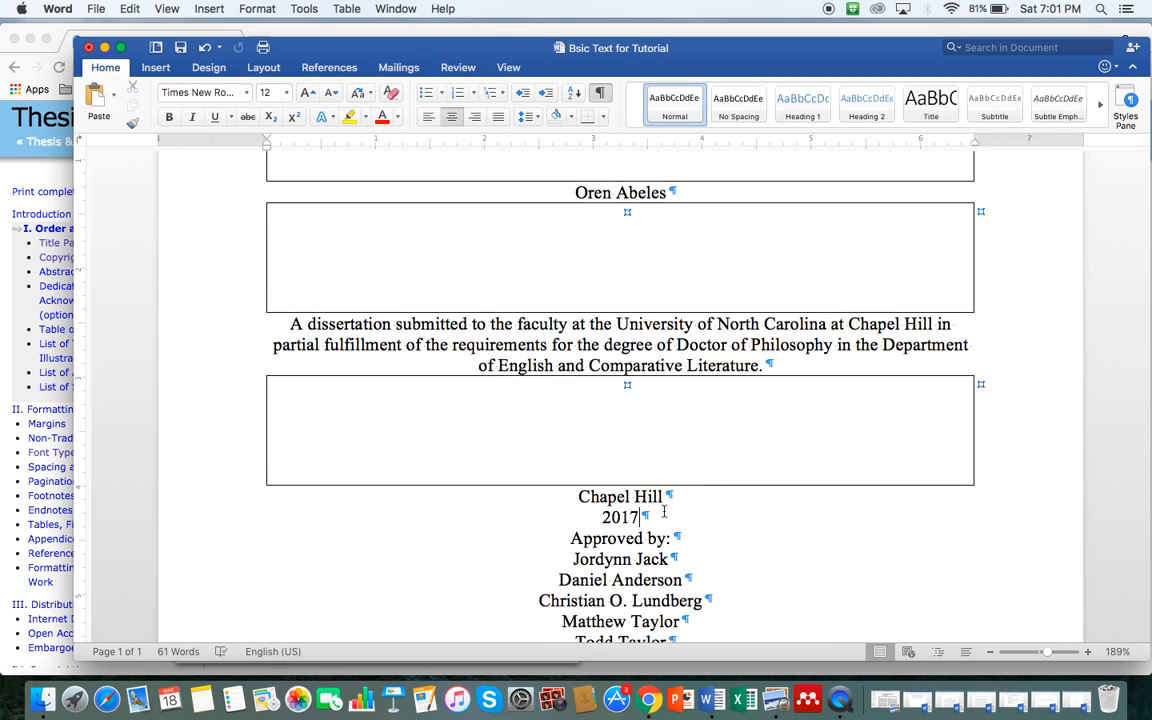
Step: Paste a spacer box below 2017, delete the stray line, and zoom out to 89%
key(Return)
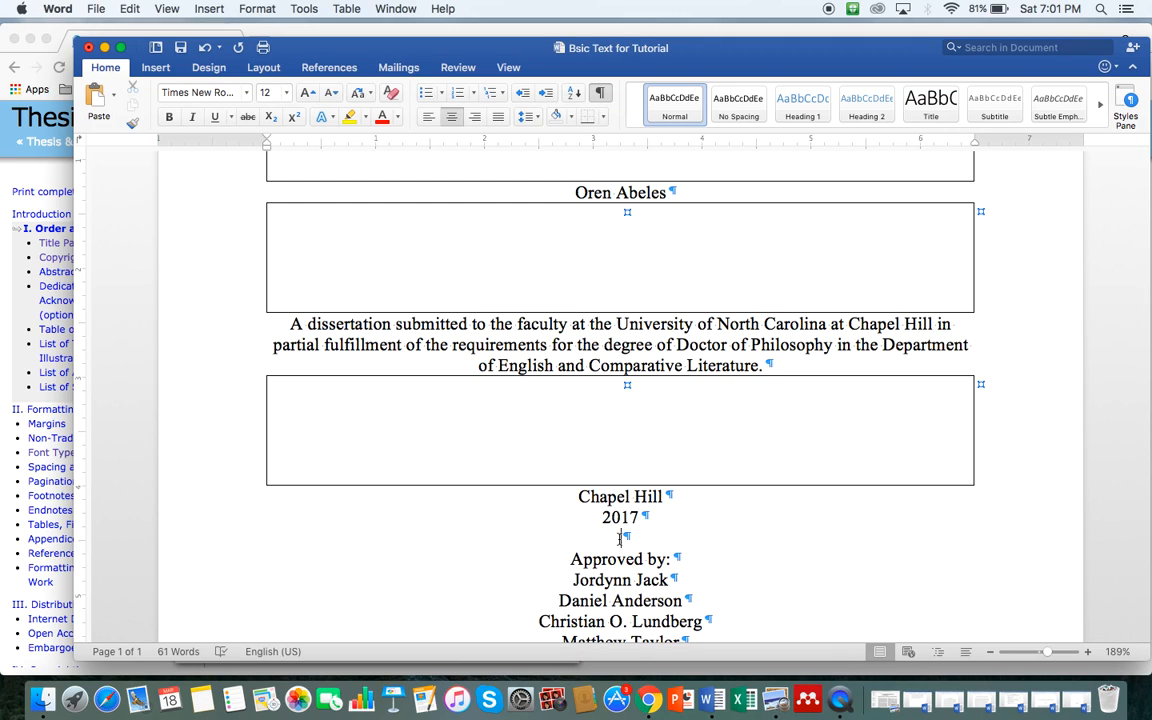
click(122, 8)
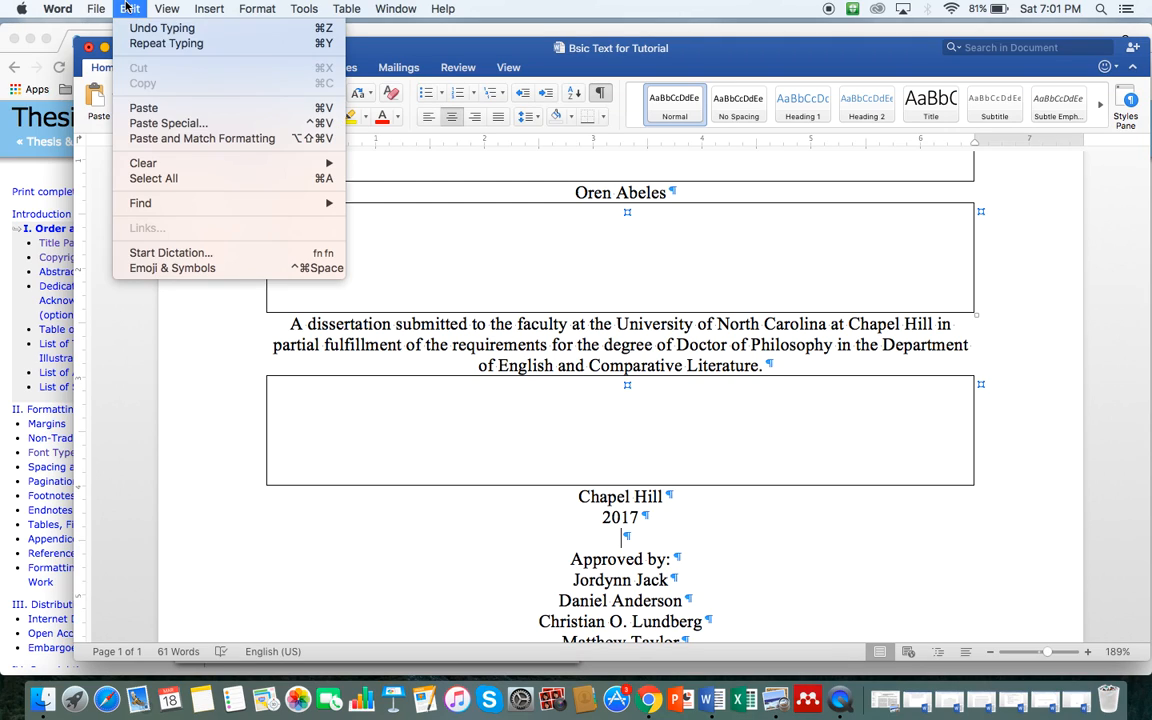
click(150, 108)
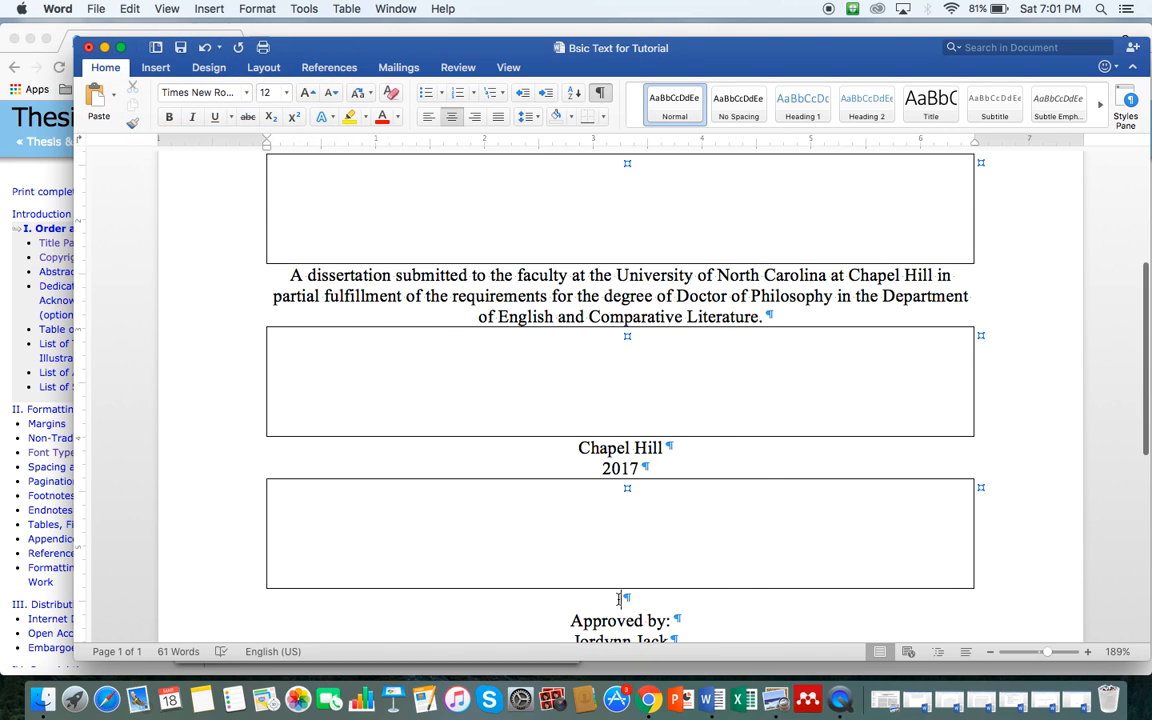
drag(619, 598, 656, 599)
key(BackSpace)
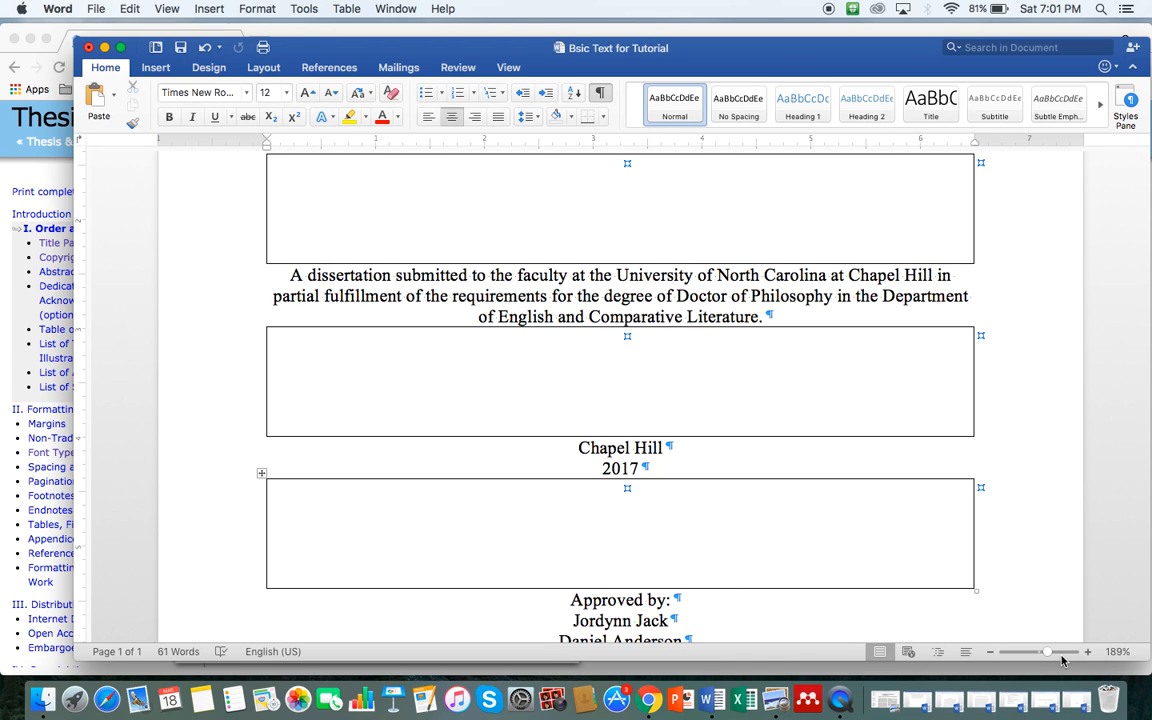
drag(1047, 652, 1037, 654)
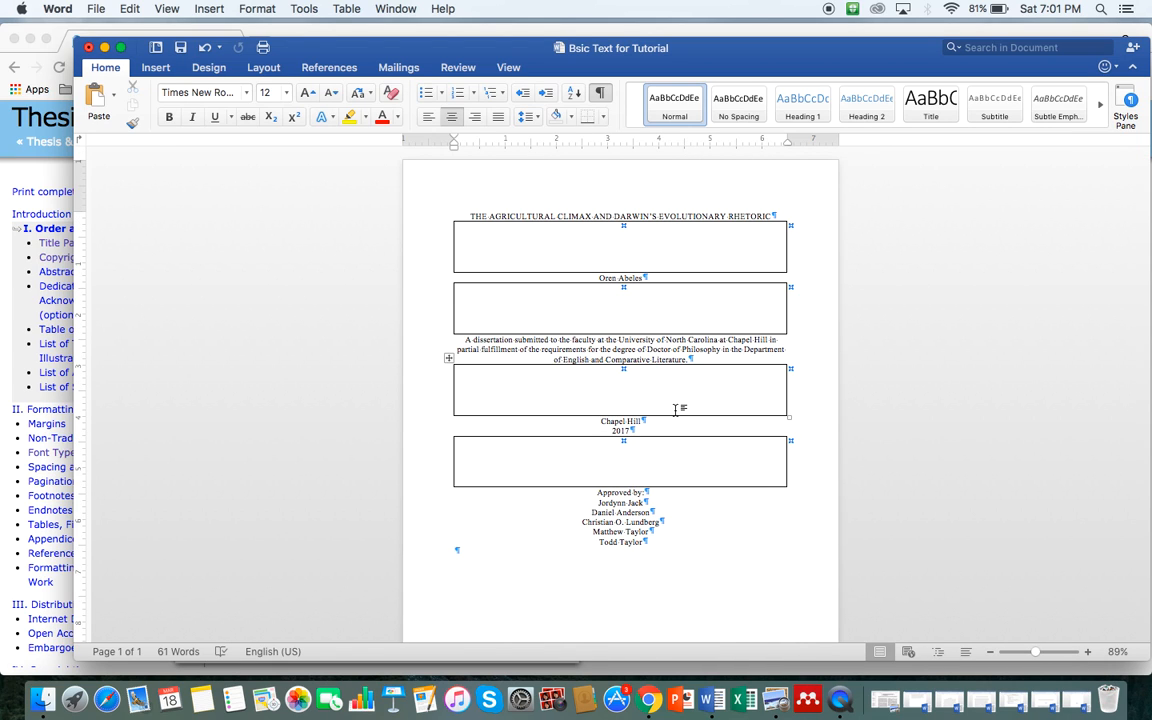
key(ctrl+Up)
click(424, 345)
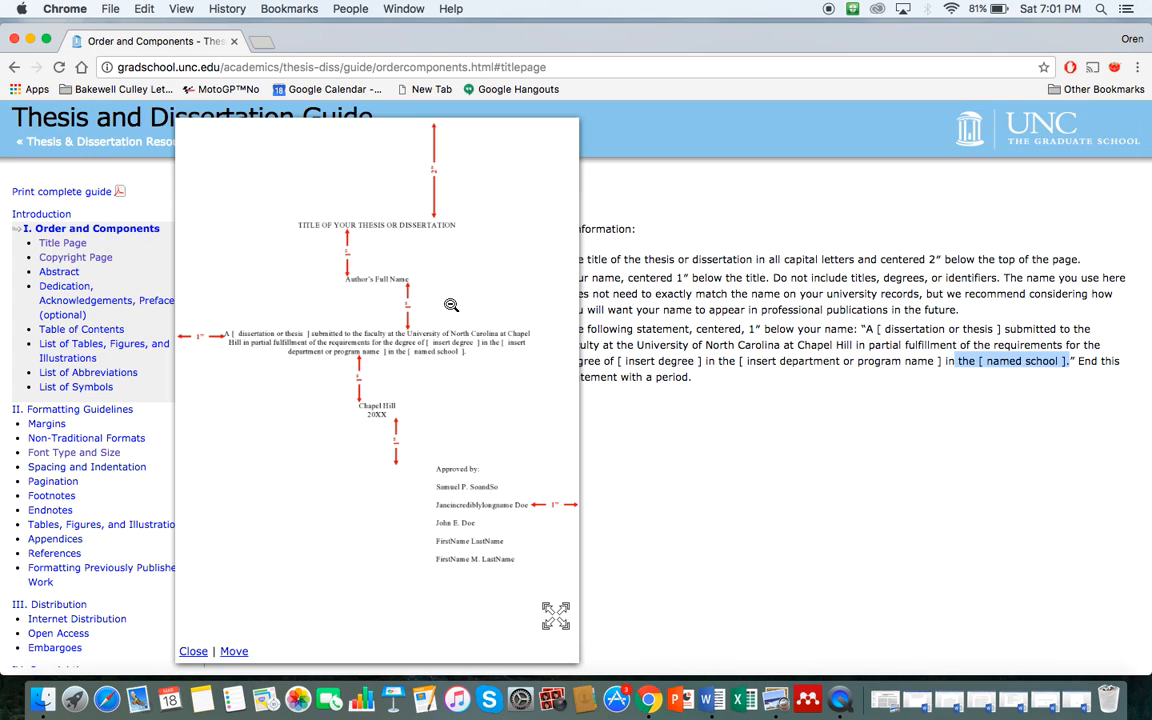
key(ctrl+Up)
click(923, 267)
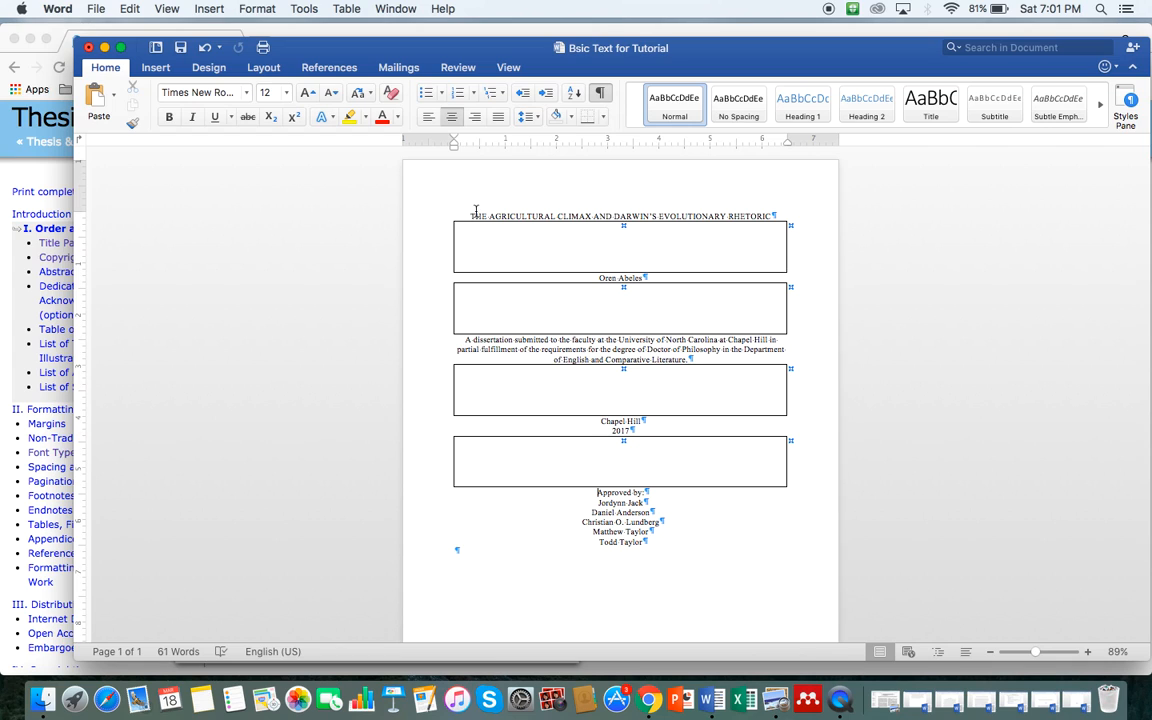
key(ctrl+Up)
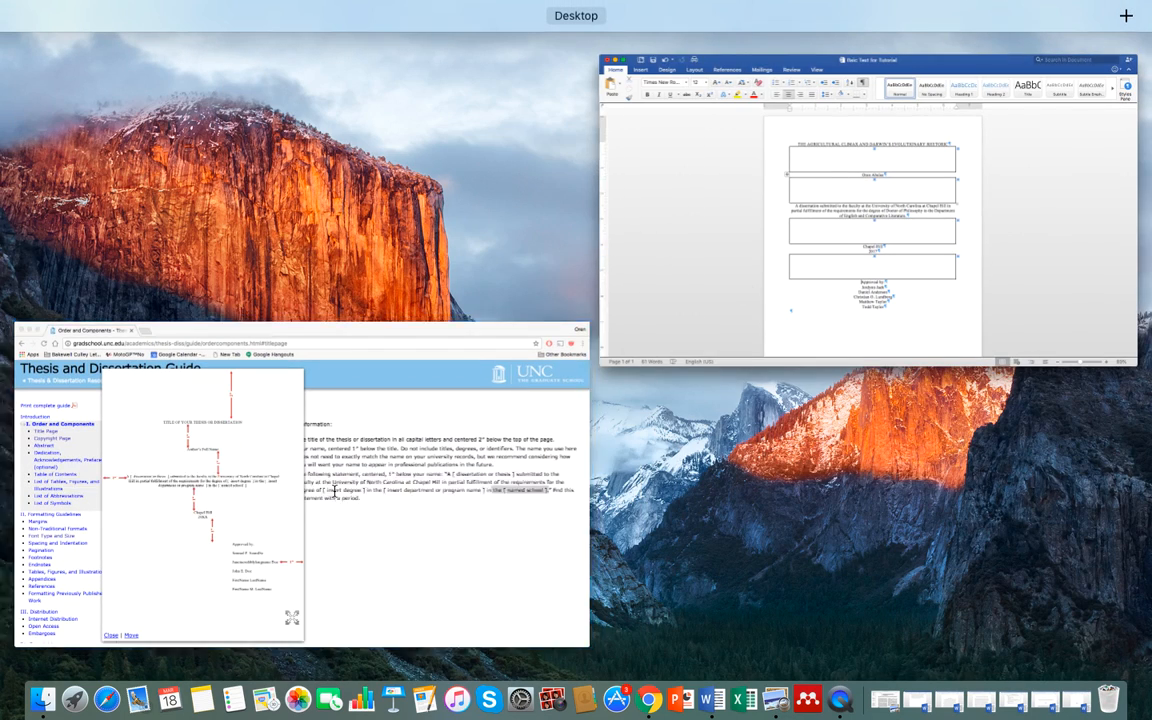
click(250, 420)
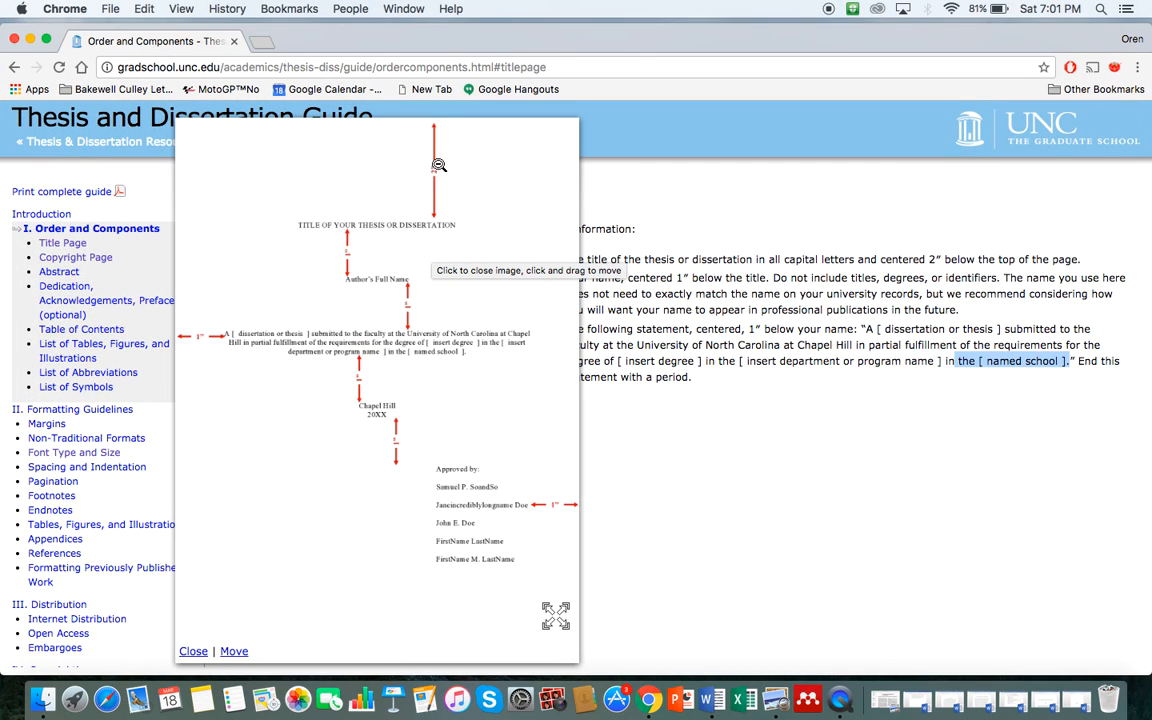
key(ctrl+Up)
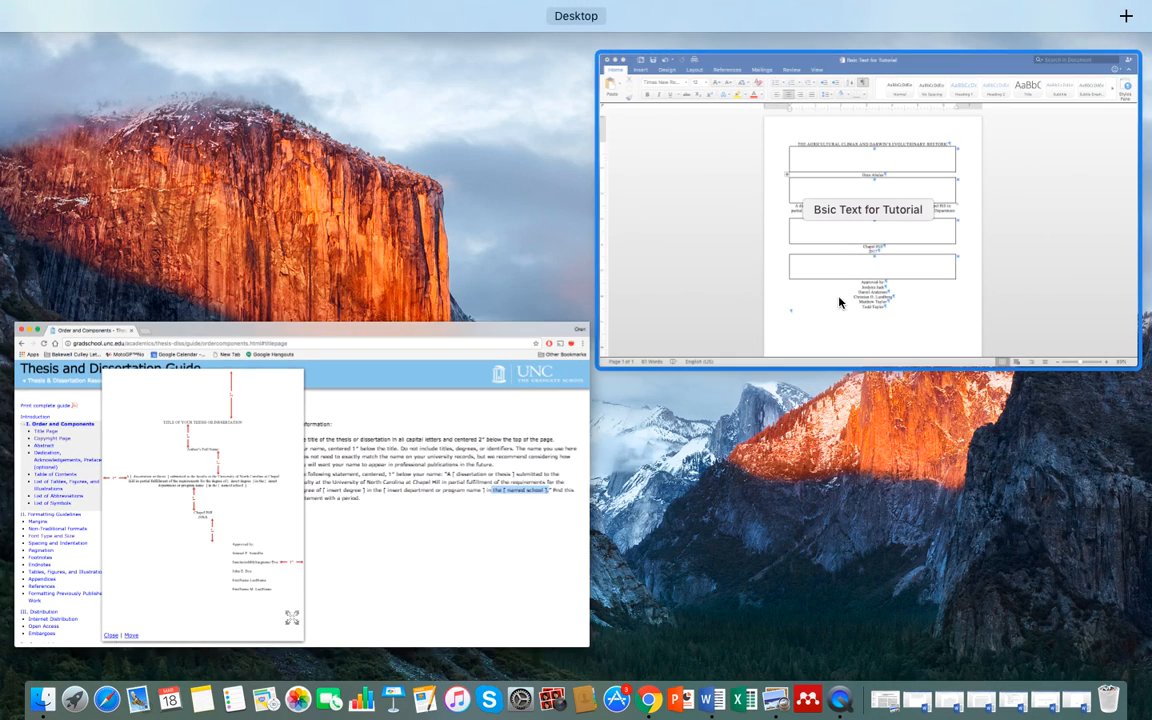
click(857, 281)
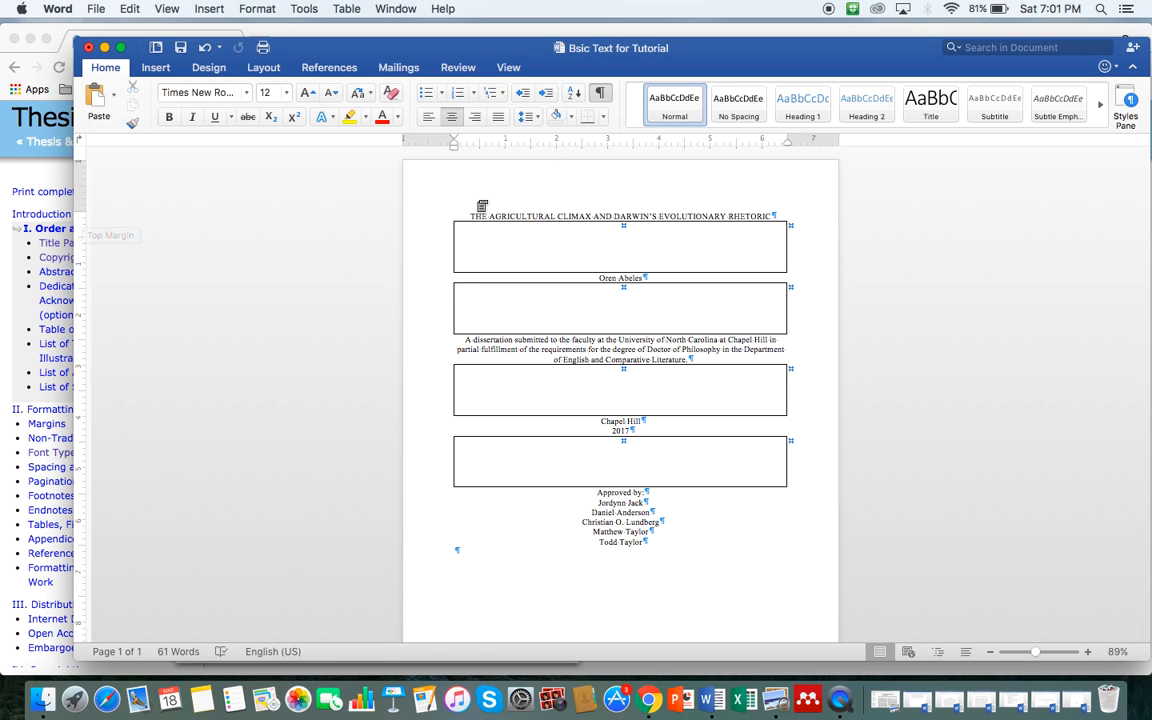
Step: Paste a spacer box above the dissertation title and delete the blank line beneath it
click(470, 215)
key(Return)
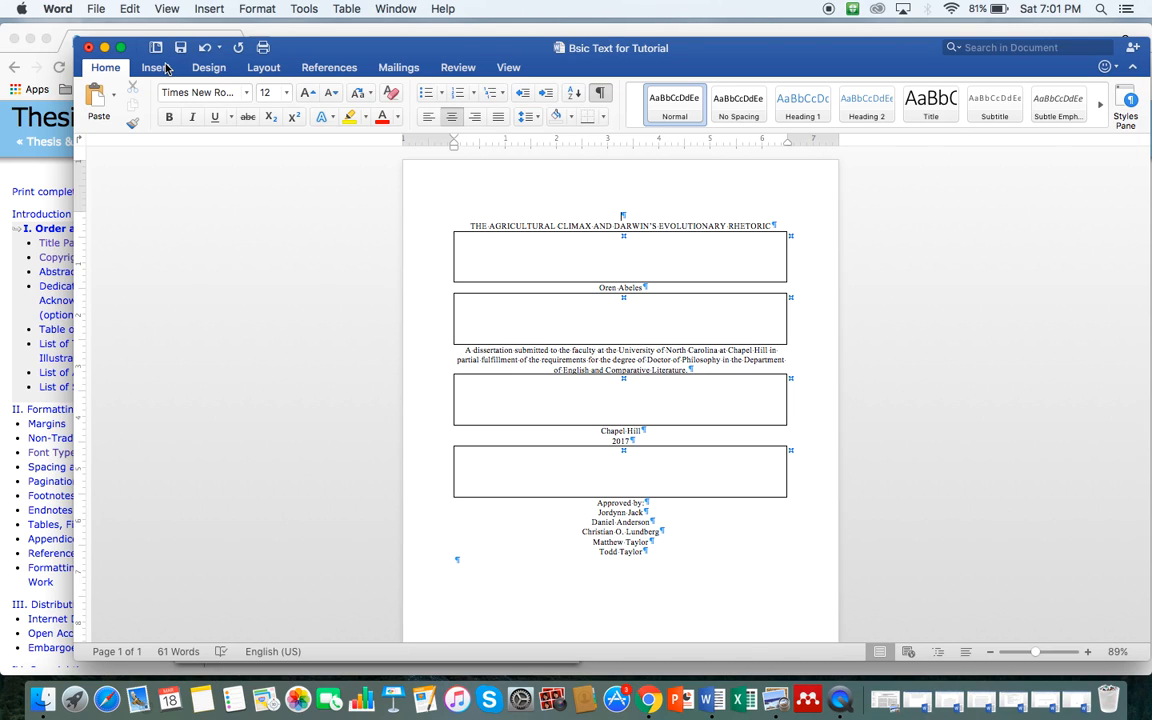
click(157, 67)
click(130, 9)
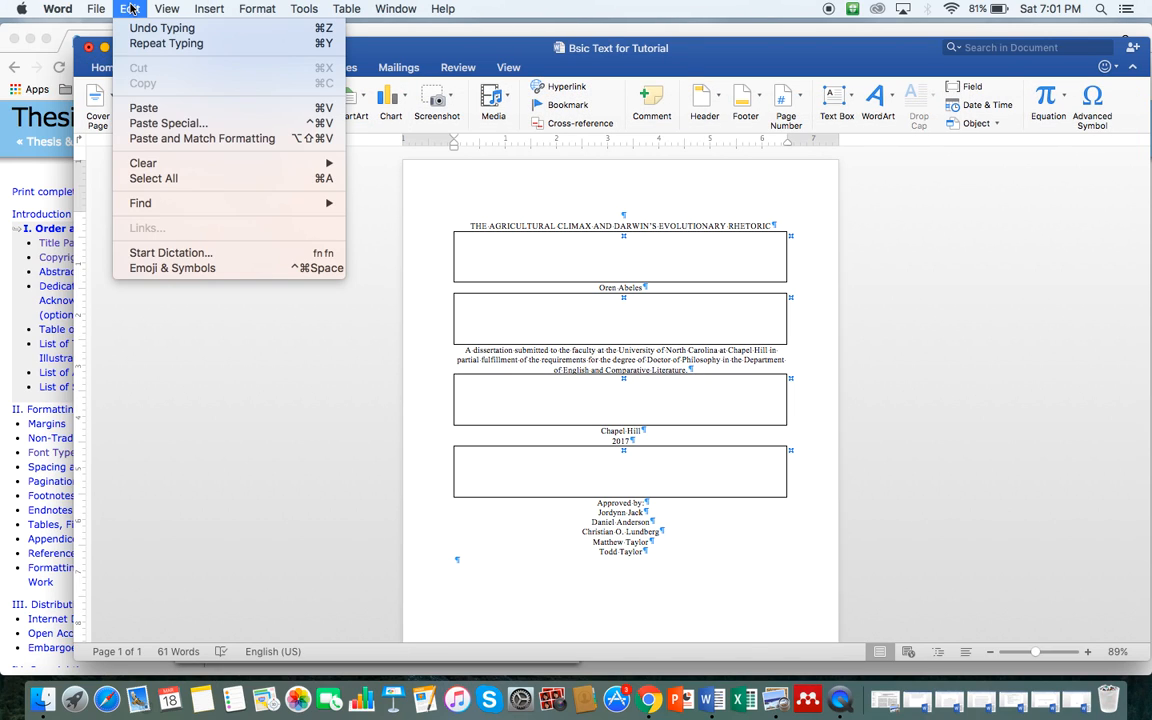
mouse_move(215, 10)
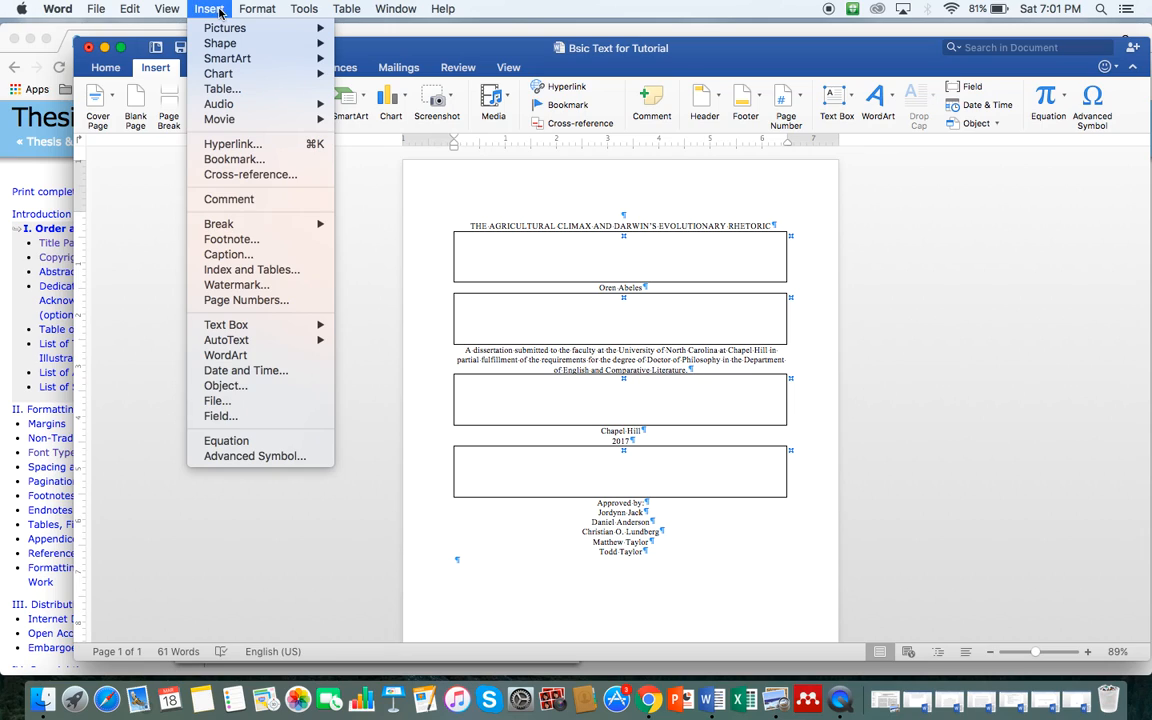
mouse_move(113, 6)
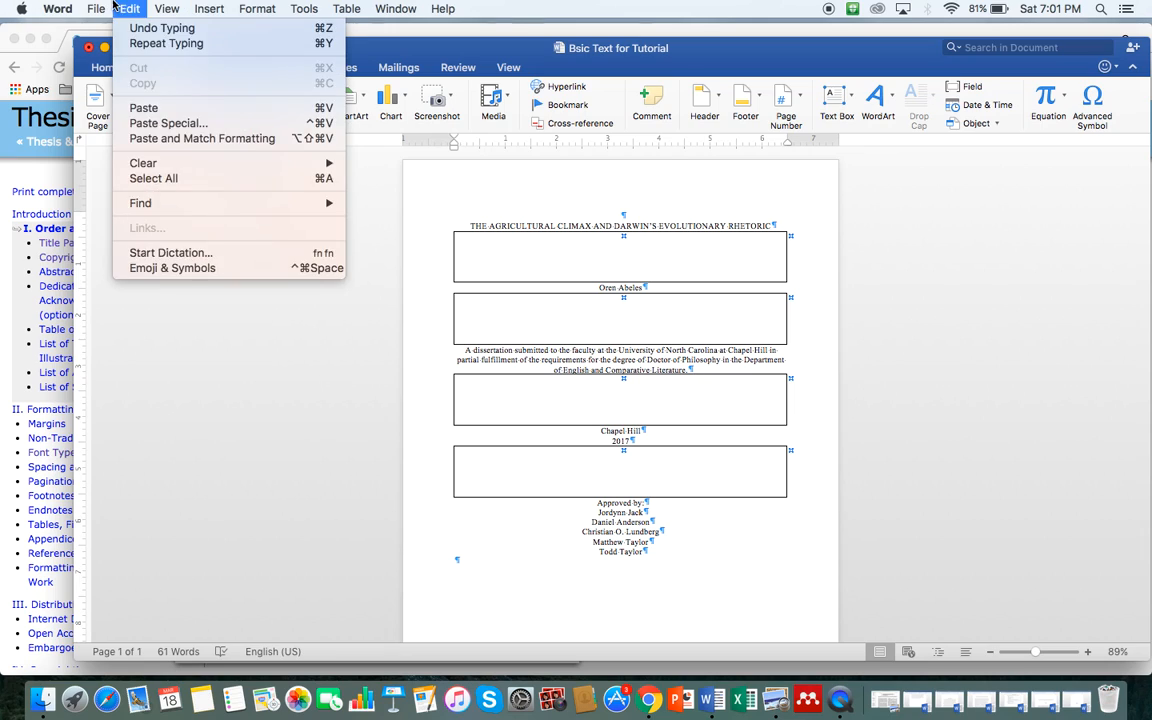
click(149, 108)
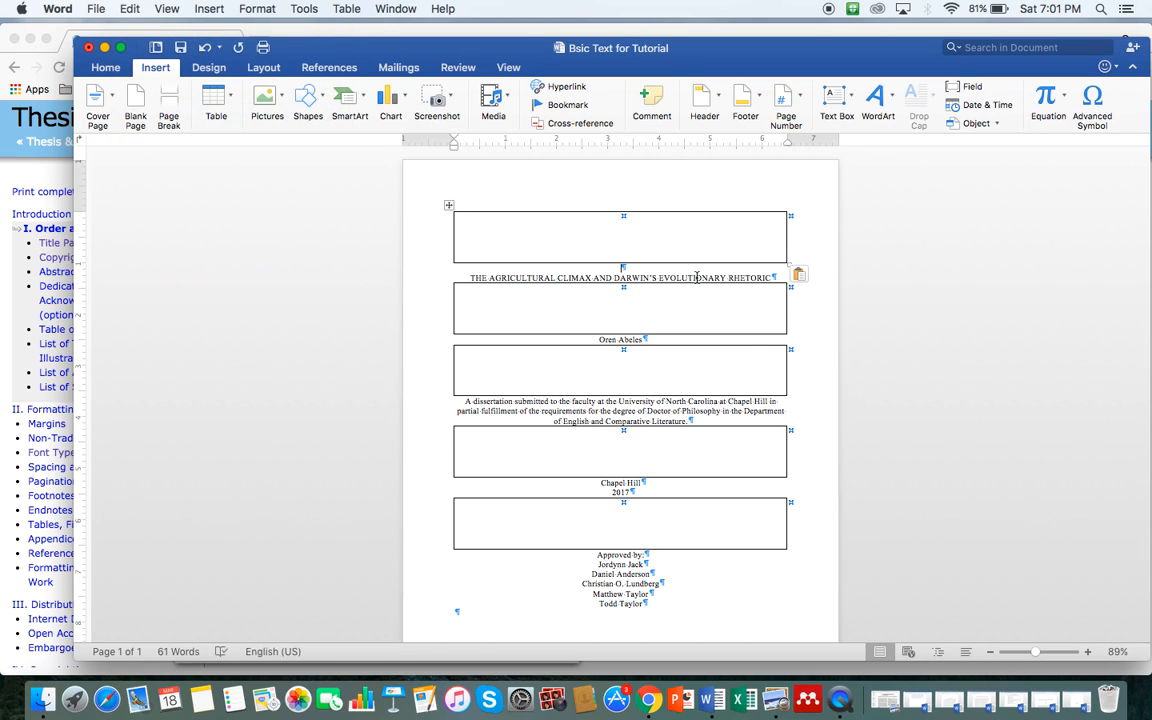
click(630, 268)
key(Delete)
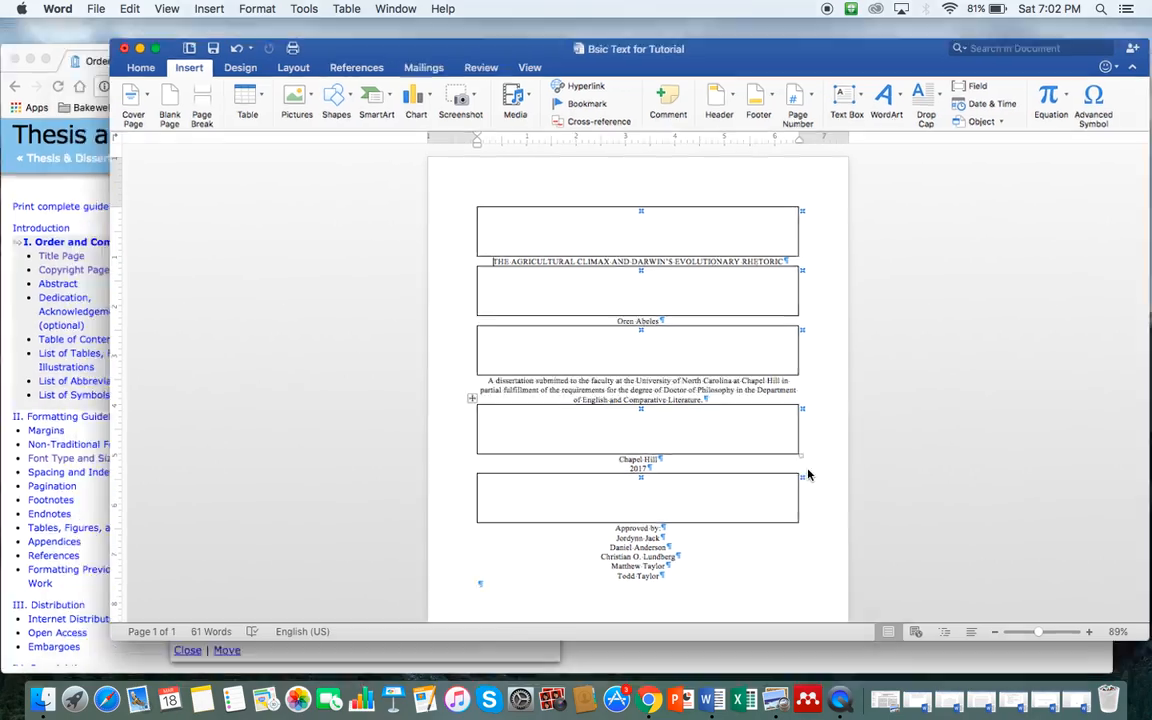
Step: Glance at the Chrome thesis guide, then bring the Word title page back to front
key(ctrl+Up)
click(300, 450)
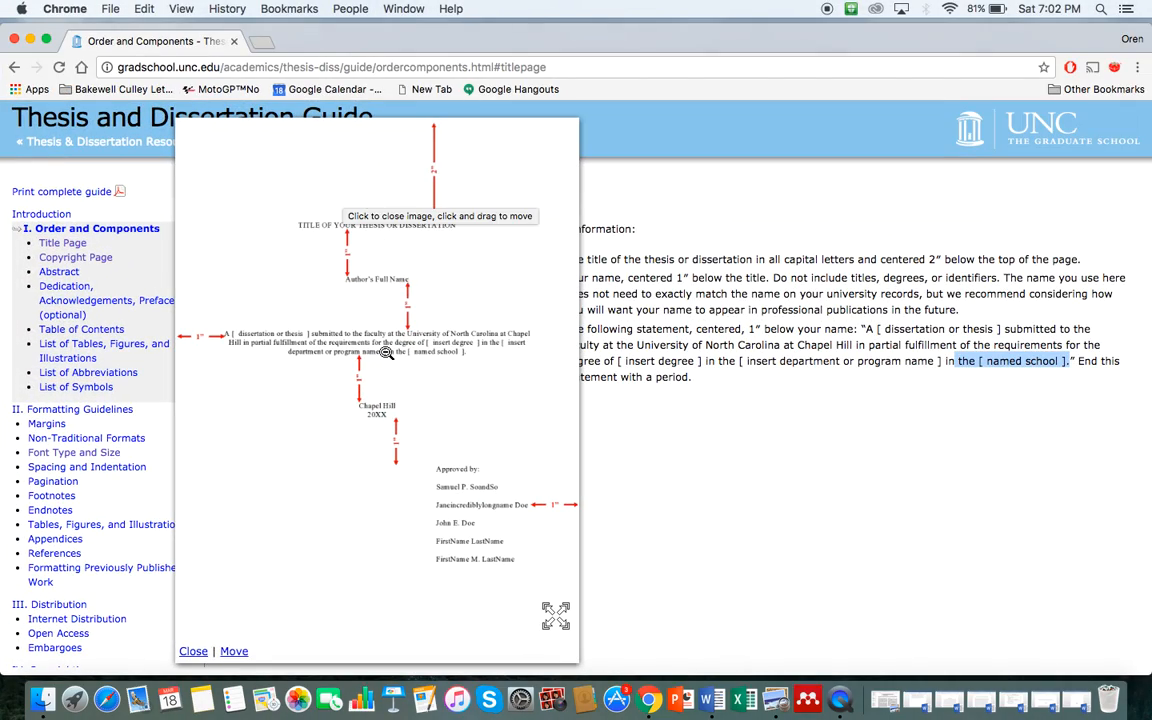
key(ctrl+Up)
click(866, 334)
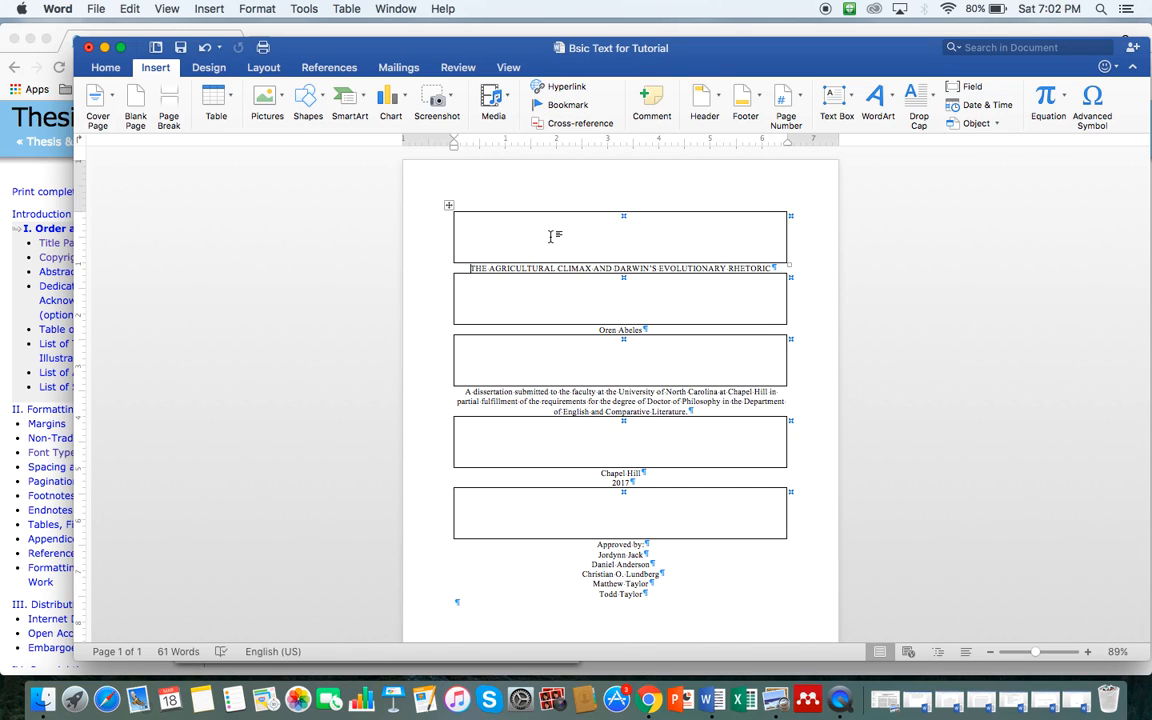
Step: Set the top spacer box to No Border from Table Design
click(606, 236)
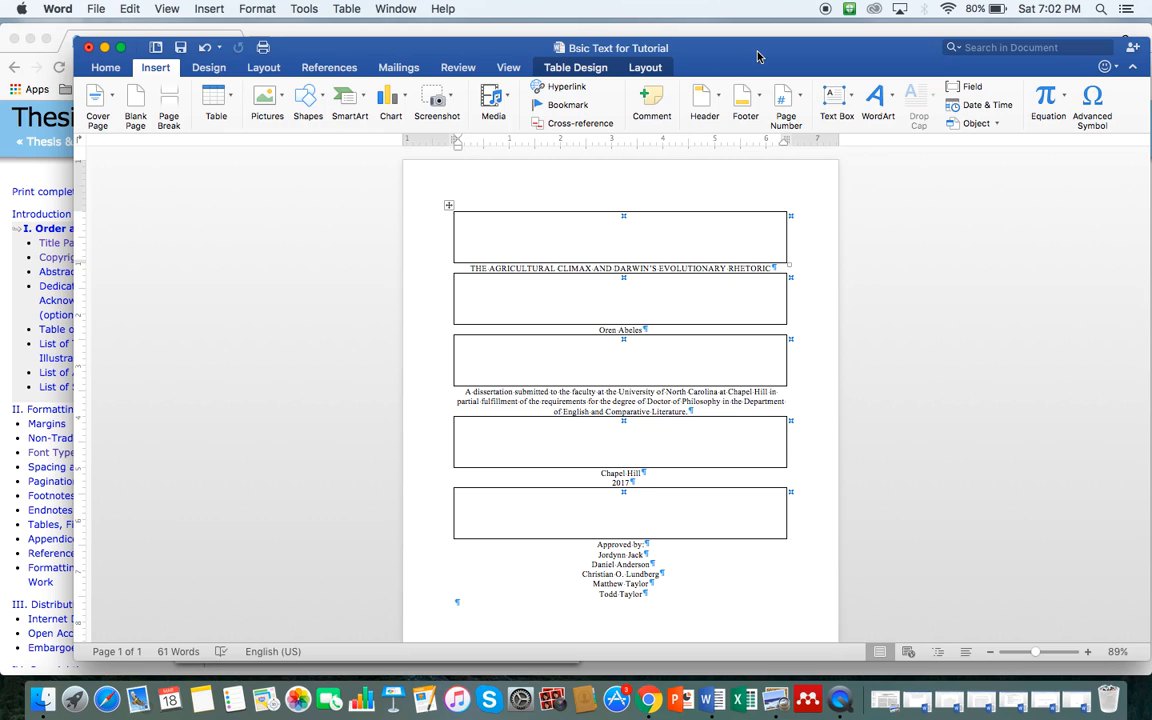
click(587, 70)
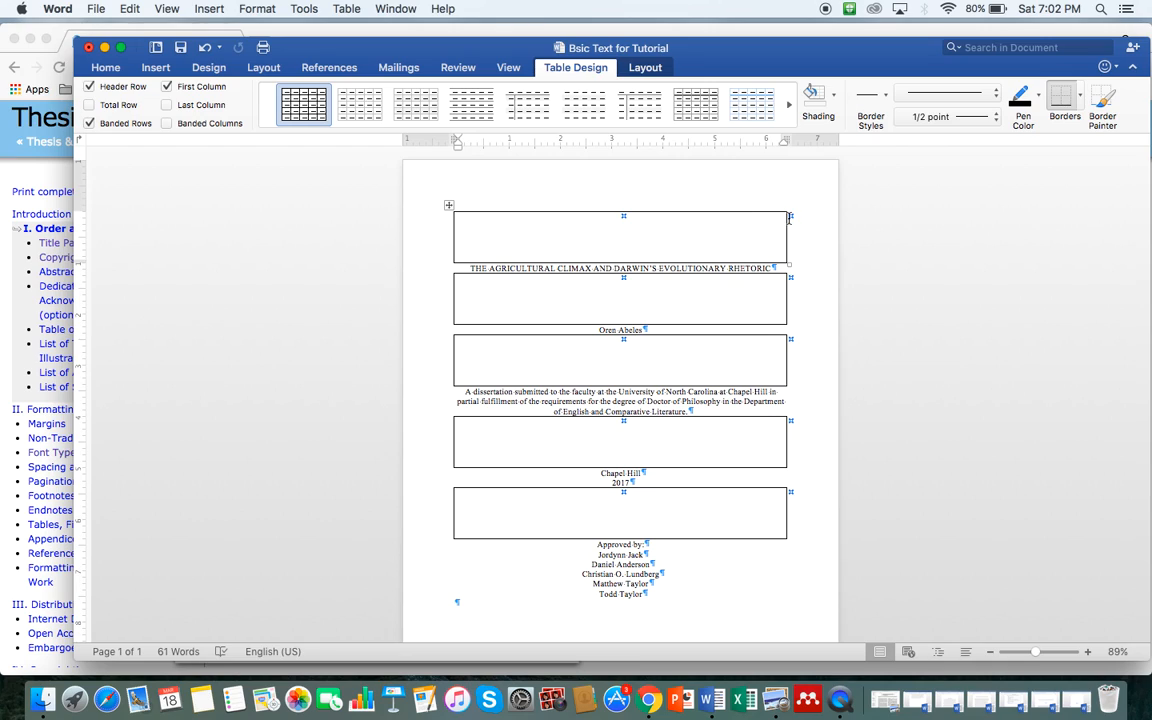
click(617, 265)
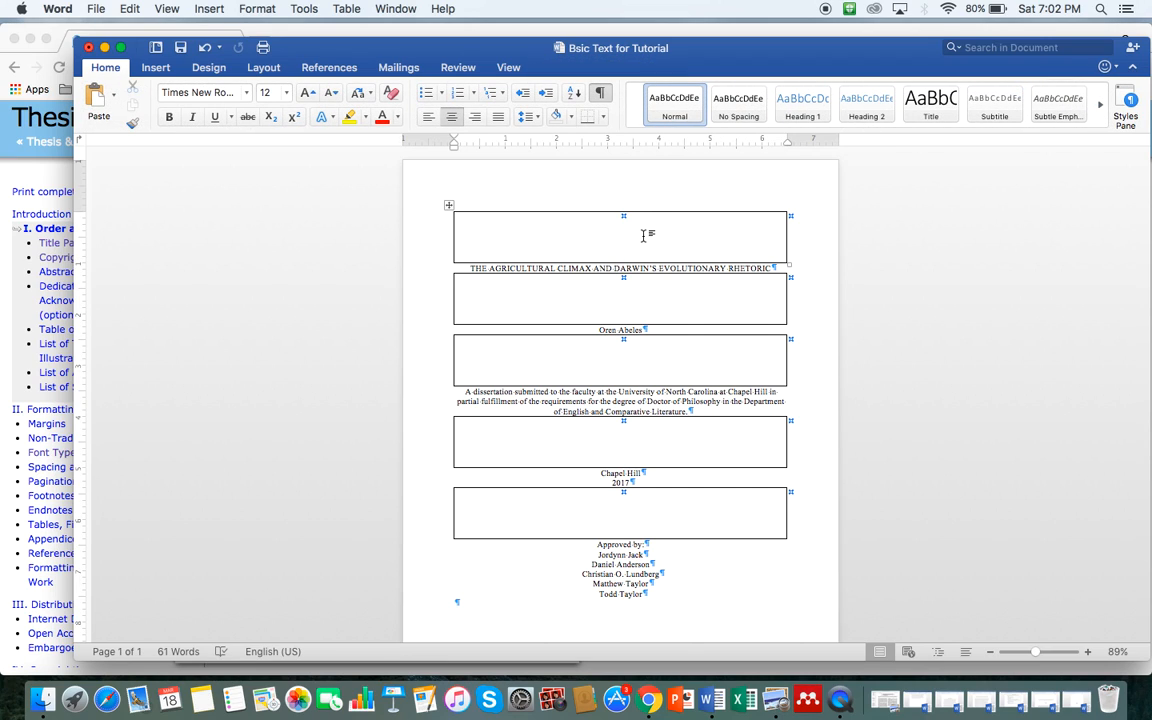
click(643, 234)
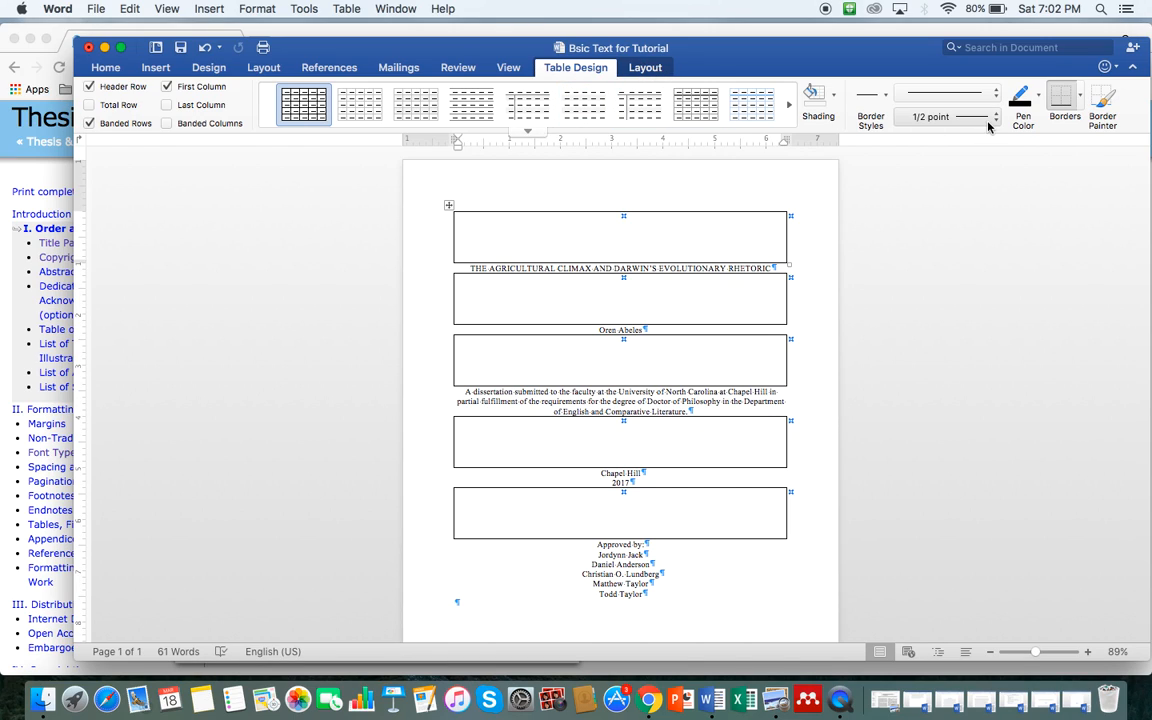
click(1081, 96)
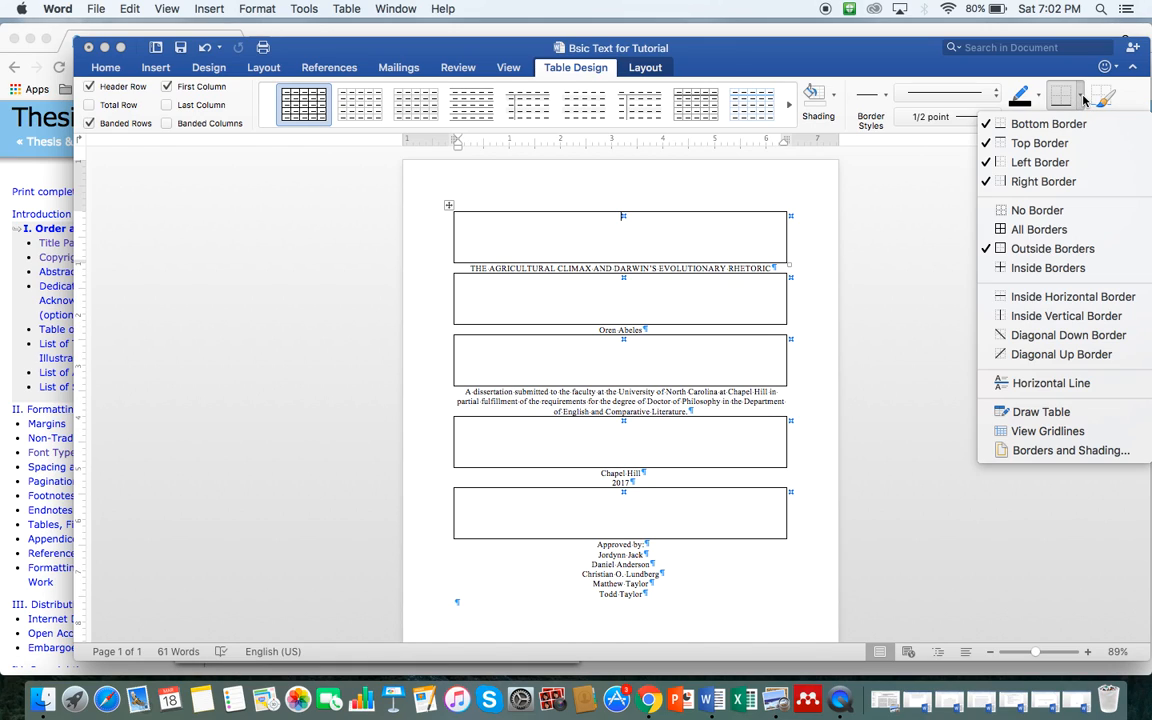
click(1034, 213)
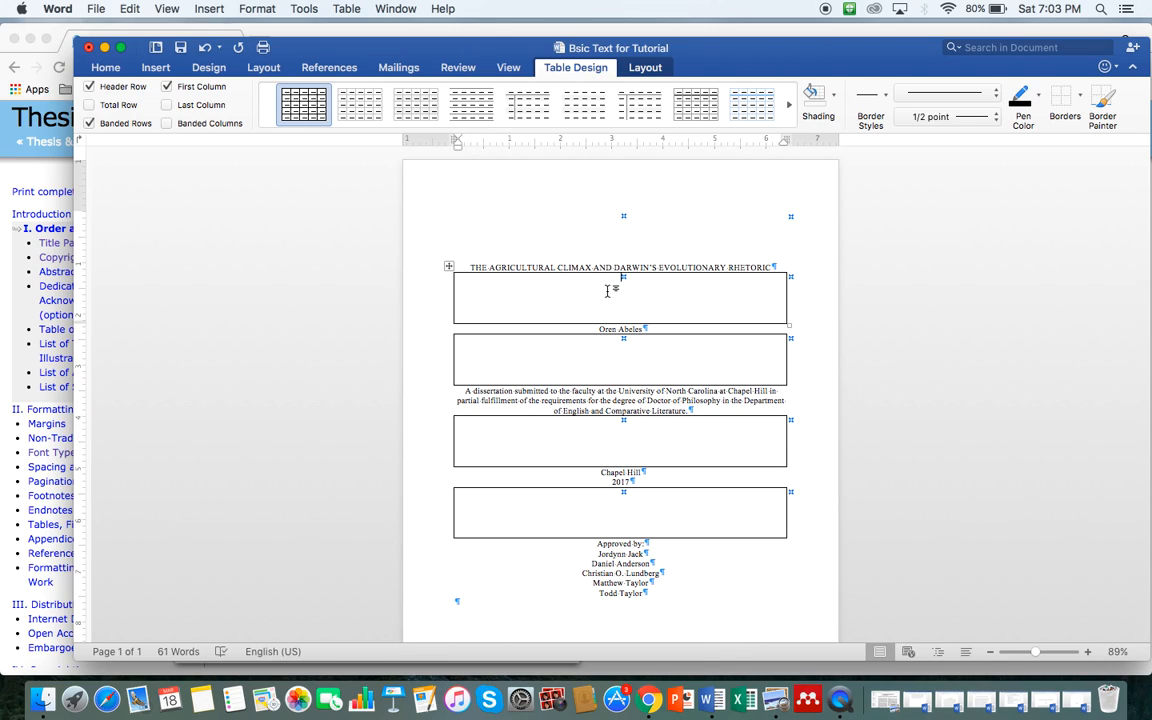
Step: Apply No Border to the boxes below the title, below the name, above Chapel Hill, and below 2017
click(1080, 95)
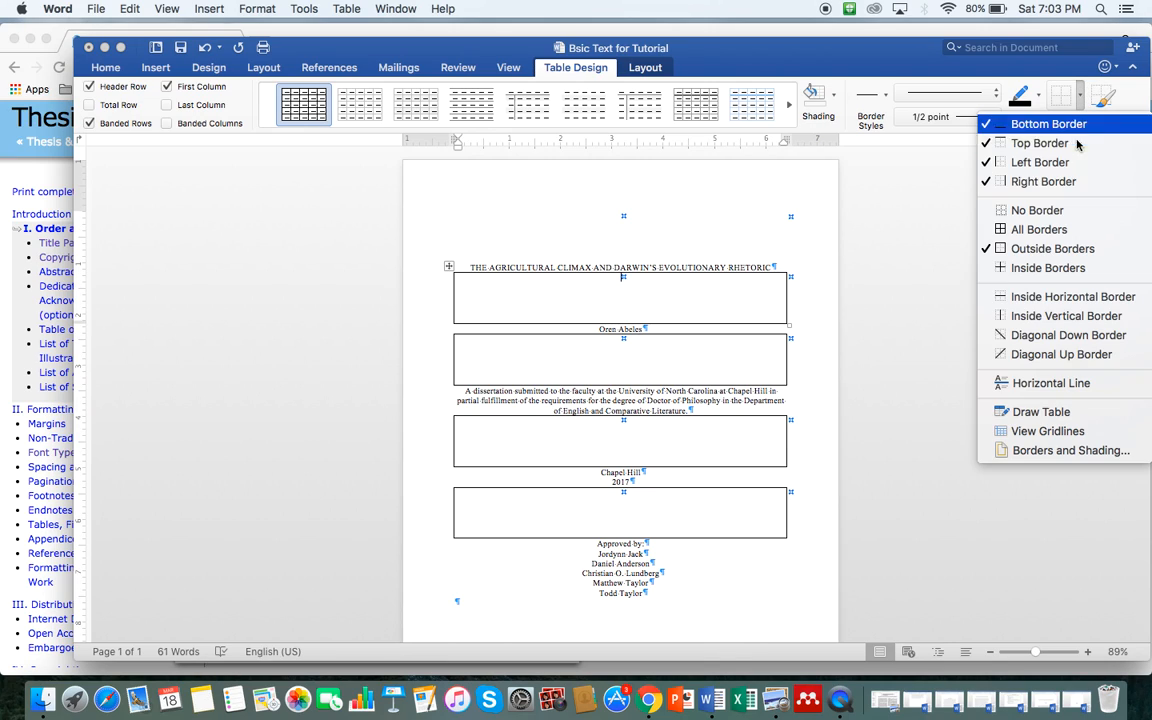
click(1034, 209)
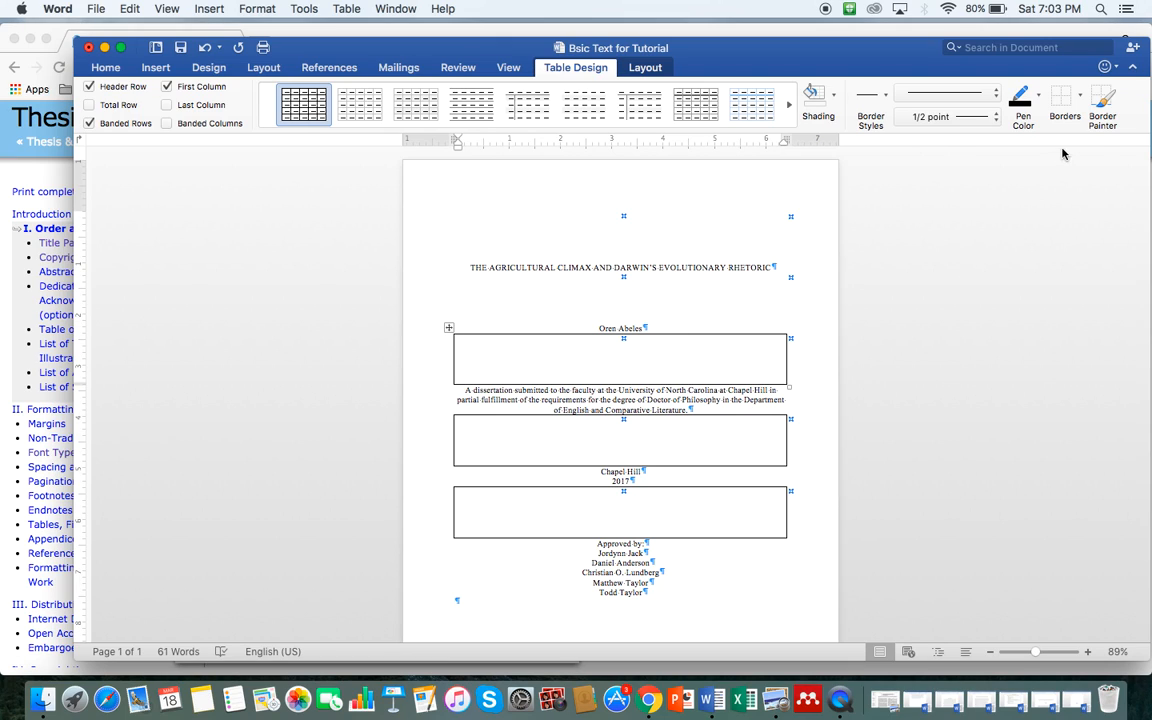
click(1080, 95)
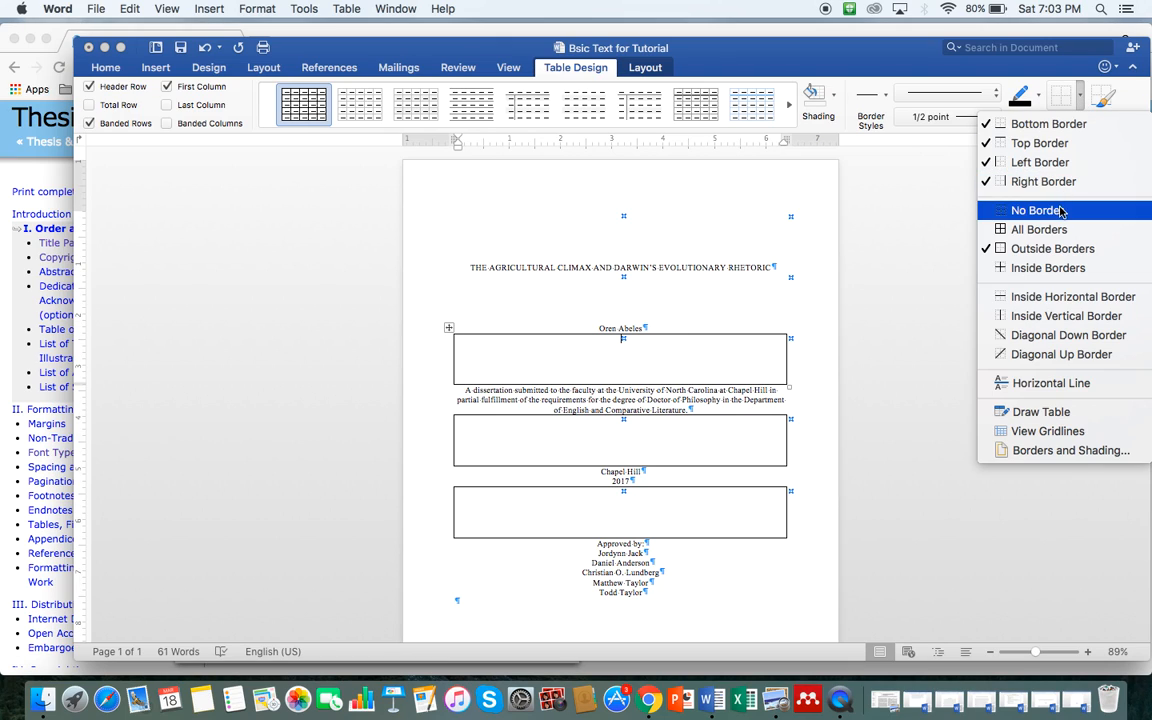
click(1034, 210)
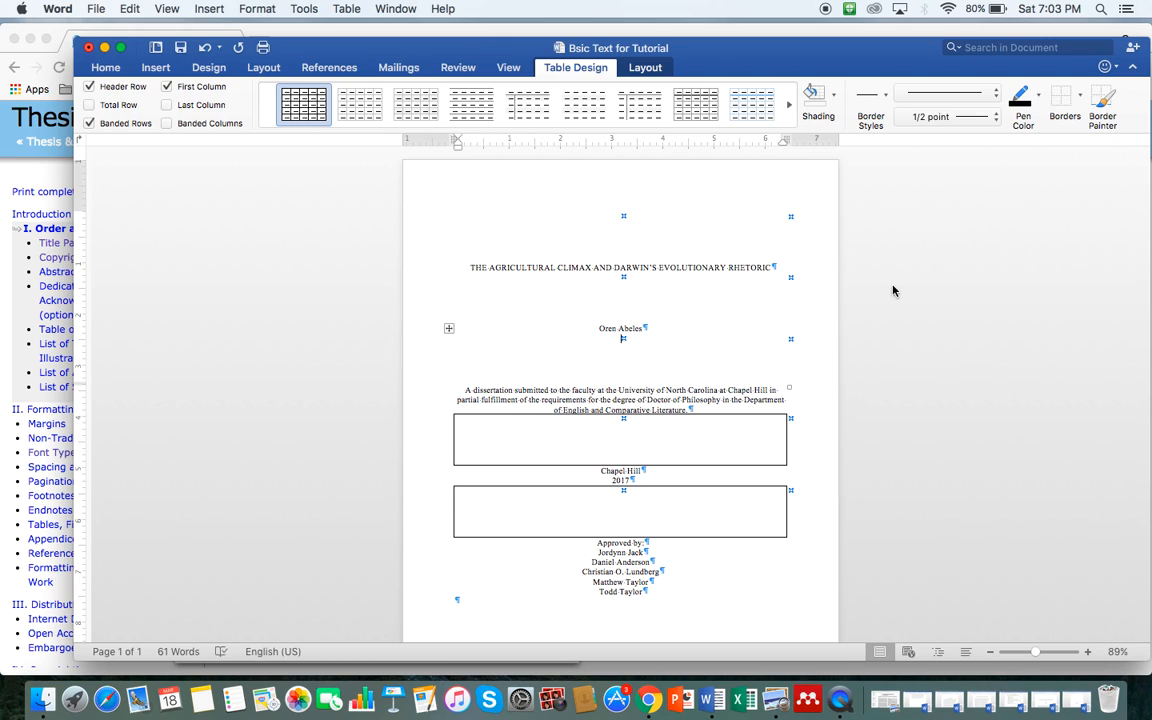
click(1078, 100)
click(1034, 209)
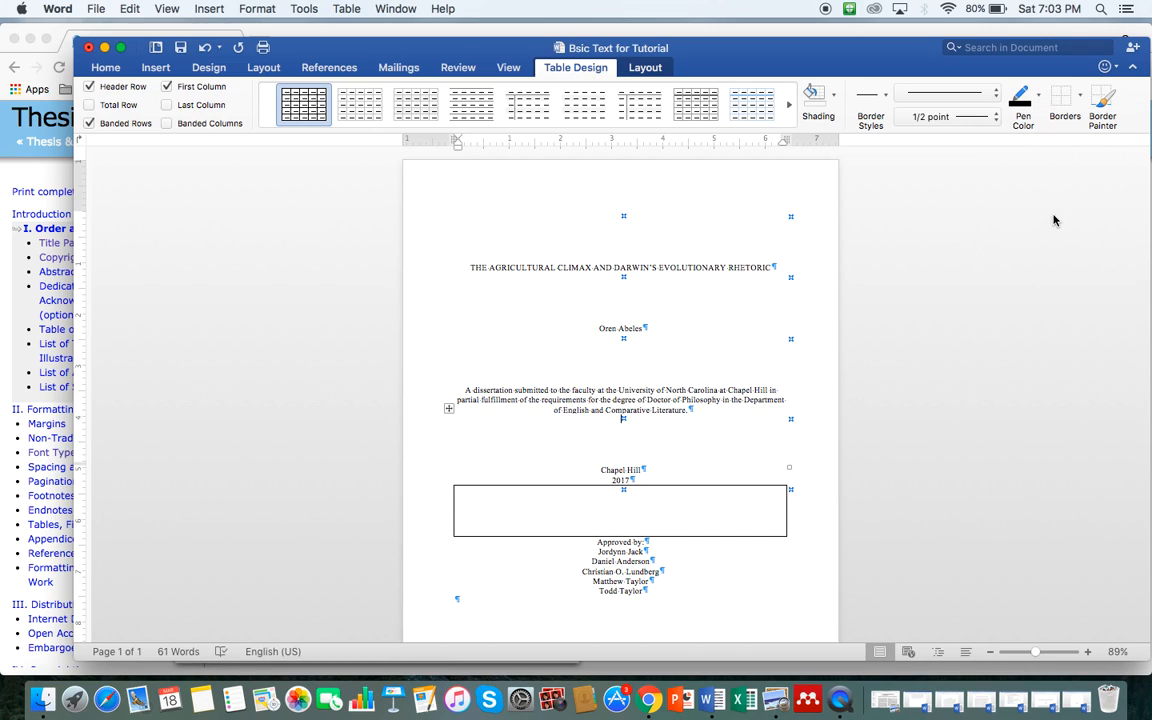
click(1080, 100)
click(1035, 212)
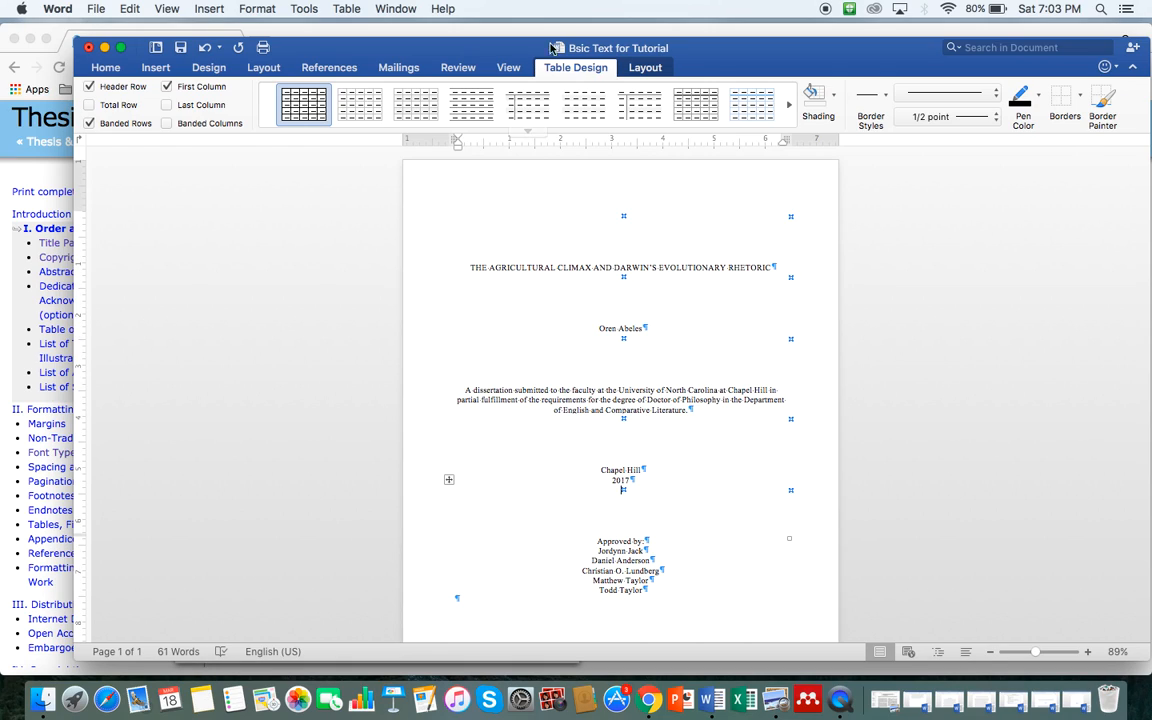
click(97, 70)
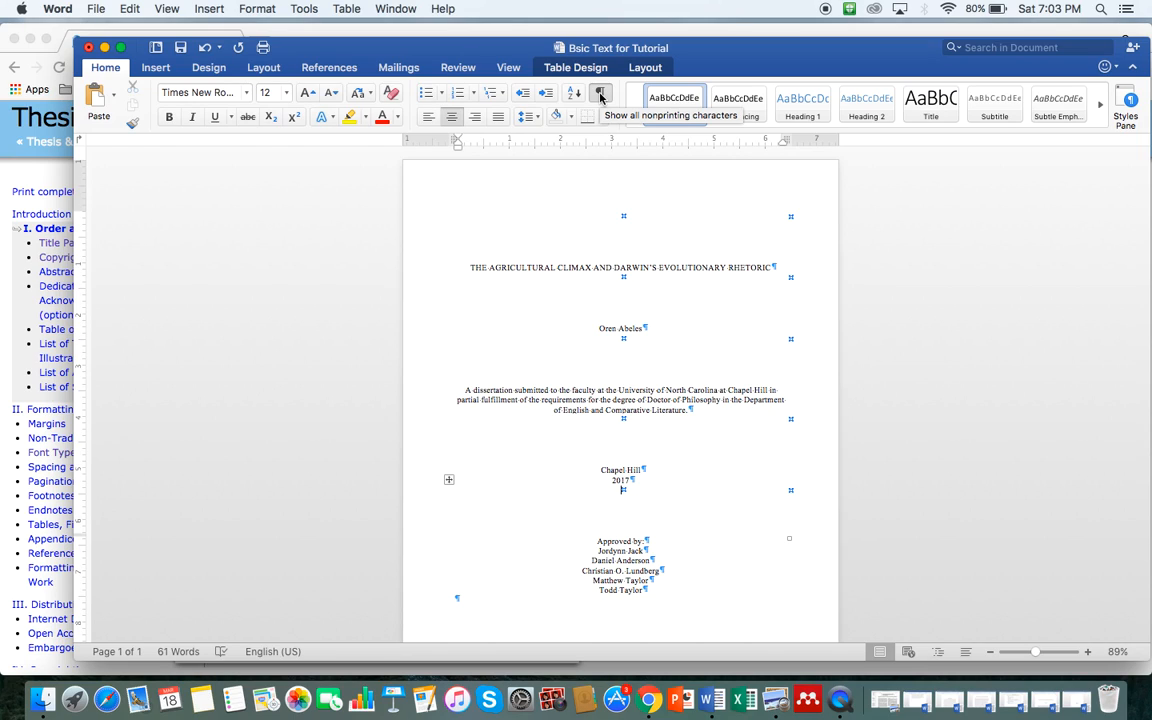
Step: Hide formatting marks and temporarily give the box below 2017 full borders
click(600, 95)
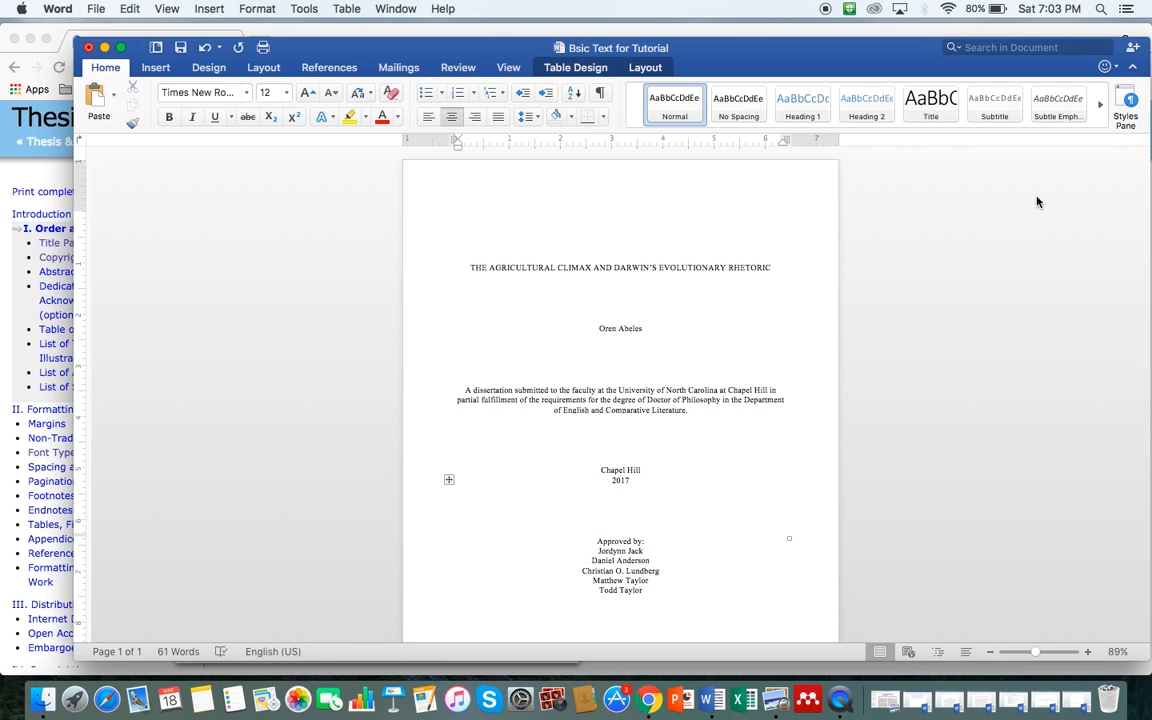
click(548, 69)
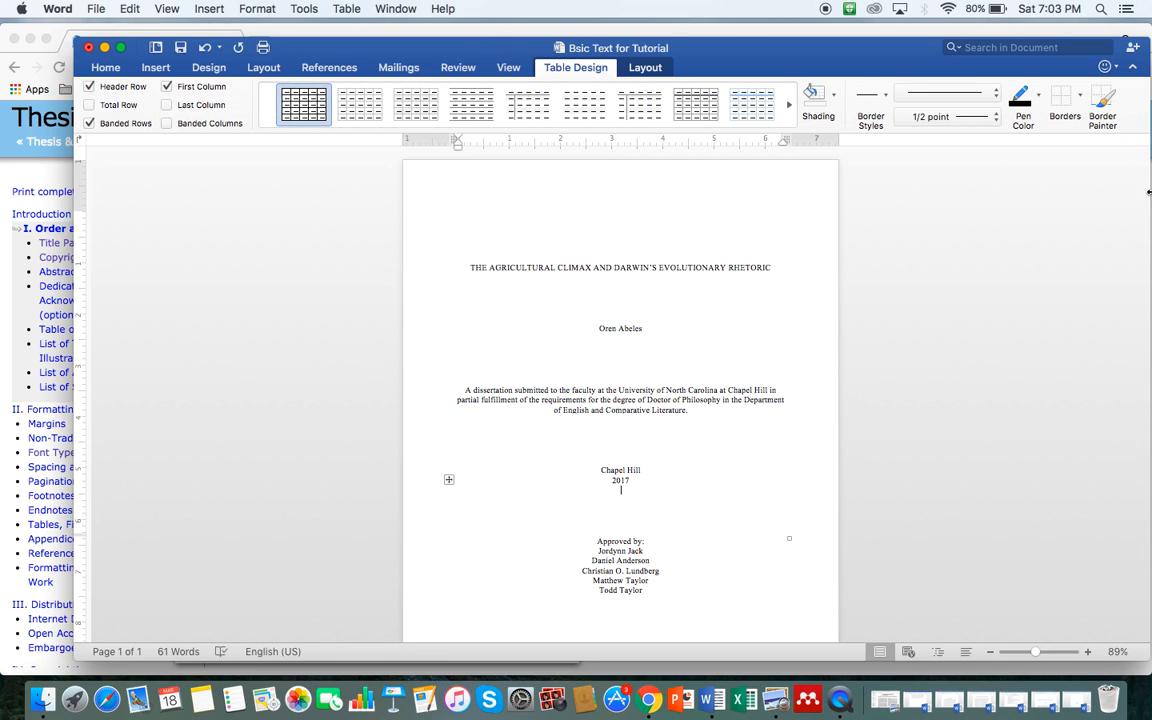
click(1079, 94)
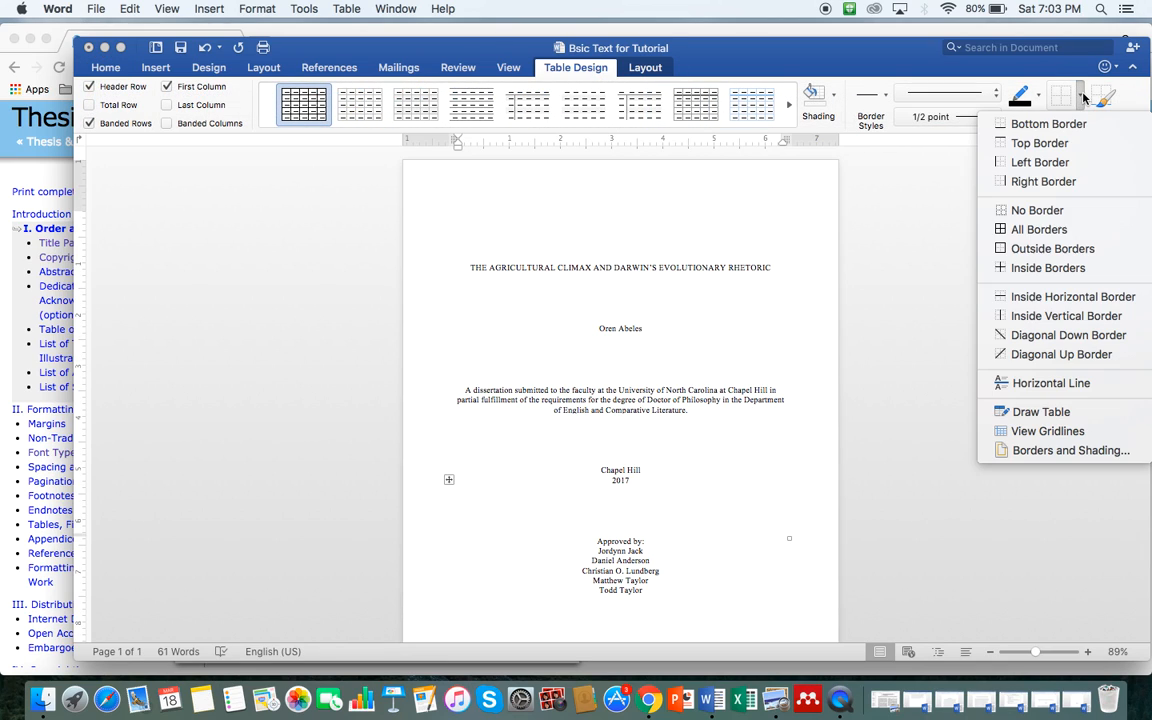
click(1025, 229)
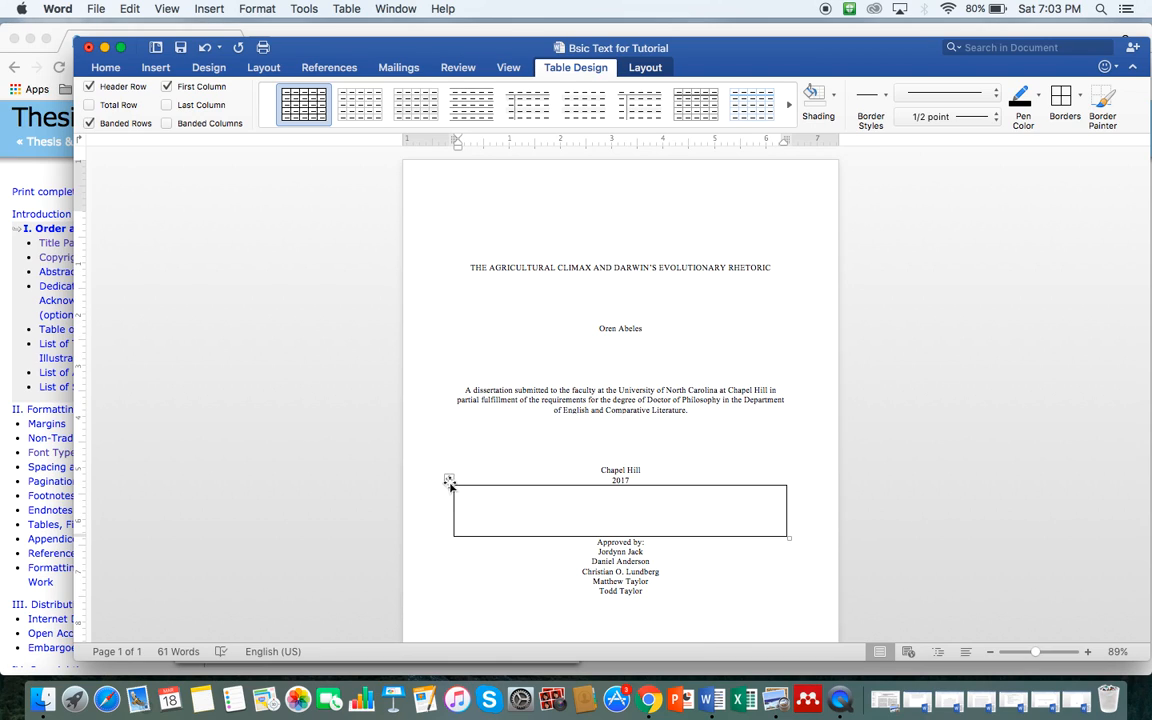
Step: Try moving and resizing the box below 2017, undoing both changes
mouse_move(448, 479)
mouse_down()
mouse_move(488, 386)
mouse_move(419, 393)
mouse_move(450, 478)
mouse_up()
key(super+z)
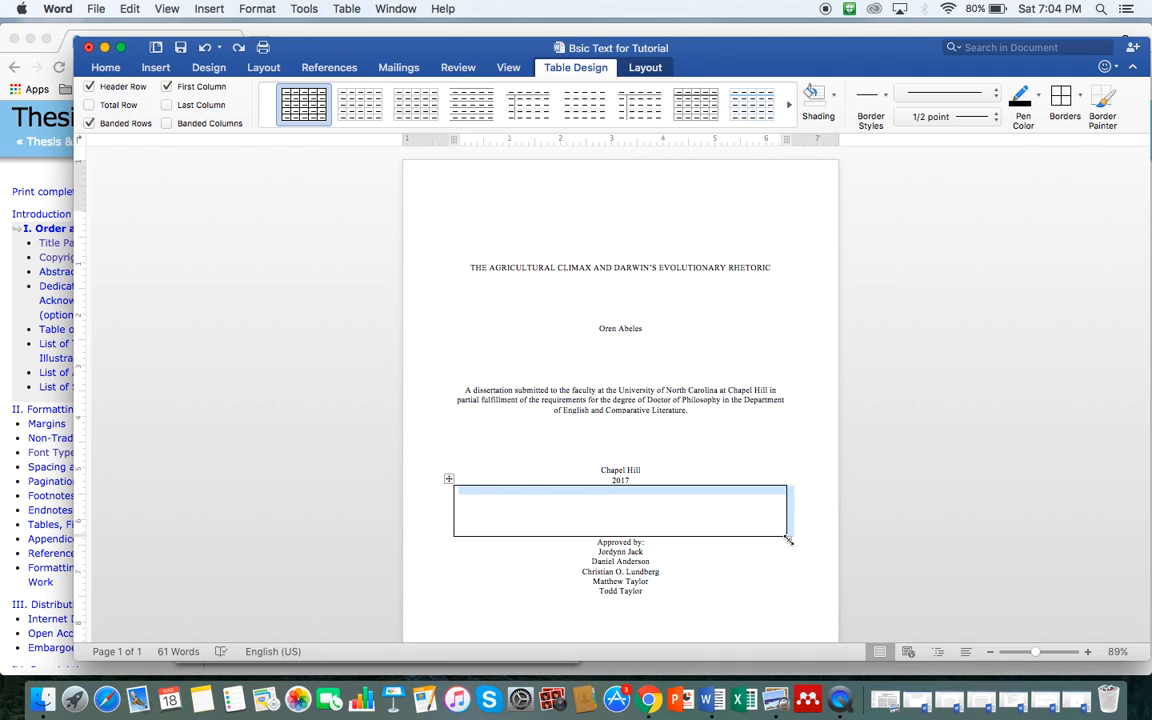
mouse_move(789, 540)
mouse_down()
mouse_move(815, 563)
mouse_move(796, 547)
mouse_up()
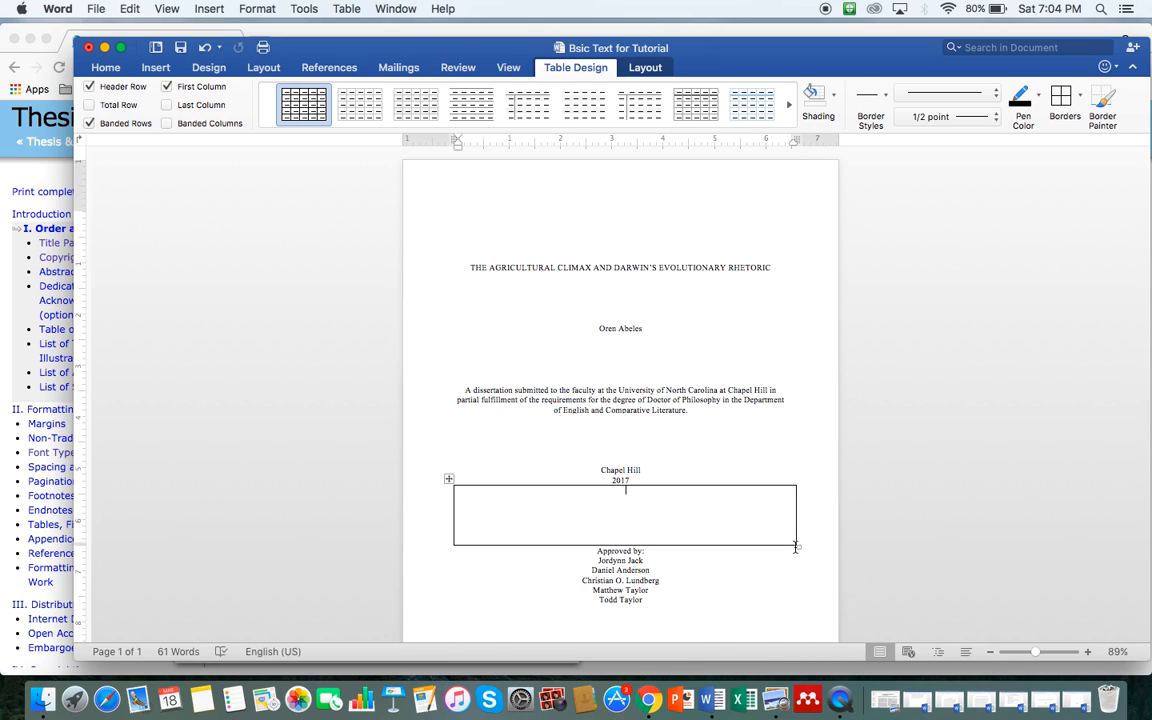
key(super+z)
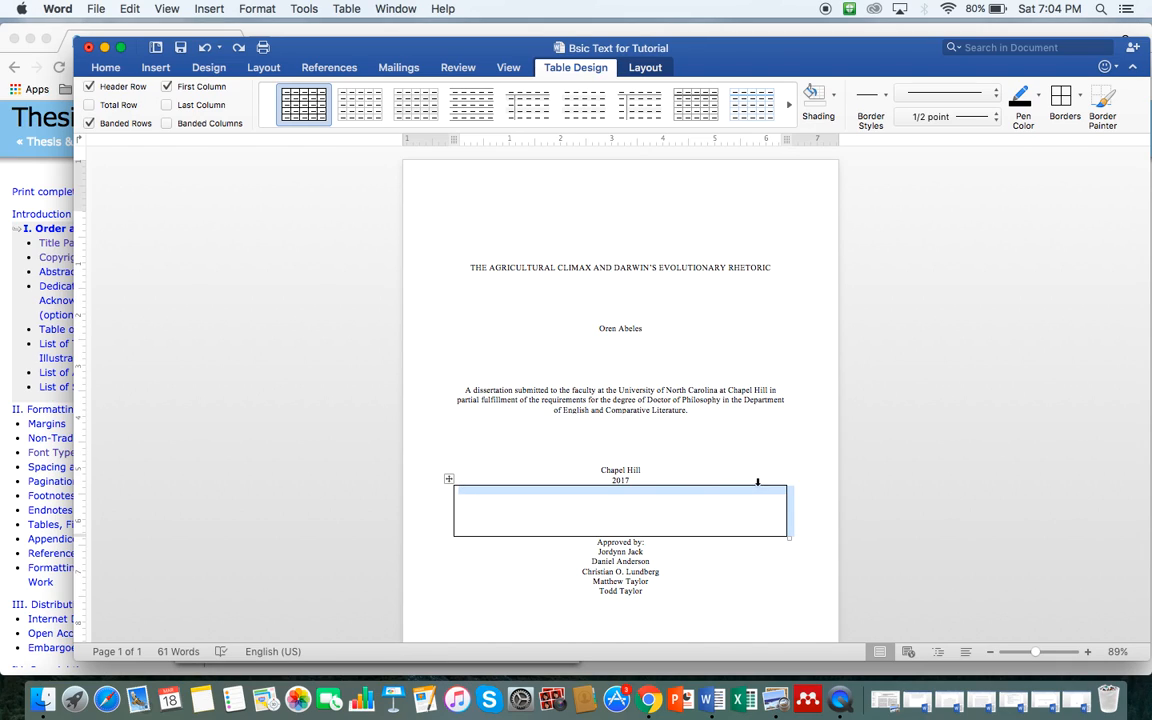
Step: Set the box below 2017 back to No Border and bring Chrome's guide forward
click(1080, 98)
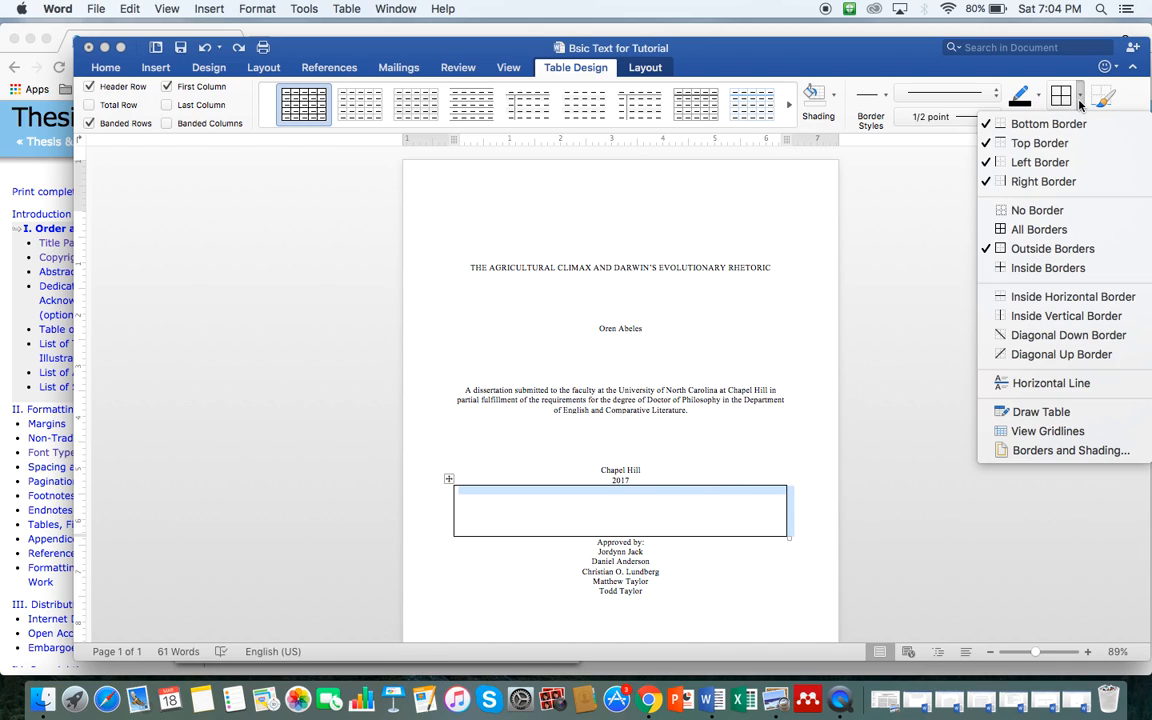
click(1031, 212)
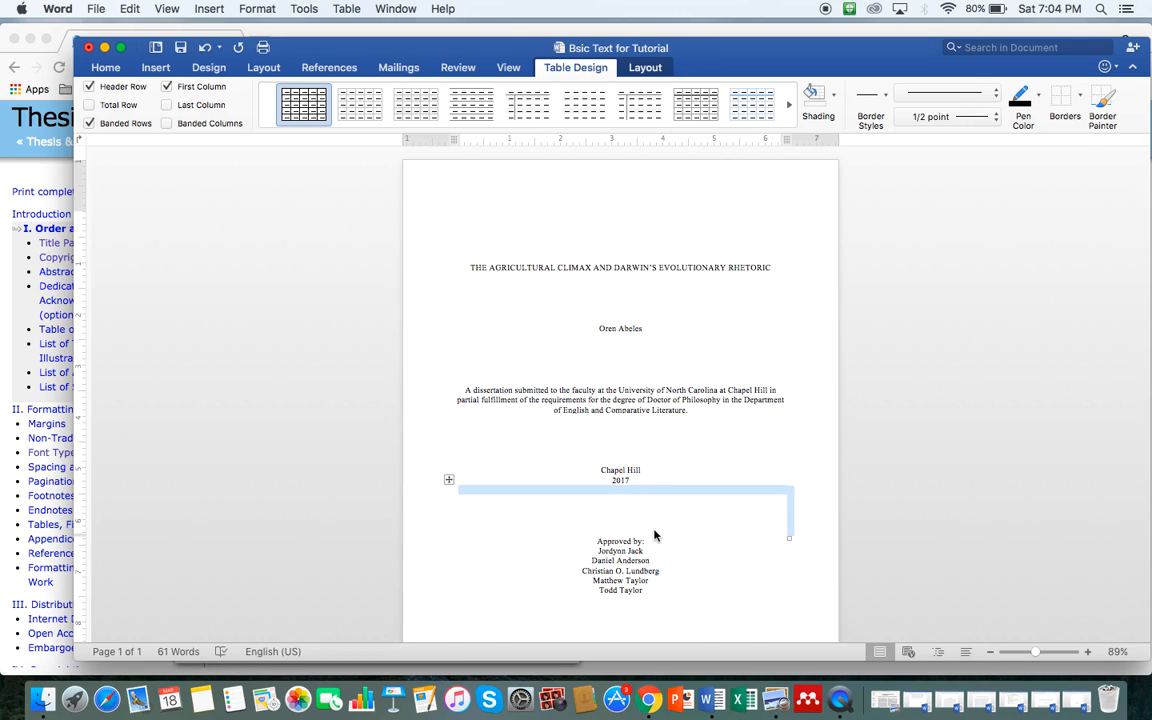
key(ctrl+Up)
click(438, 532)
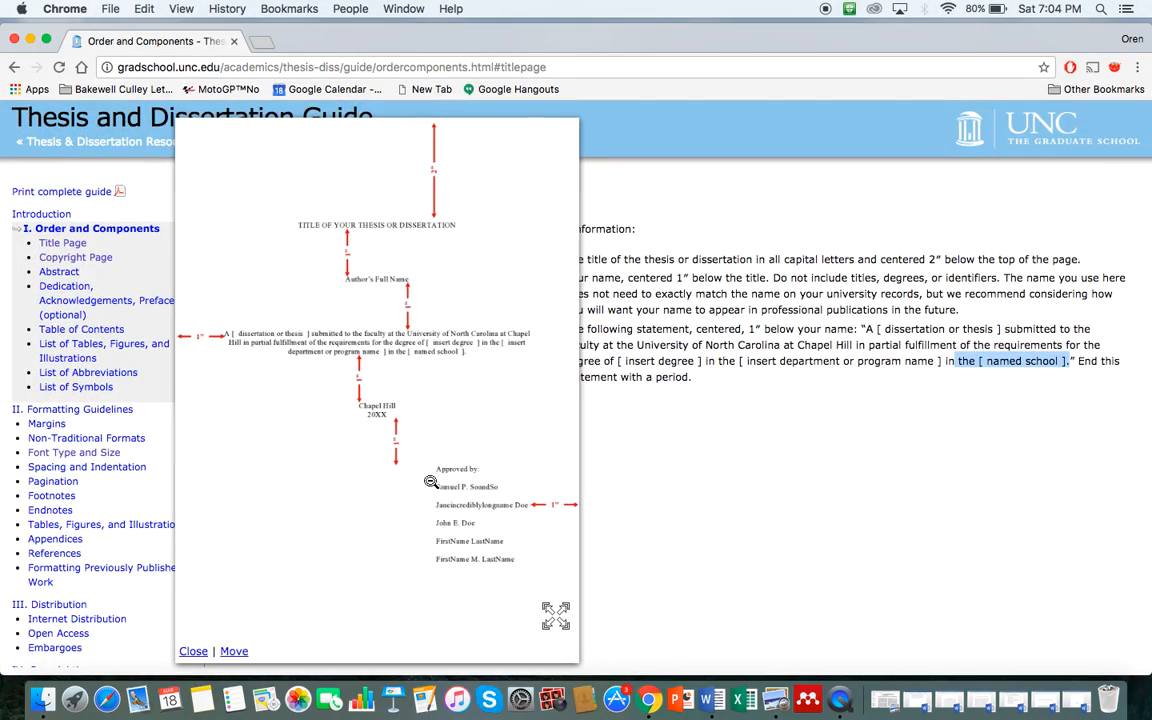
Step: Zoom the Word title page to about 231% and compare it with Chrome's sample
key(ctrl+Up)
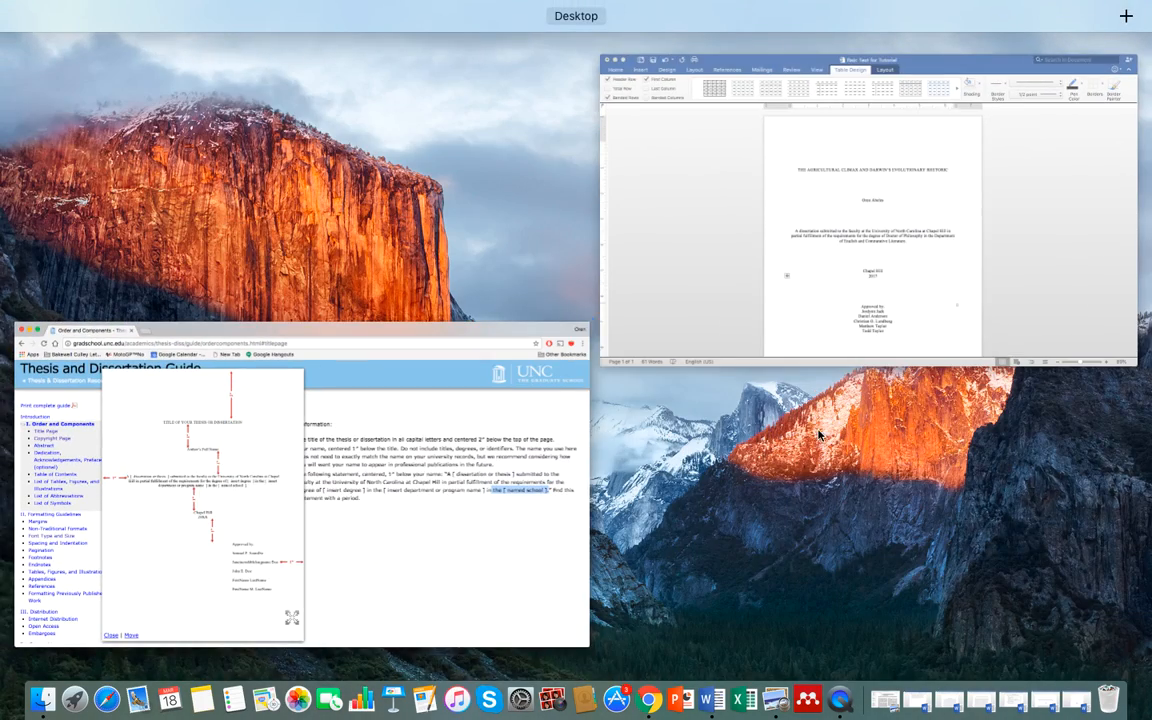
click(879, 321)
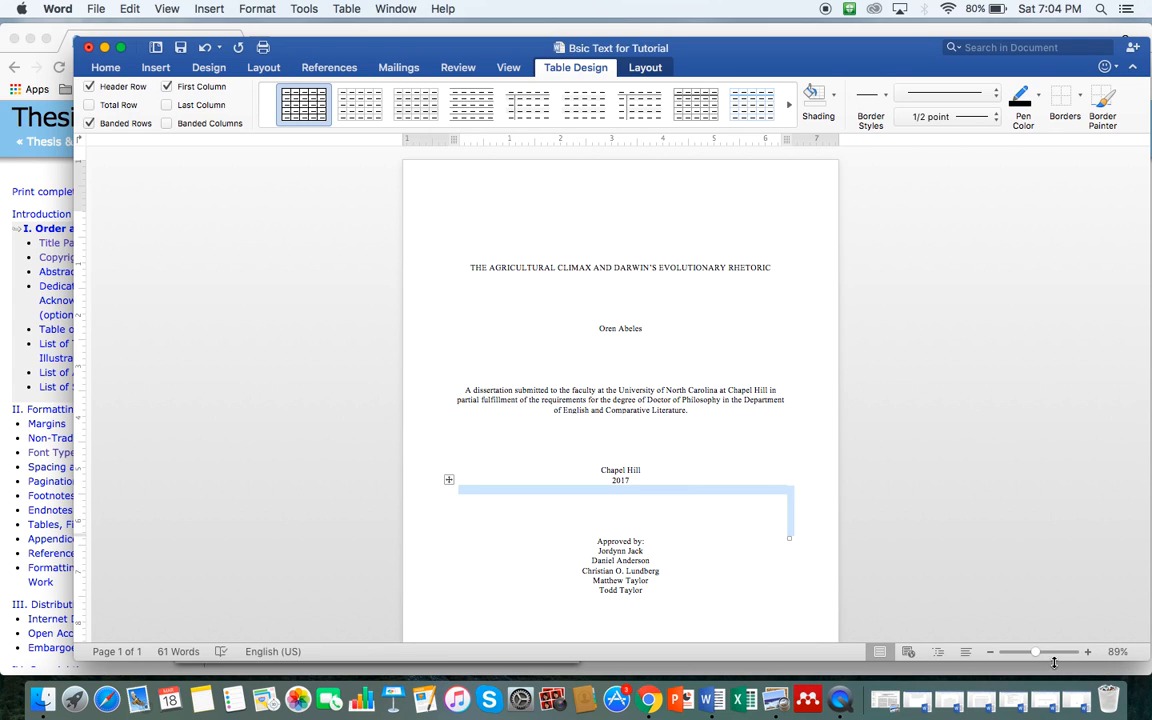
drag(1036, 652, 1051, 652)
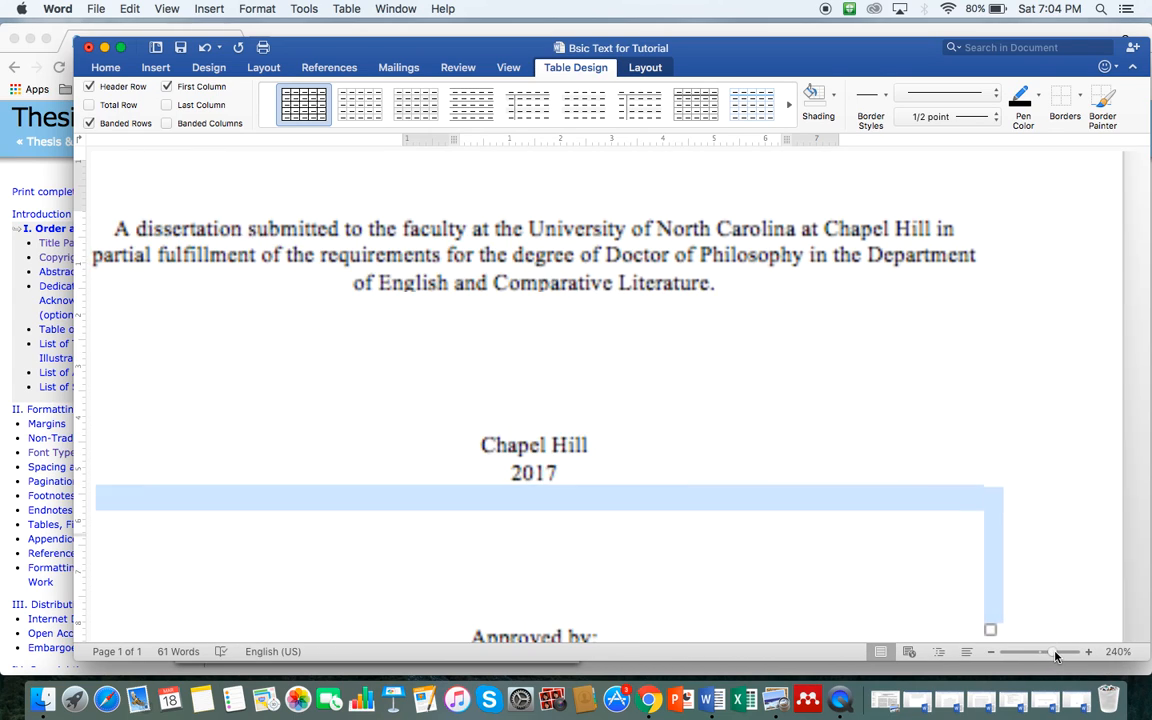
scroll(872, 545, down, 5)
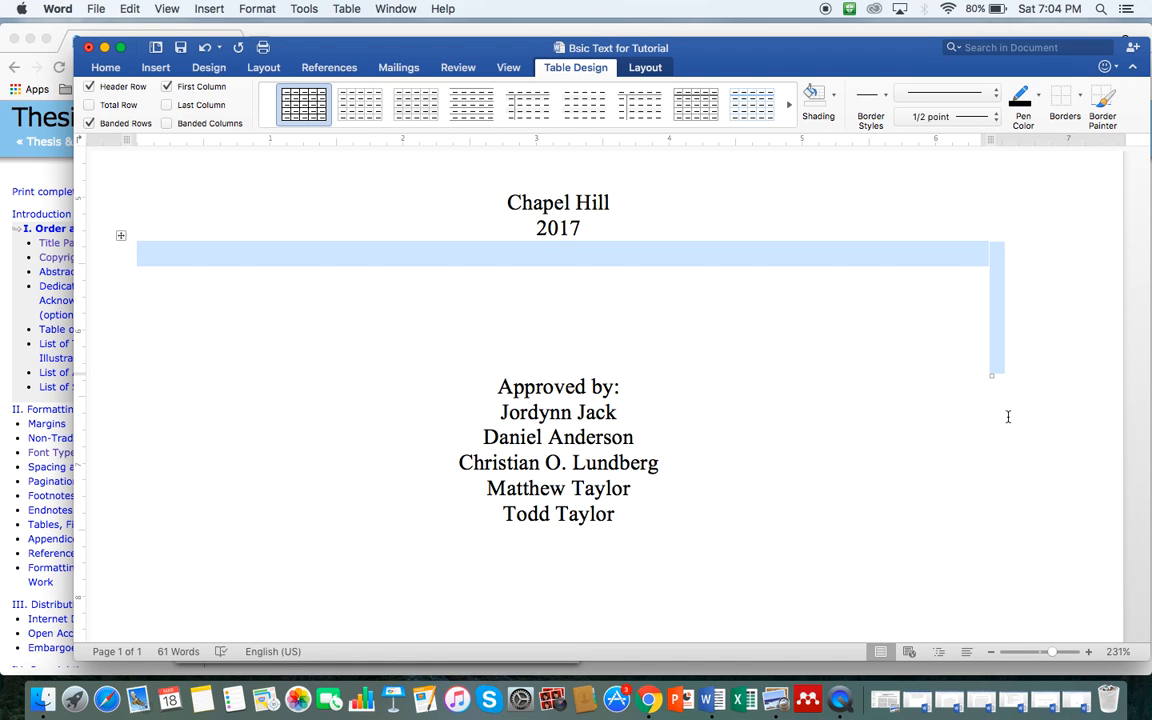
key(ctrl+Up)
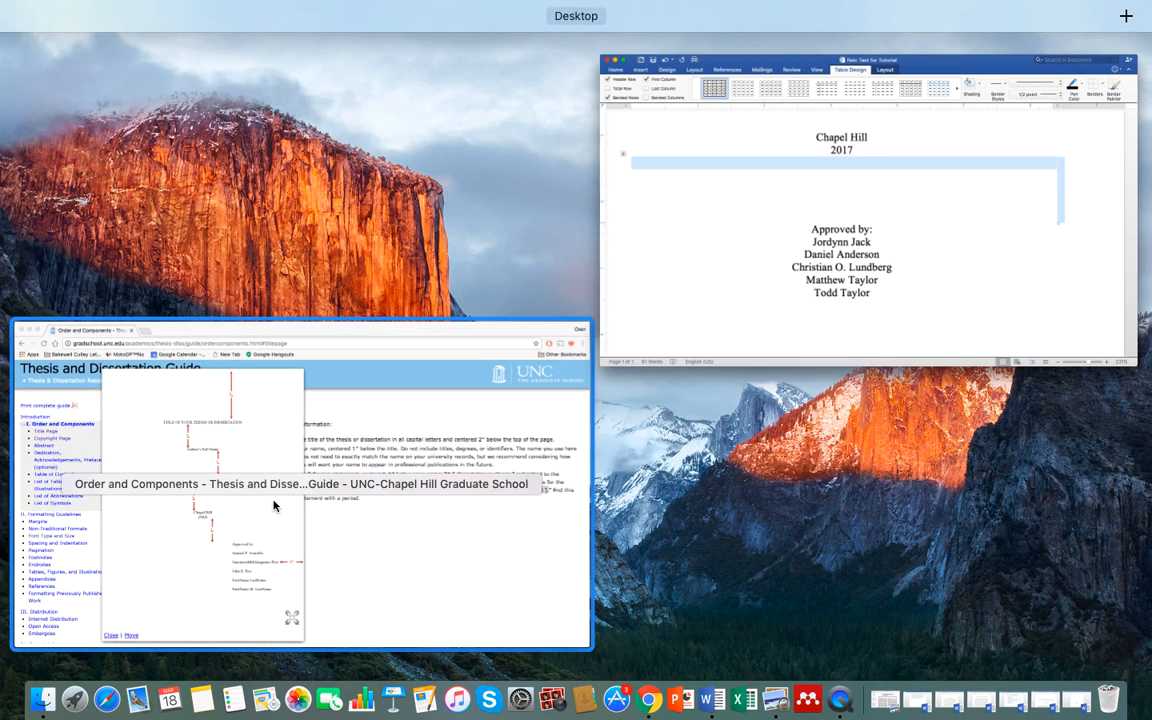
click(275, 507)
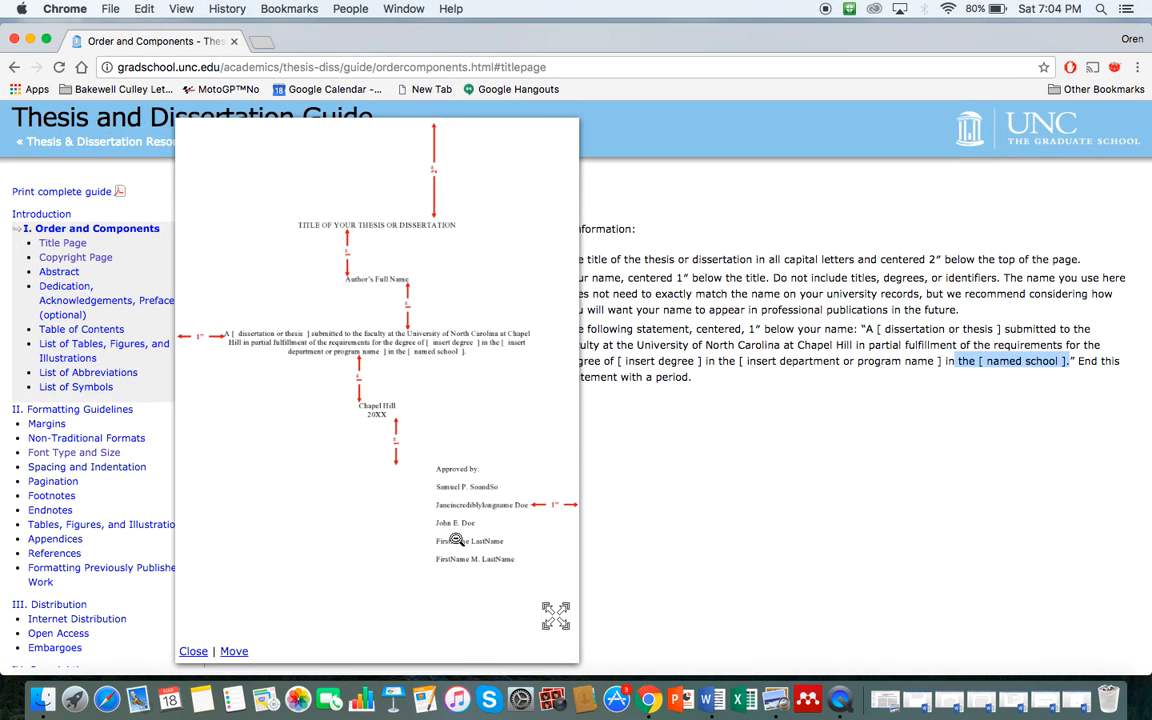
key(ctrl+Up)
click(712, 310)
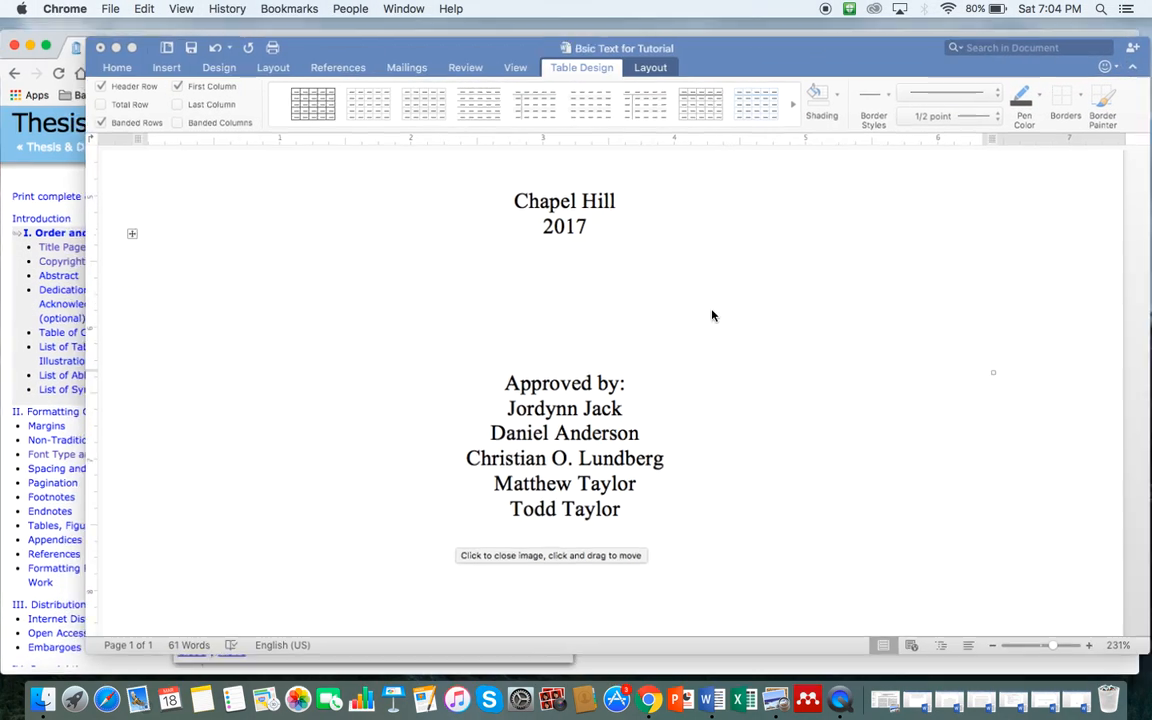
Step: Set 2.0 line spacing on 'Approved by:' and the approver names, then switch to Chrome
drag(499, 381, 638, 504)
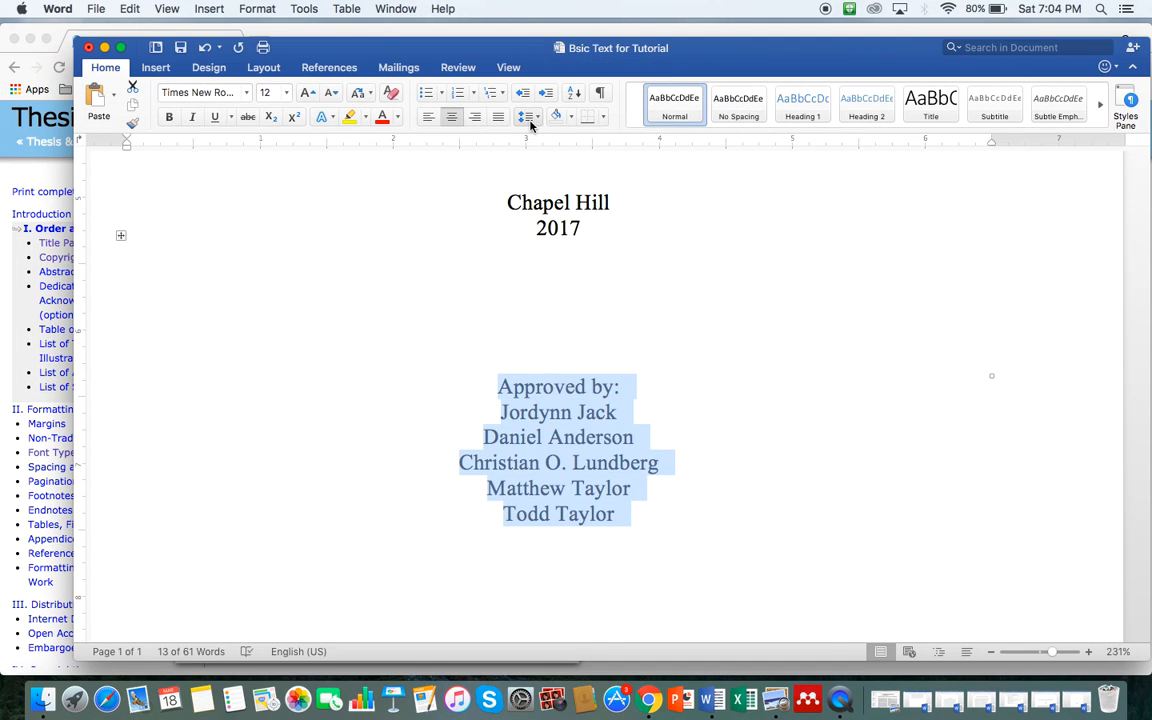
click(528, 118)
click(536, 198)
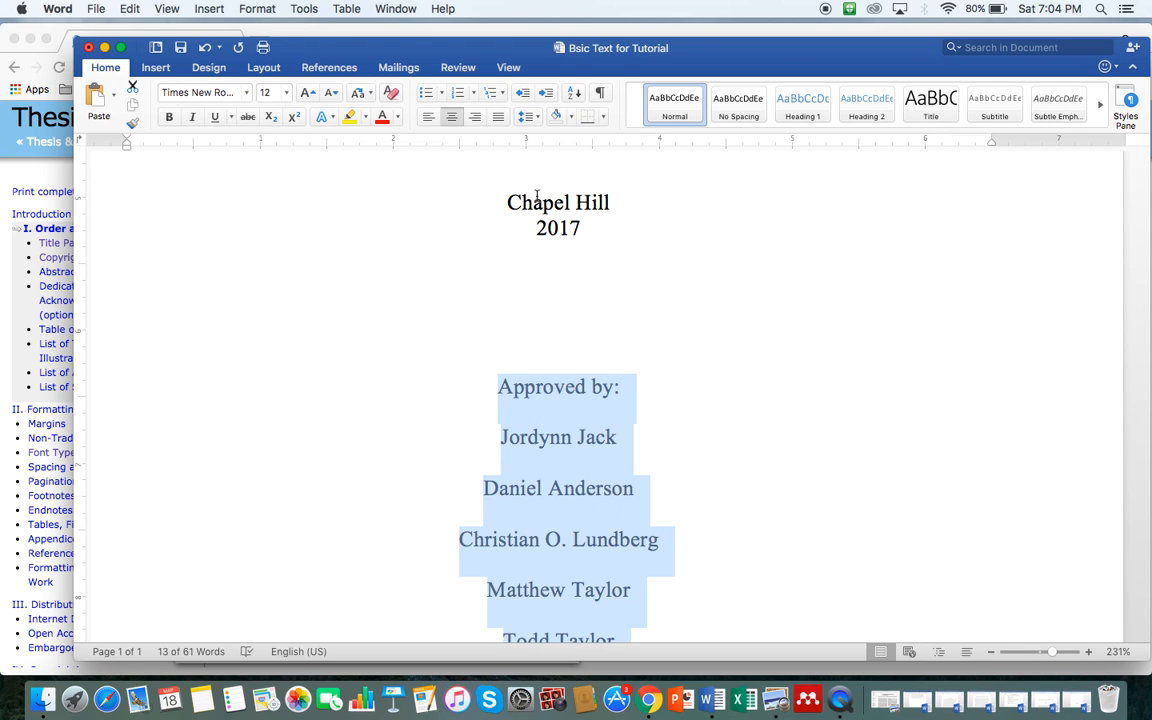
click(737, 468)
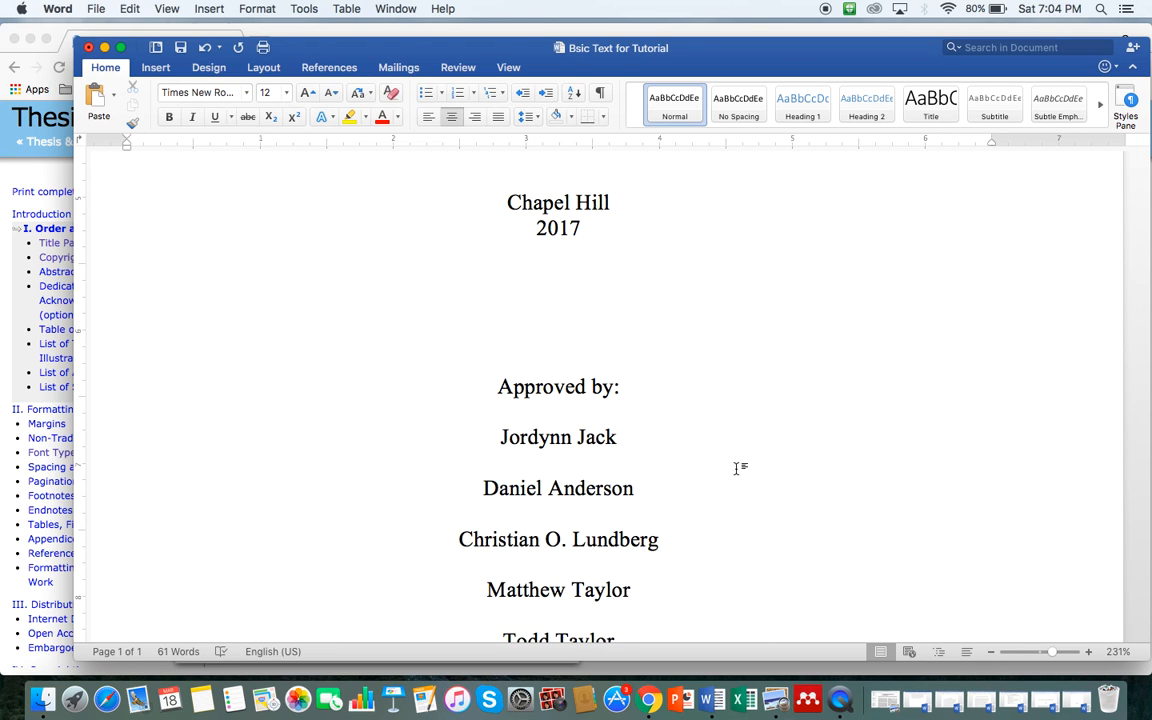
key(ctrl+Up)
click(581, 478)
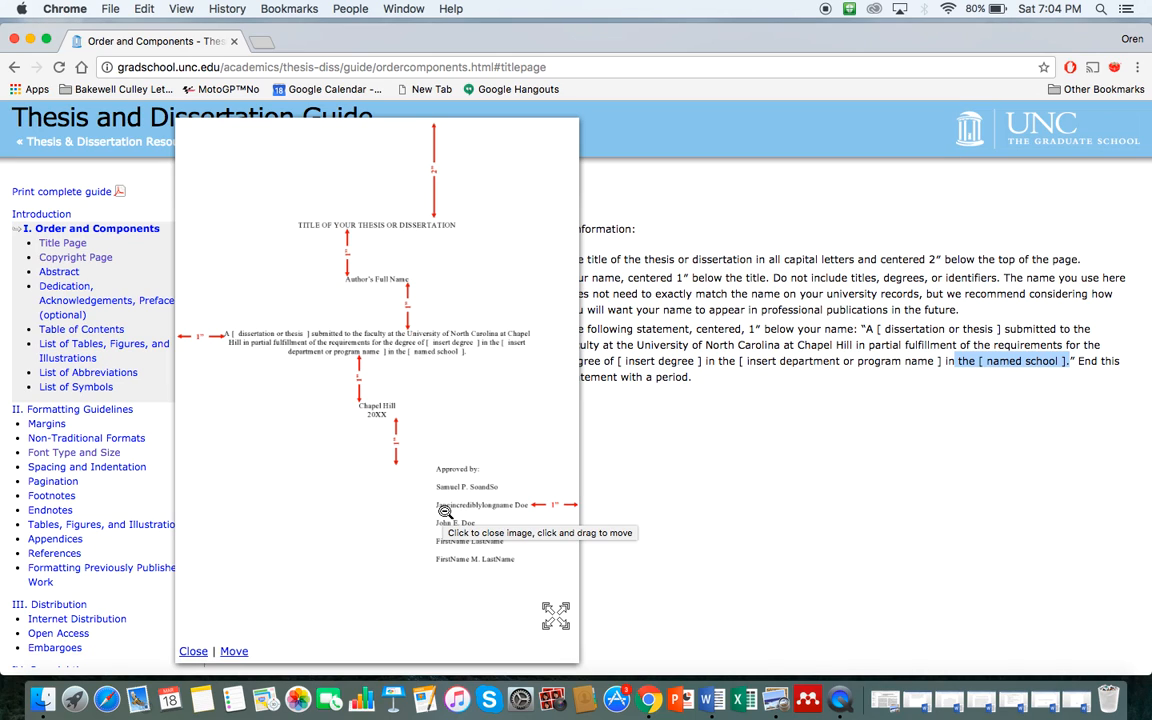
Step: Close and re-enlarge the guide's sample title page, then return to Word
click(441, 513)
click(445, 512)
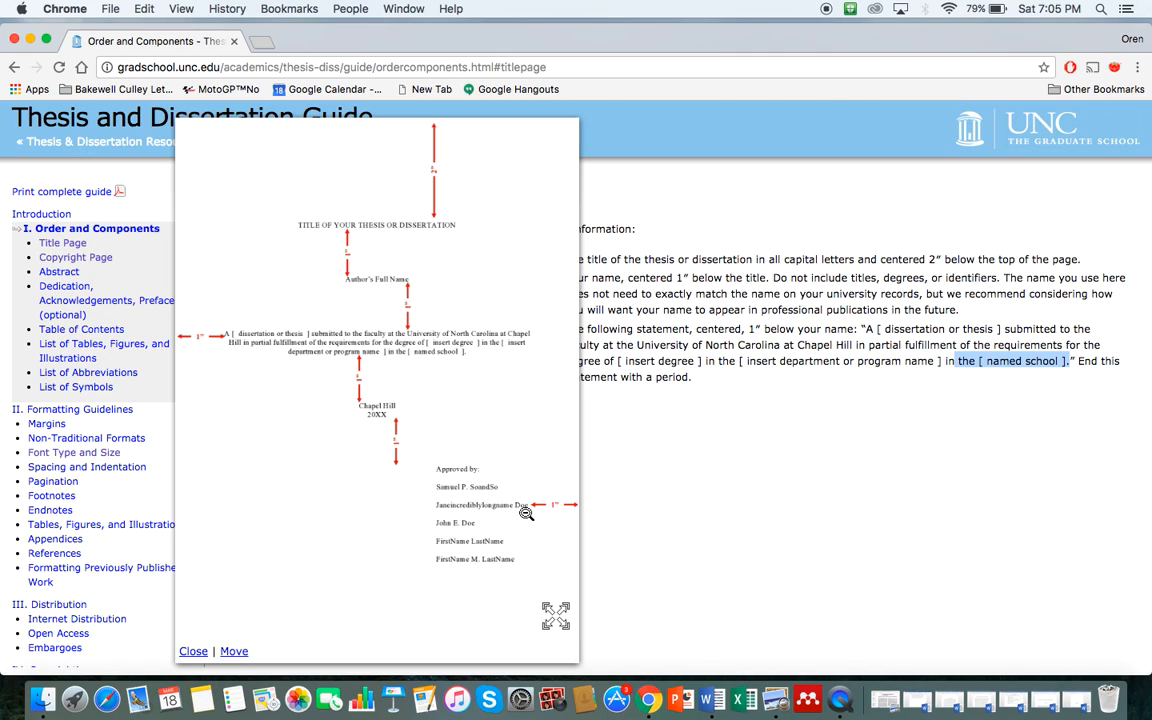
key(ctrl+Up)
click(1021, 260)
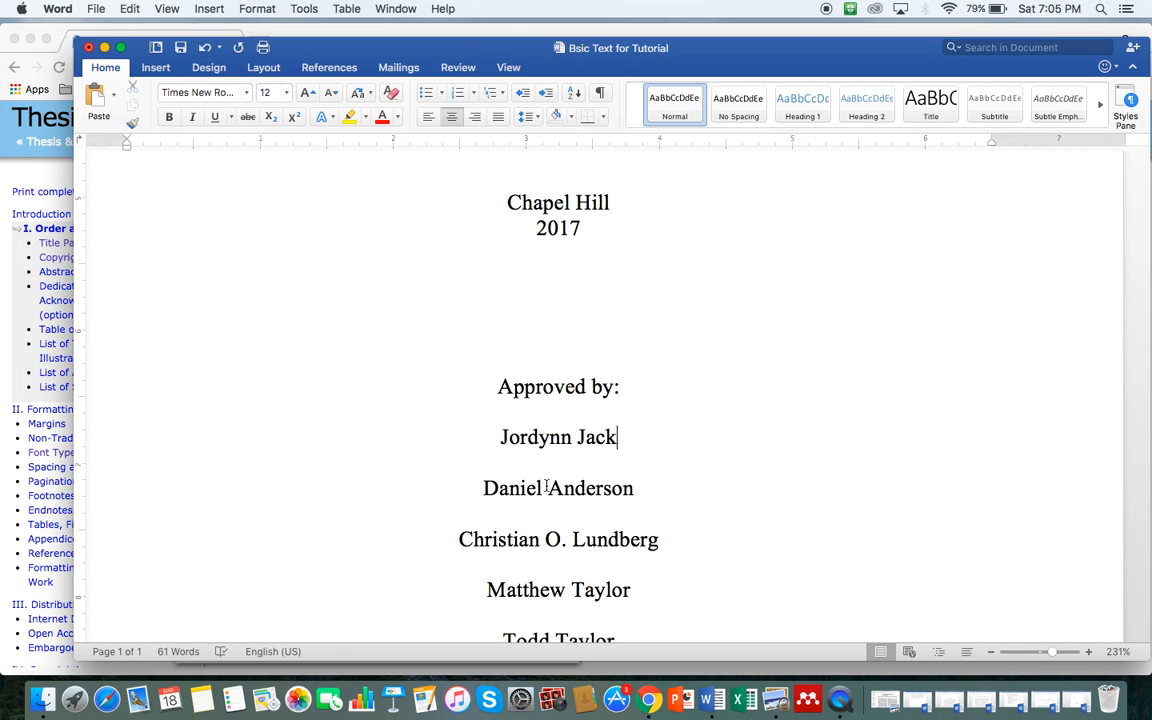
Step: Right-align the third approver's name on the title page
click(457, 539)
click(476, 117)
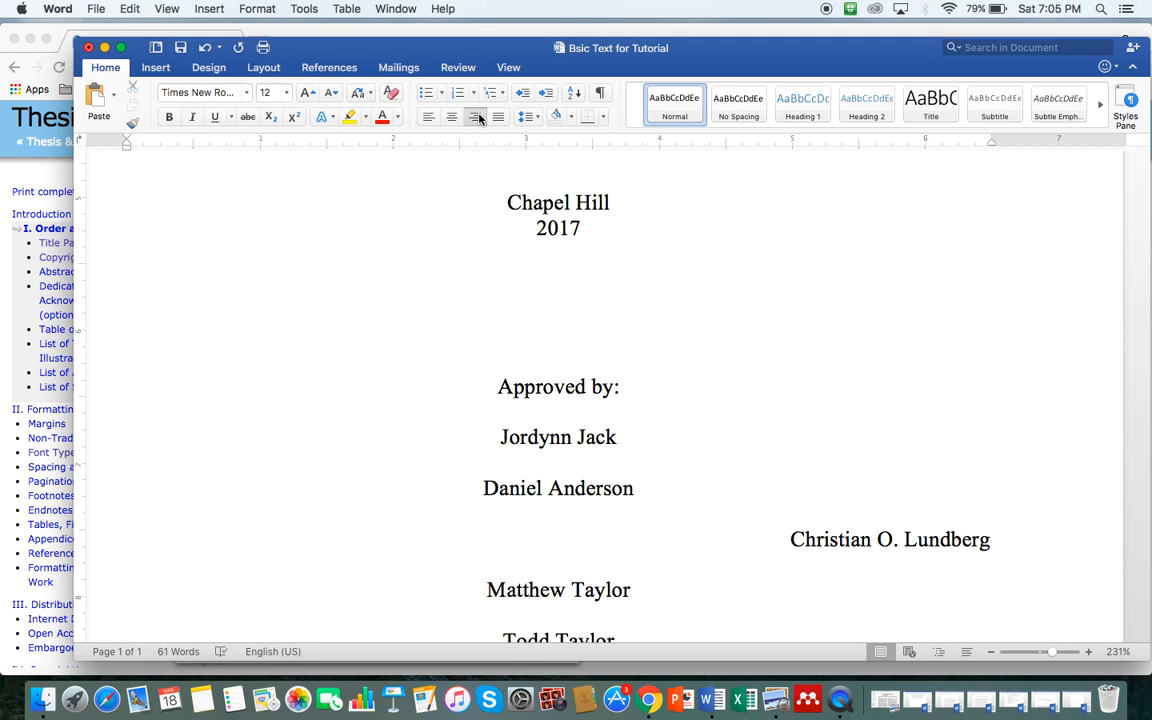
drag(990, 146, 990, 142)
Step: Indent the second approver's name with tabs until it starts in line with the third name
click(473, 495)
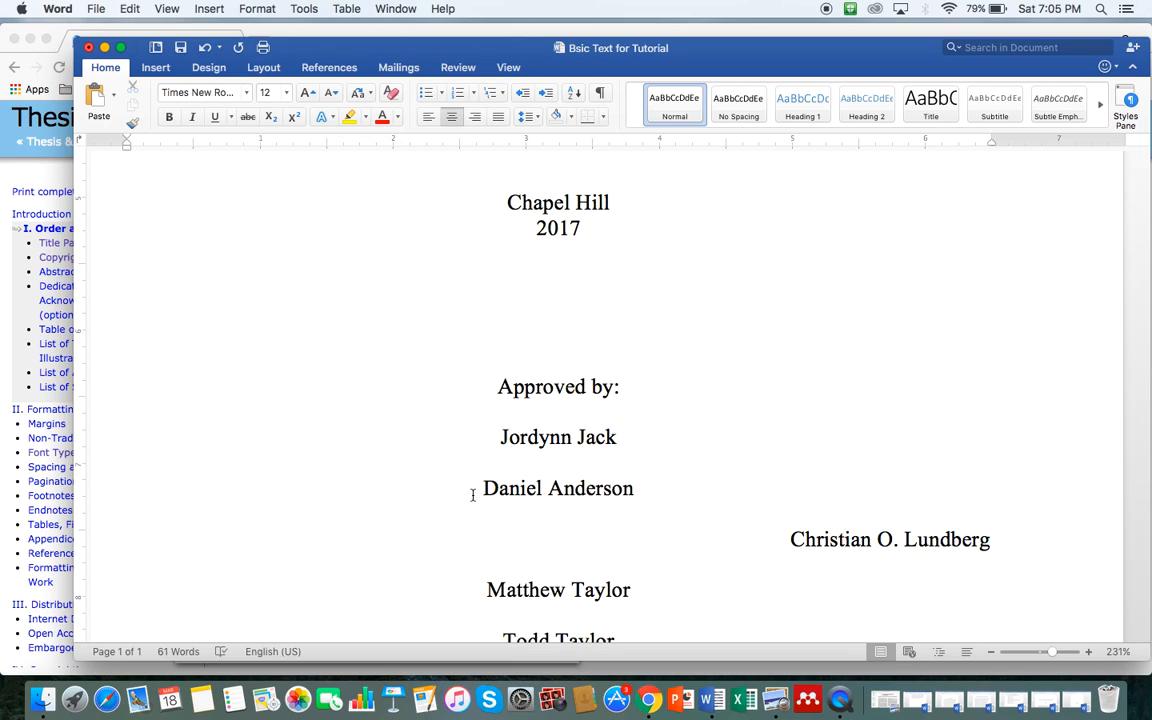
key(Tab)
key(Tab)
key(Tab)
key(Tab)
key(Tab)
key(Tab)
key(Tab)
key(Tab)
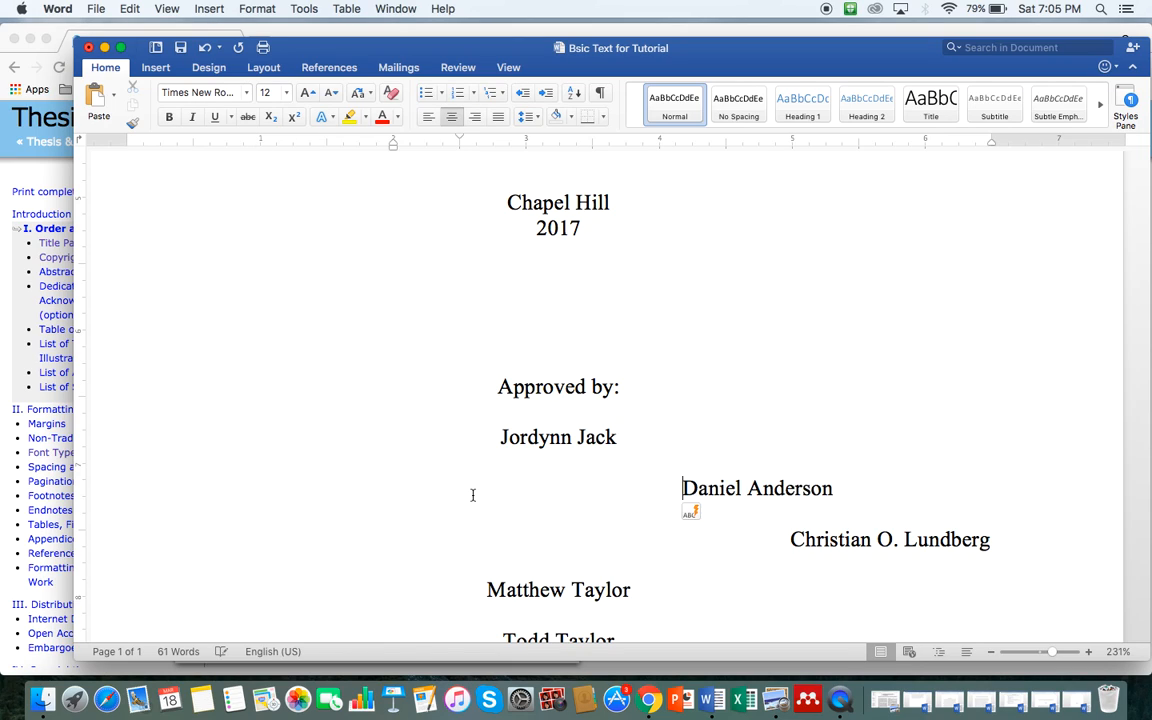
key(Tab)
key(Tab)
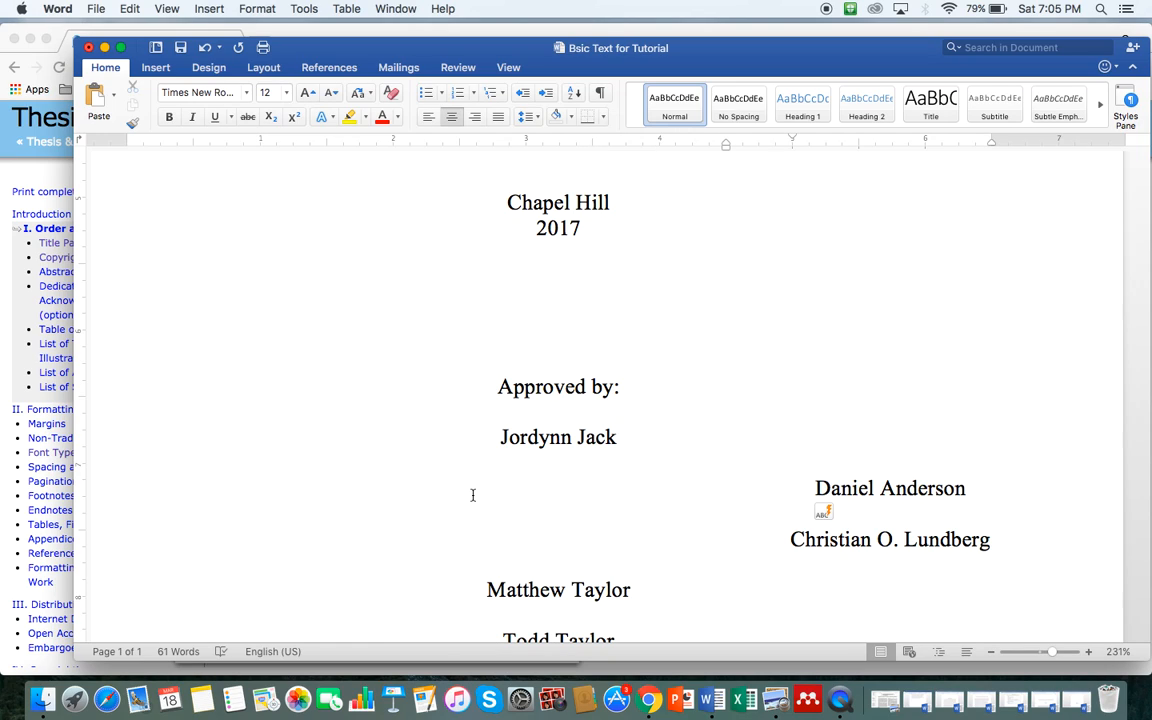
key(super+l)
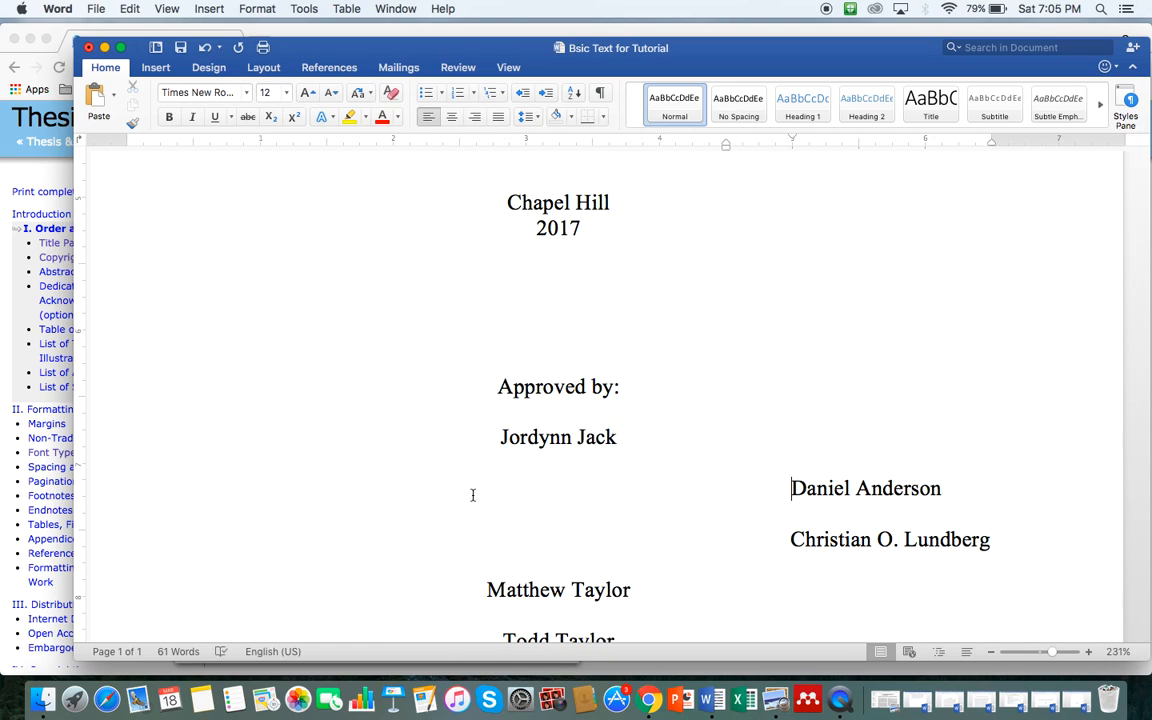
key(BackSpace)
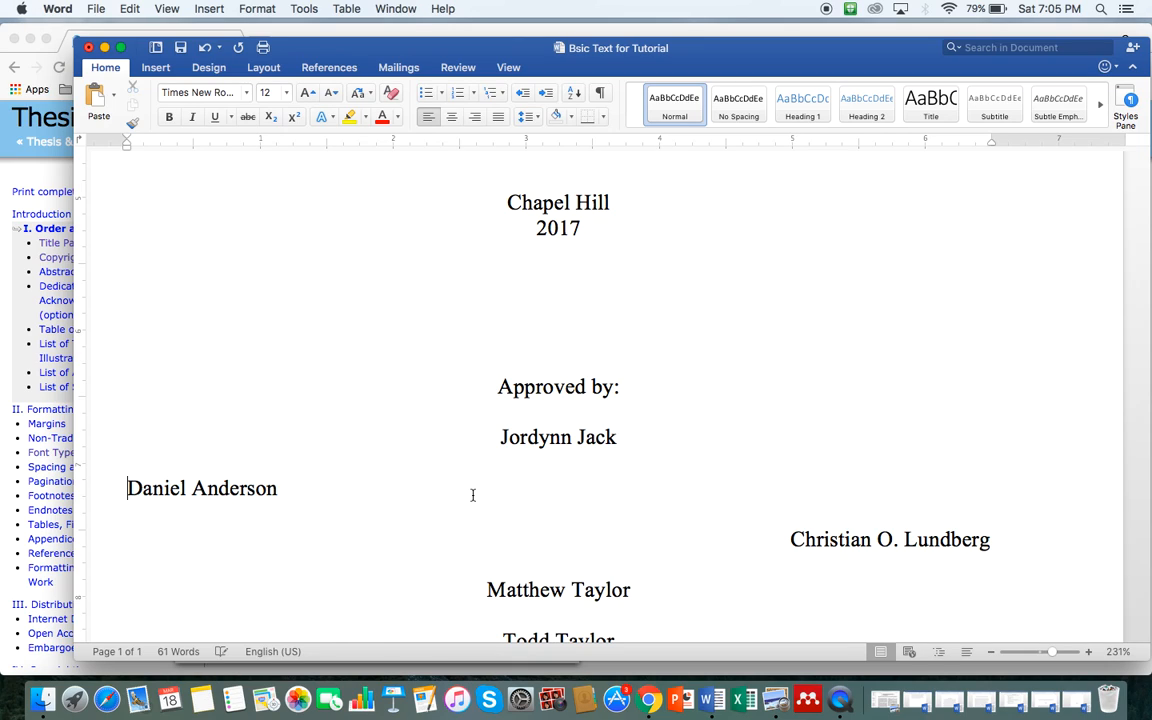
key(Tab)
key(Tab)
key(Tab)
key(Tab)
key(Tab)
key(Tab)
key(Tab)
key(Tab)
key(Tab)
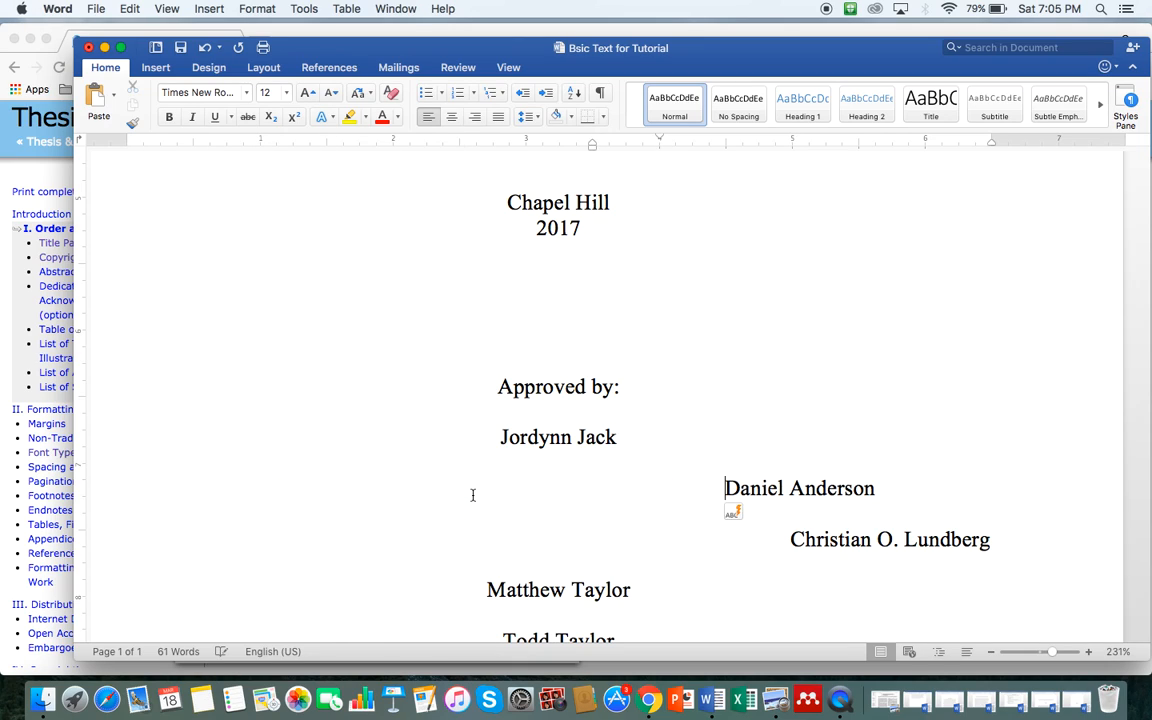
key(Tab)
key(Tab)
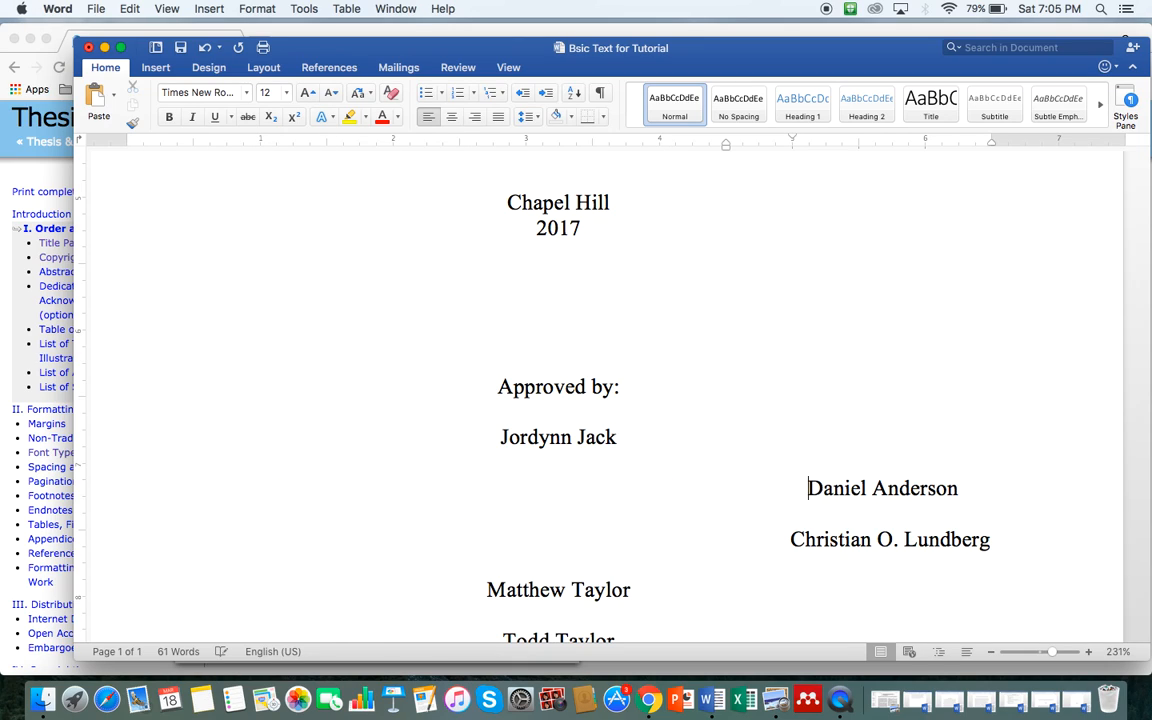
key(BackSpace)
key(BackSpace)
key(Tab)
key(Tab)
key(Tab)
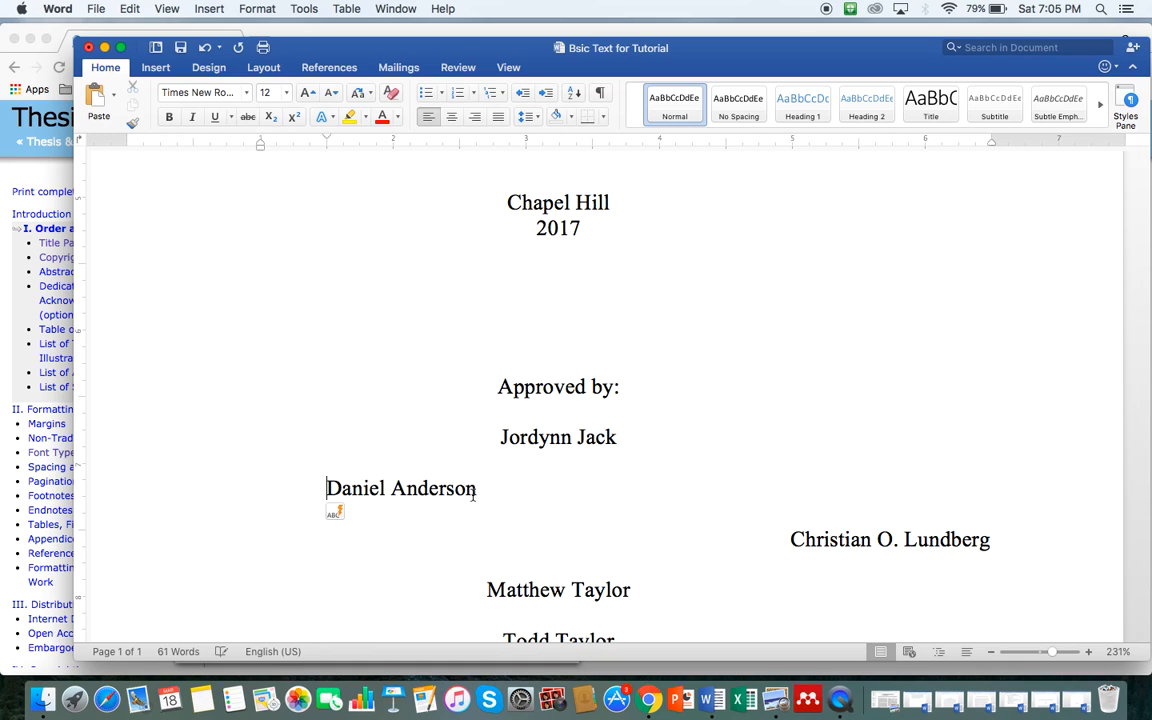
key(Tab)
key(Tab)
key(Tab)
key(Tab)
key(Tab)
key(Tab)
key(Tab)
key(BackSpace)
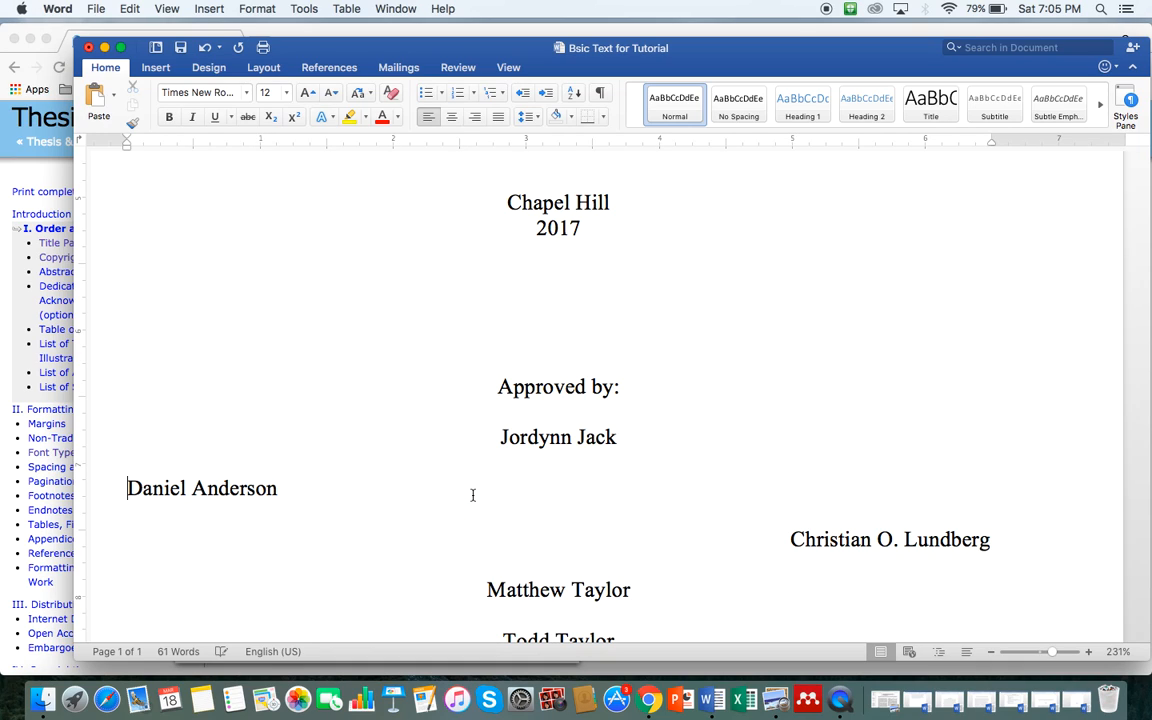
key(Tab)
key(Tab)
key(Tab)
key(Tab)
key(Tab)
key(Tab)
key(Tab)
key(Tab)
key(Tab)
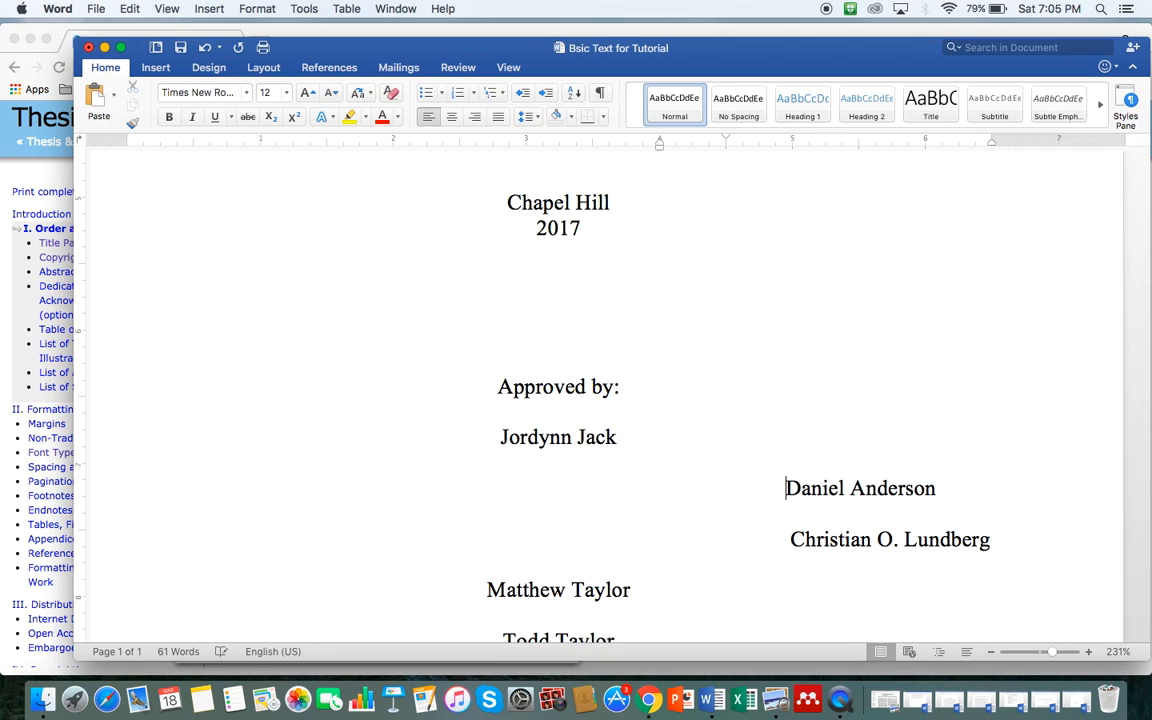
key(BackSpace)
key(BackSpace)
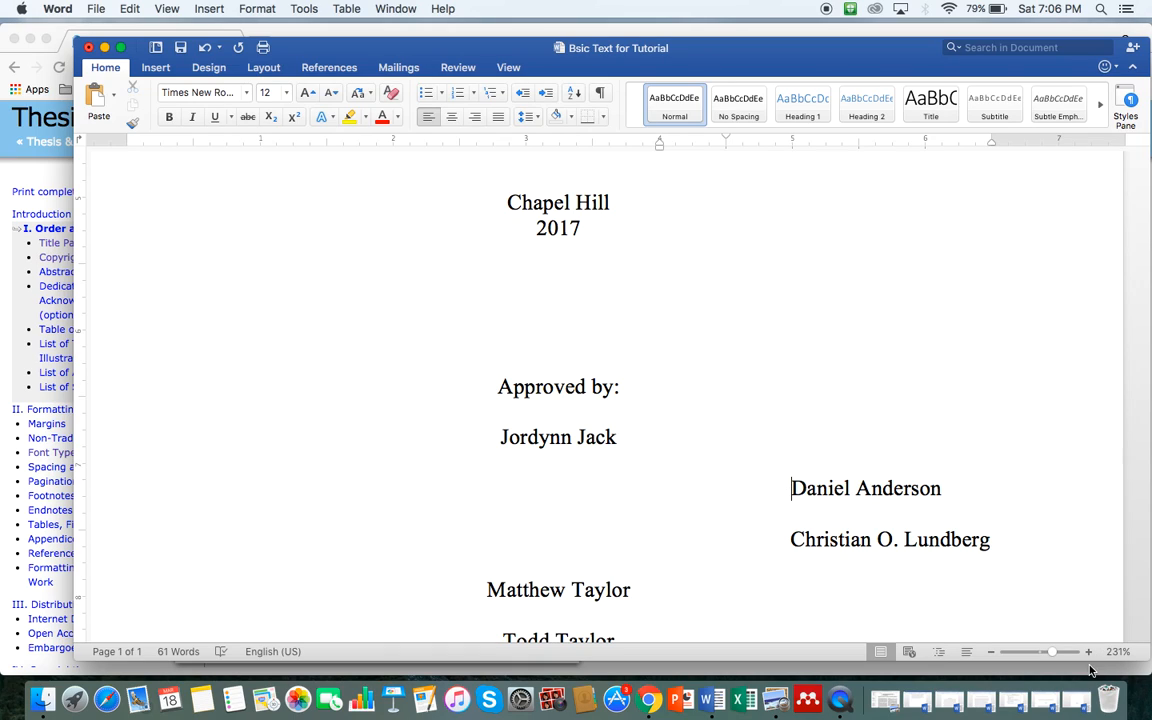
Step: Add a ruler tab stop near 5" and tab the first approver's name to it, left-aligned
drag(1062, 655, 1069, 654)
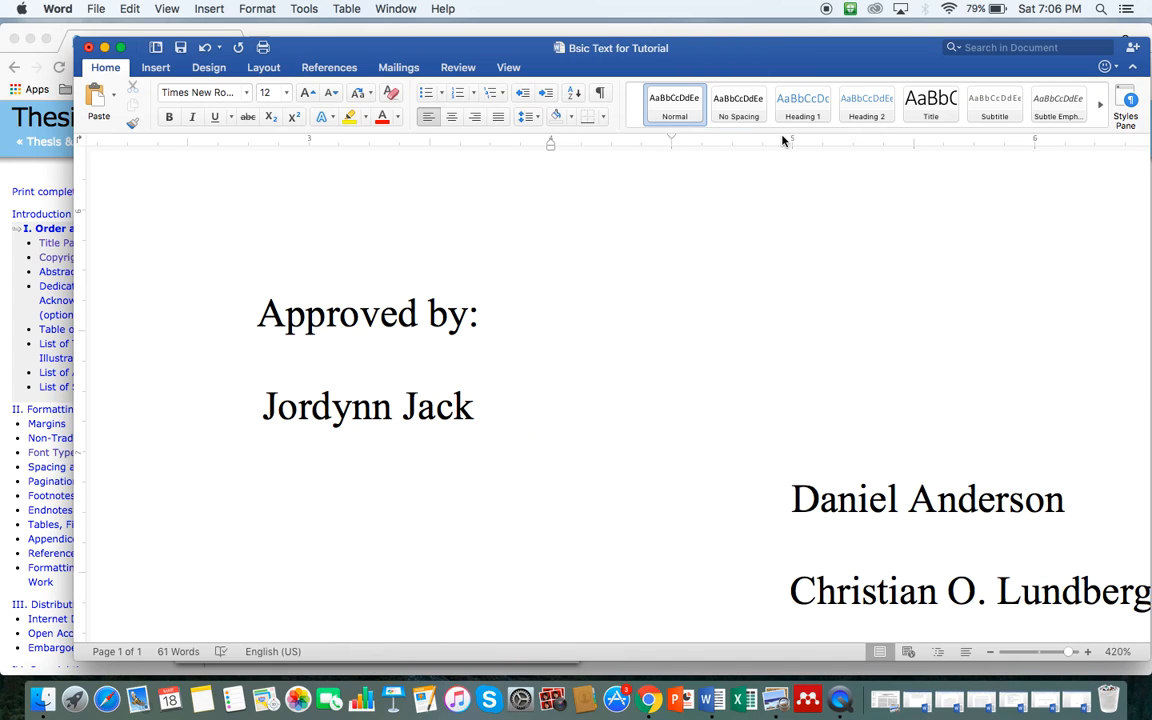
drag(780, 143, 798, 144)
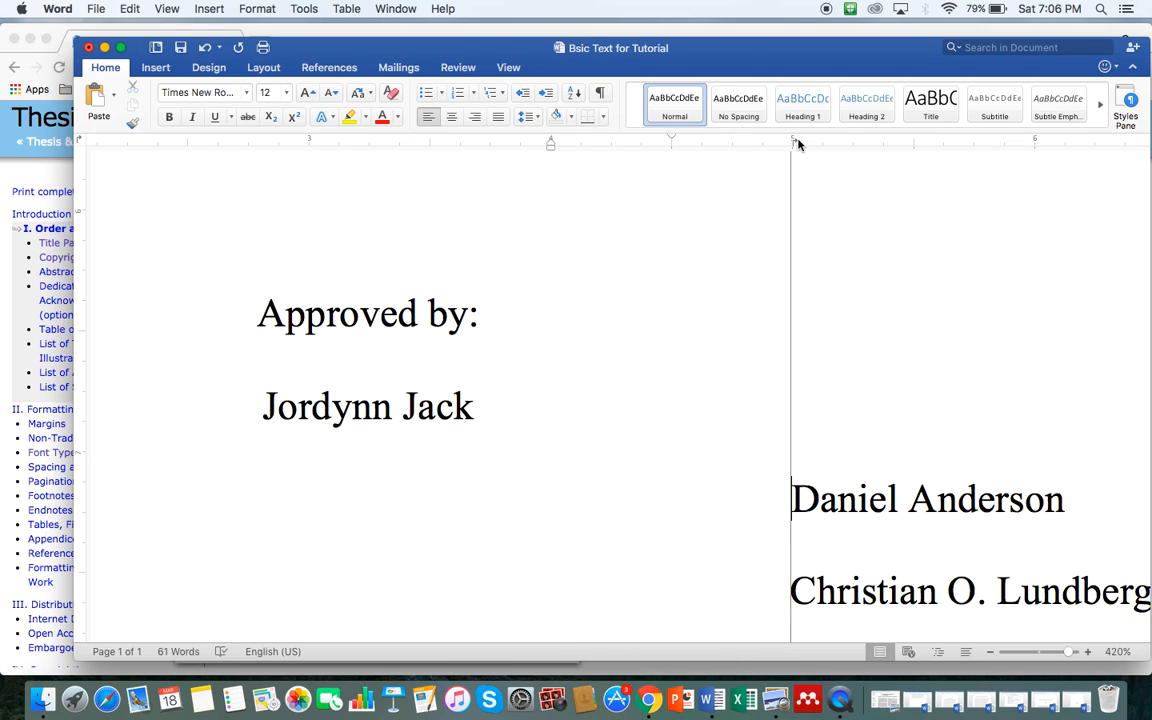
click(246, 408)
key(Tab)
key(Tab)
key(Tab)
key(Tab)
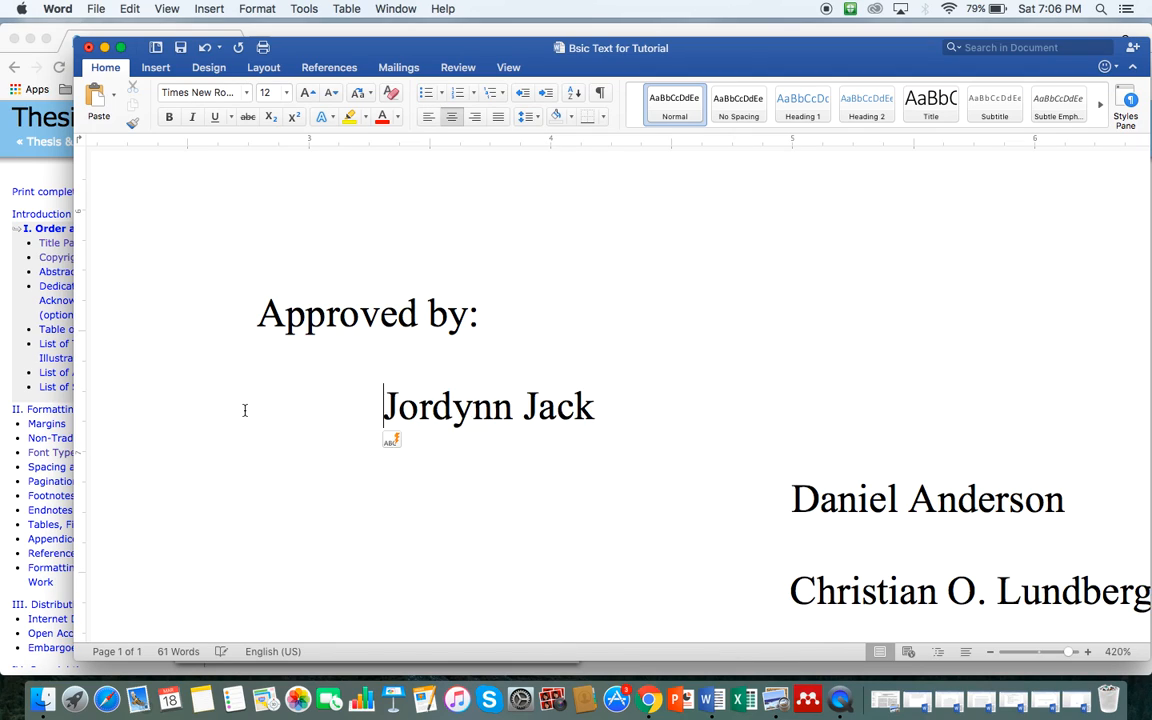
key(Tab)
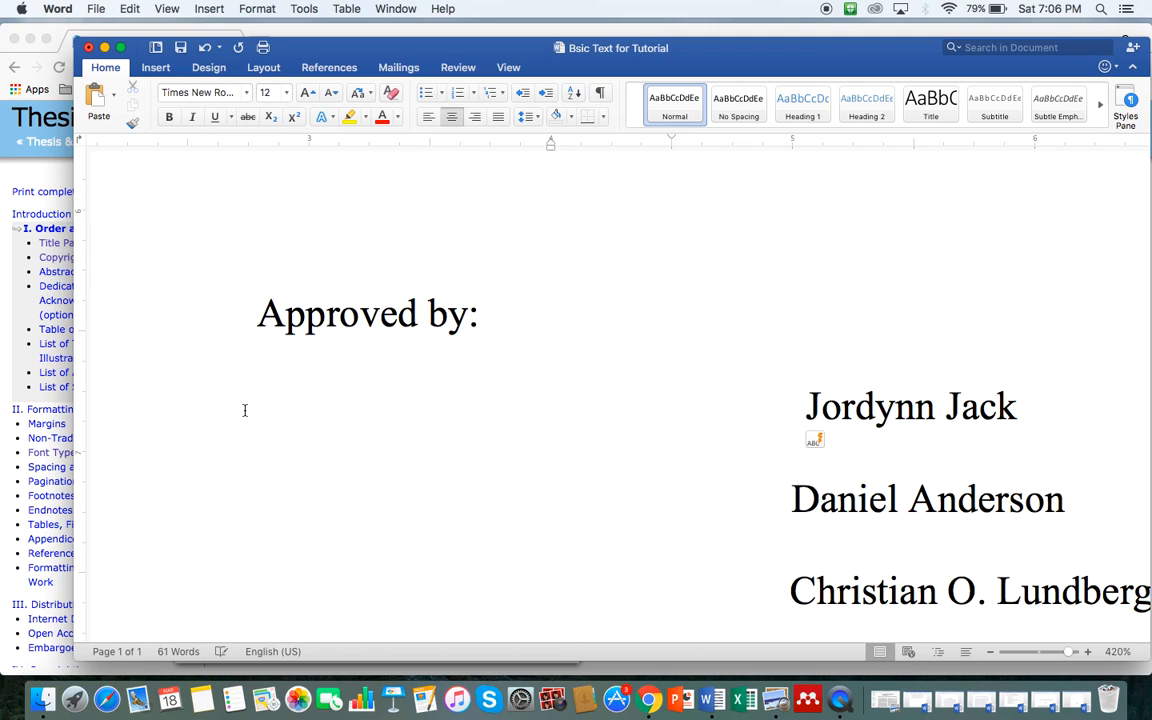
key(super+l)
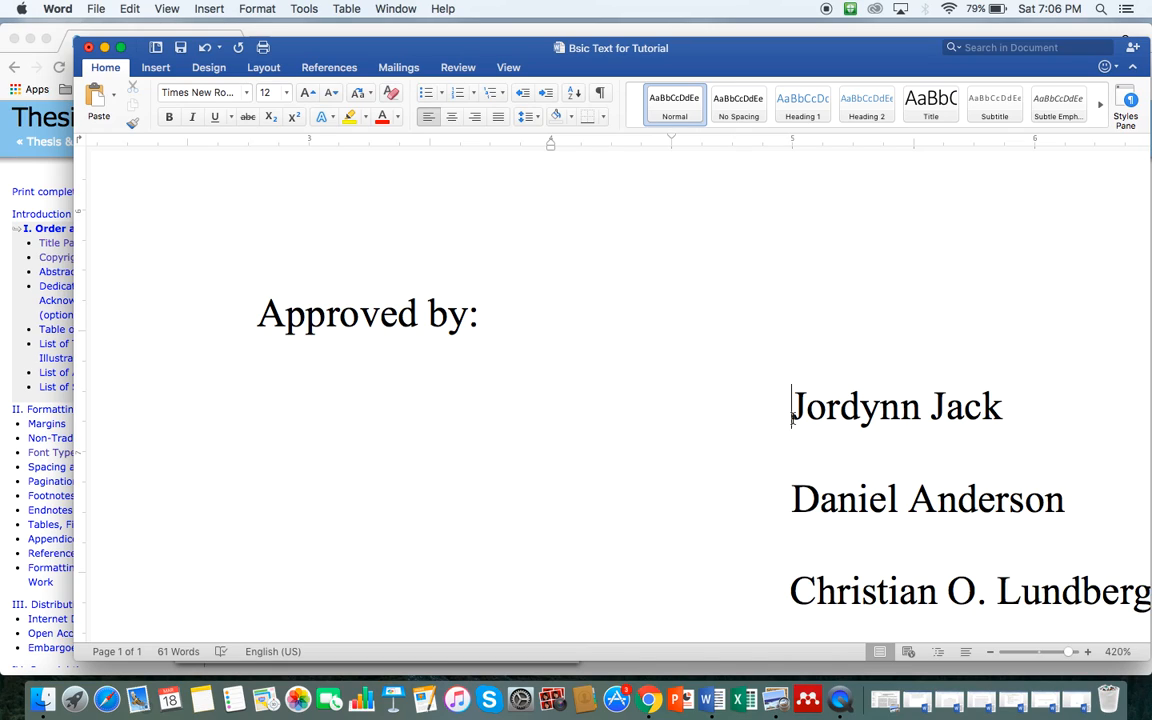
Step: Place a tab stop at the names' left edge and tab 'Approved by:' to that indent
click(786, 145)
drag(786, 145, 796, 145)
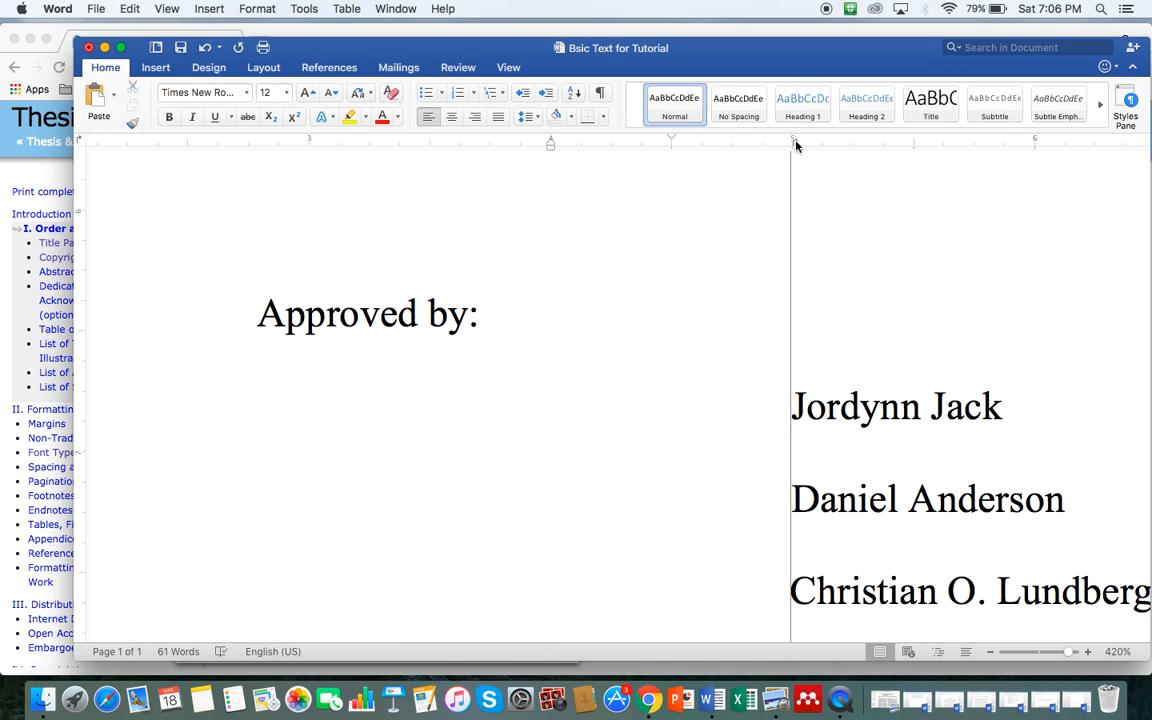
drag(796, 145, 796, 145)
click(257, 313)
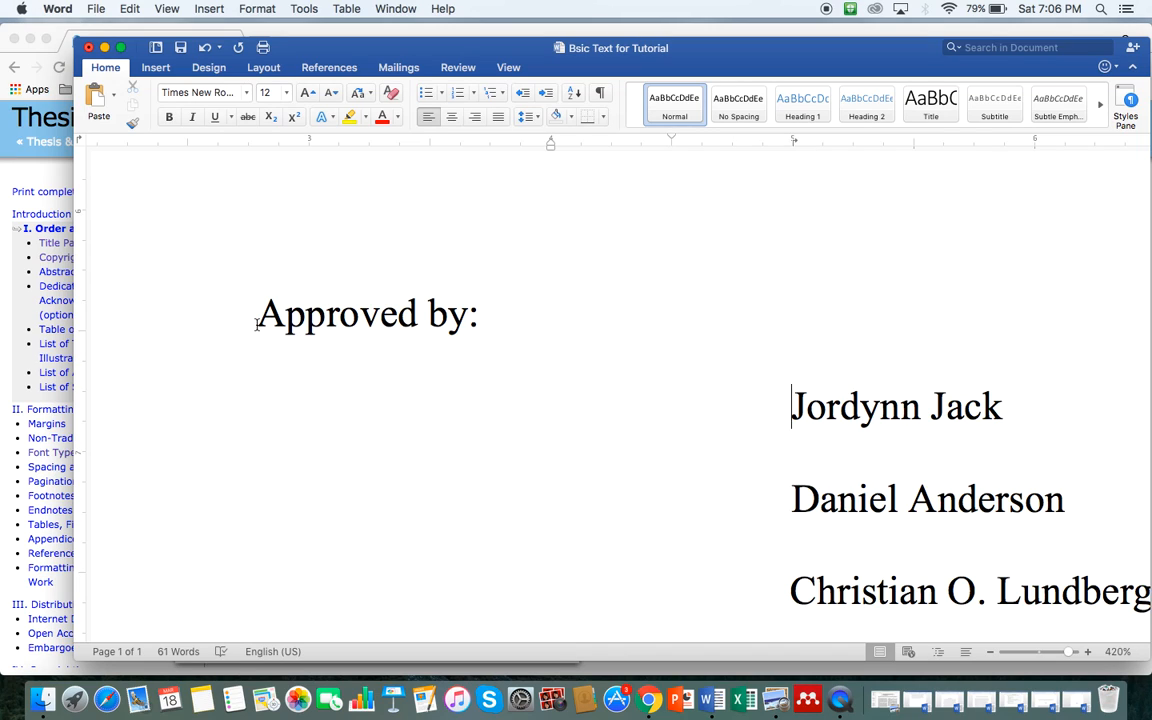
key(Tab)
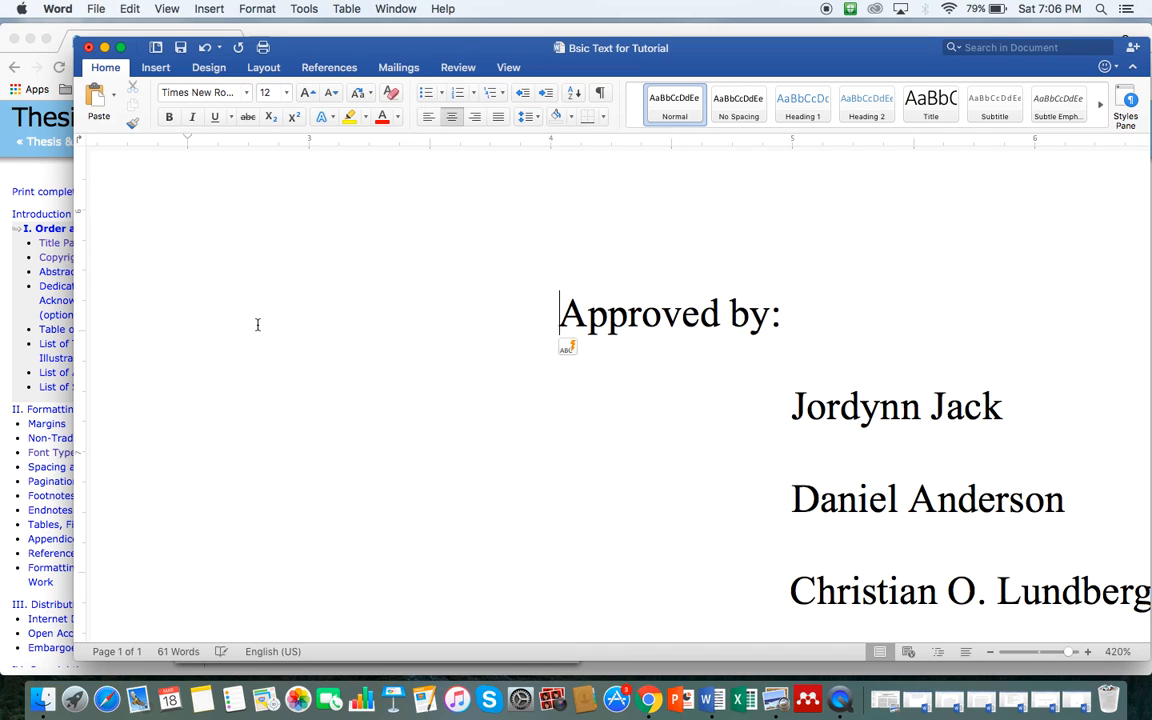
key(Tab)
key(super+l)
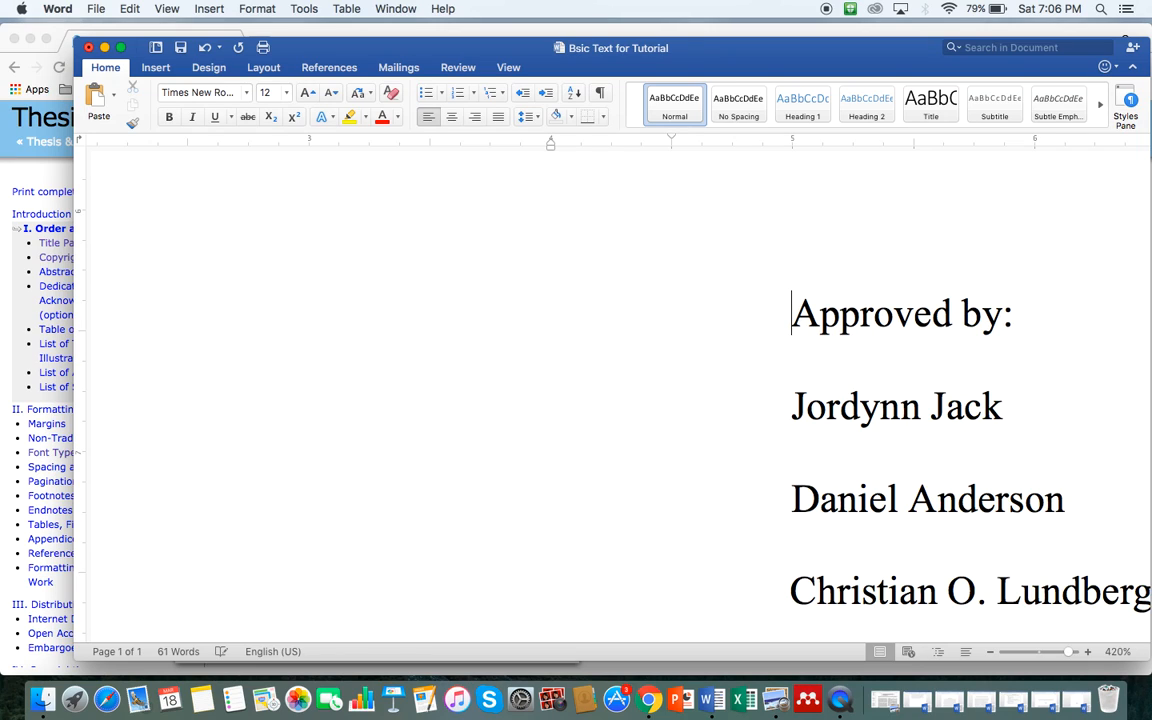
Step: Tab the fourth approver's name to the common indent, in line with the names above
drag(791, 144, 791, 144)
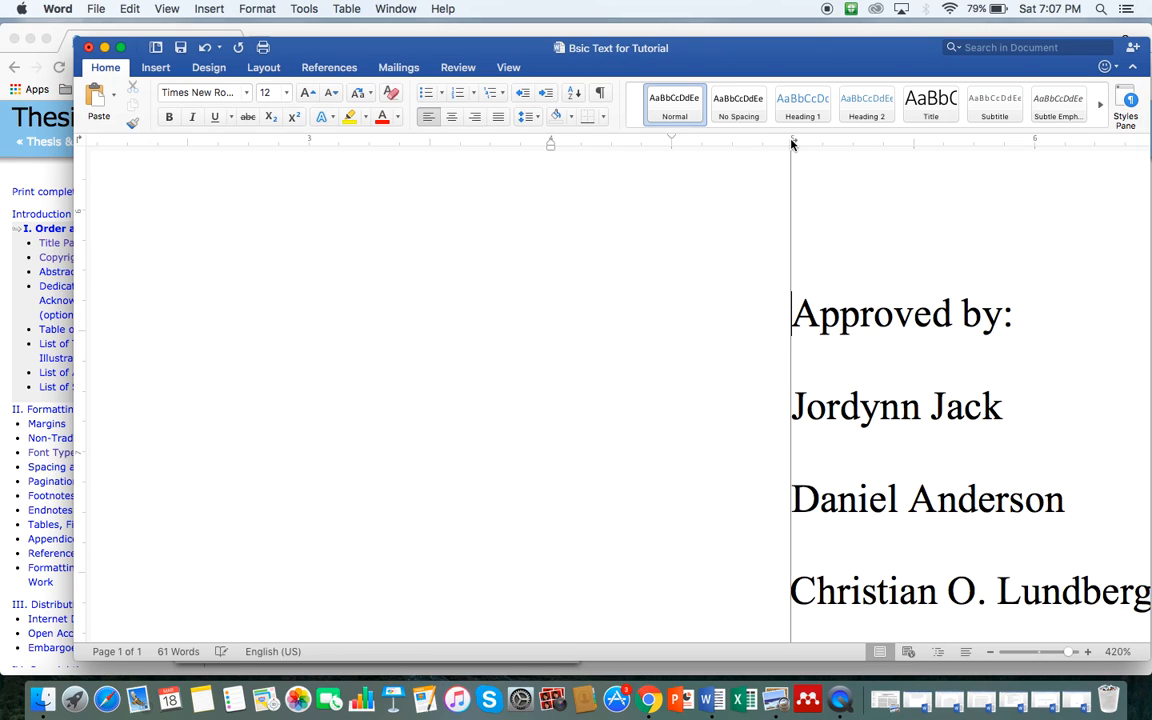
scroll(773, 504, down, 5)
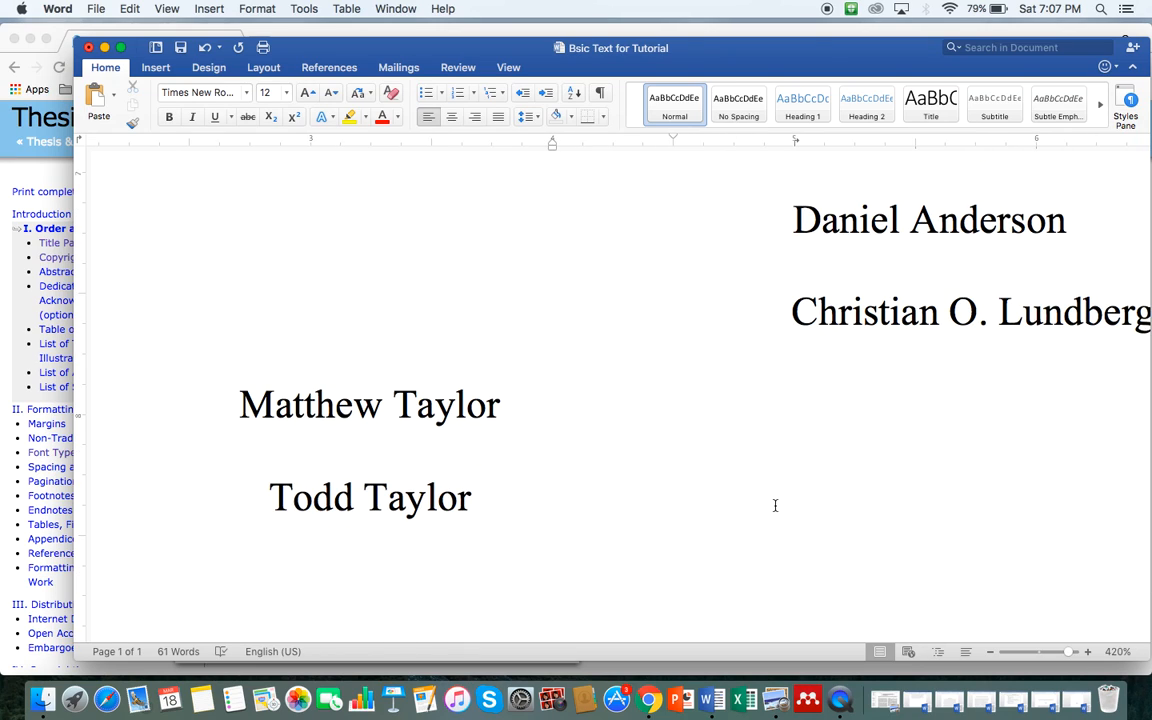
click(213, 395)
key(Tab)
key(Tab)
key(Tab)
key(Tab)
key(Tab)
key(Tab)
key(Tab)
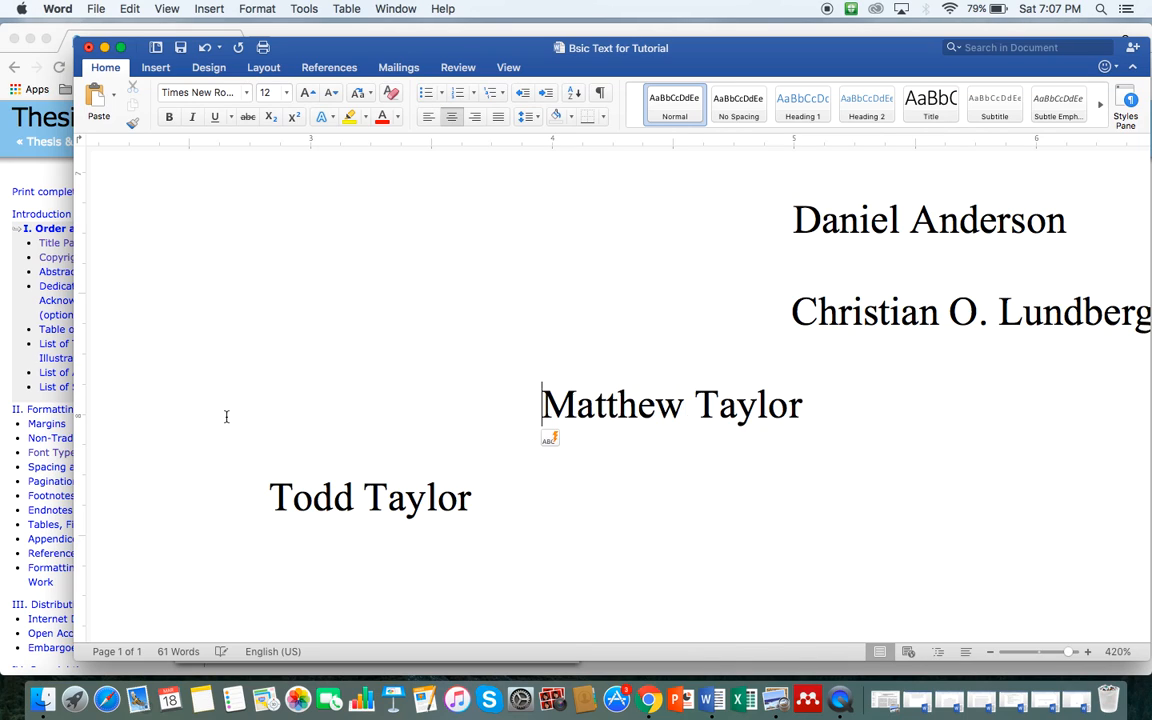
key(Tab)
key(Tab)
key(BackSpace)
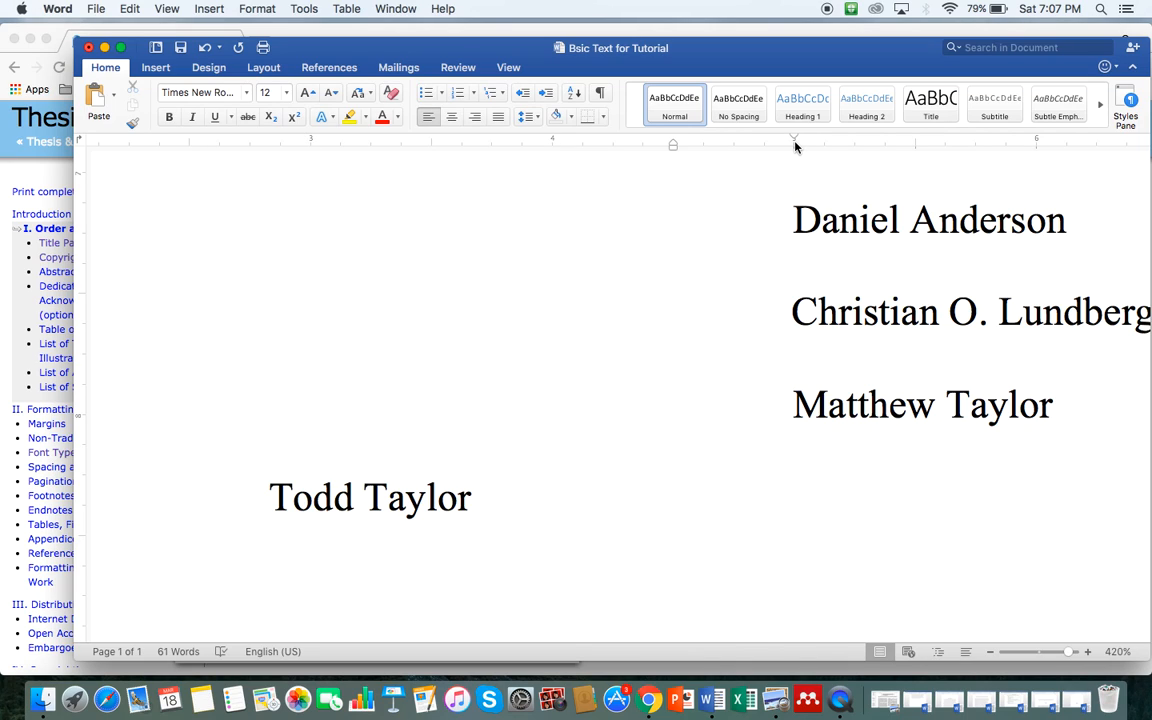
drag(796, 146, 796, 146)
Step: Align the last approver's name at the common indent, then zoom out to 57%
click(265, 500)
key(super+e)
key(Tab)
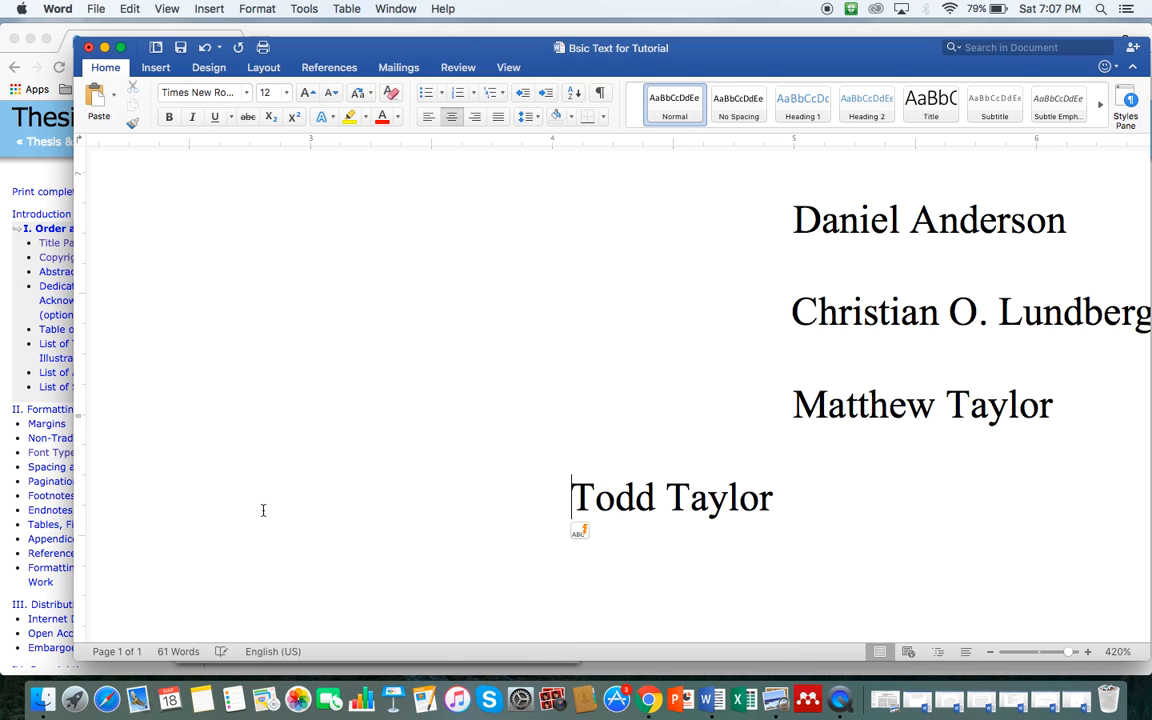
key(BackSpace)
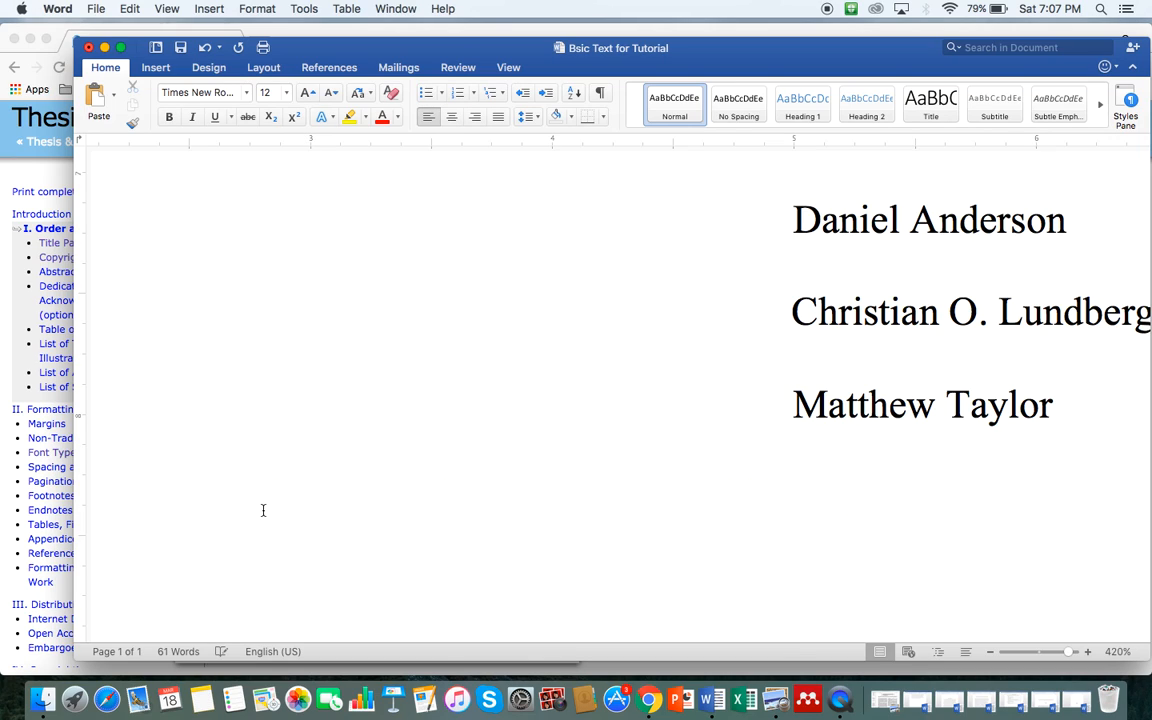
key(Tab)
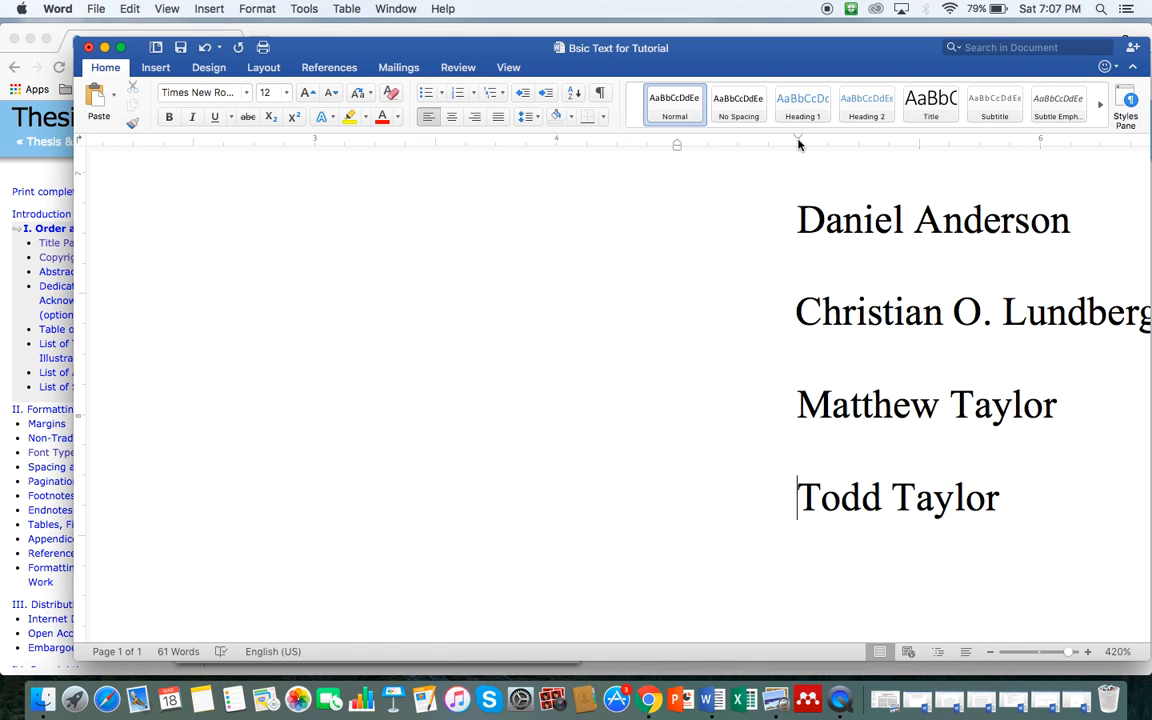
drag(799, 143, 799, 143)
drag(1072, 656, 1036, 656)
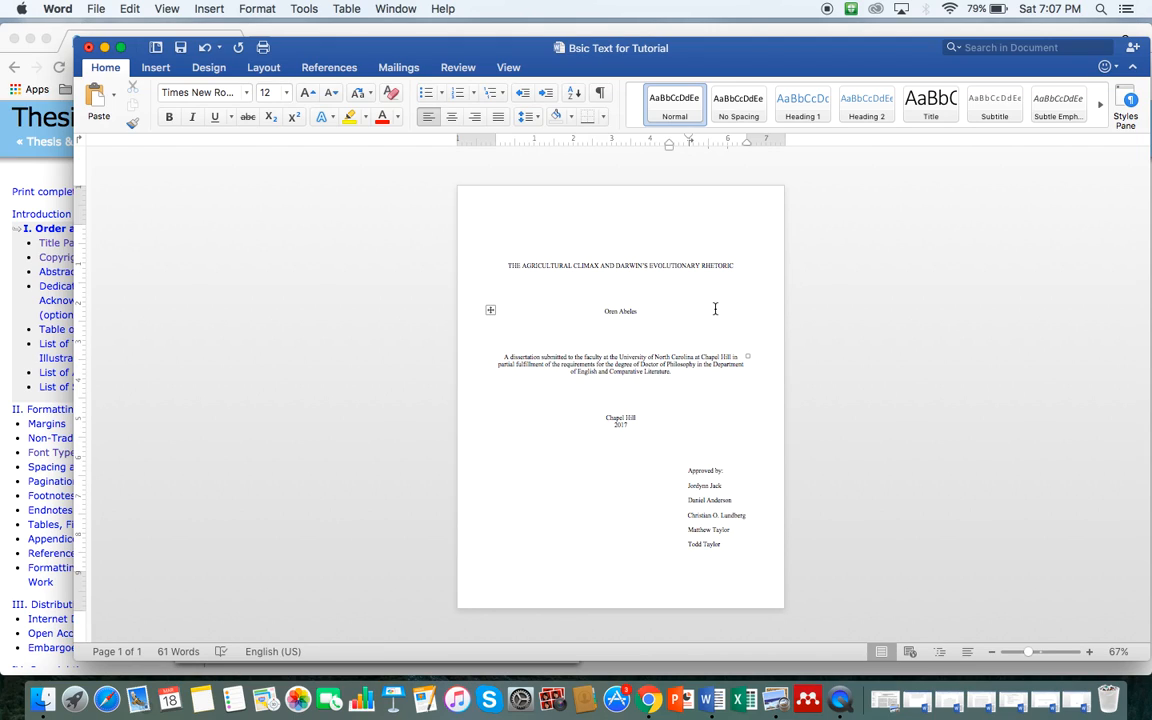
Step: Save the finished title page and show all open windows in Mission Control
click(189, 48)
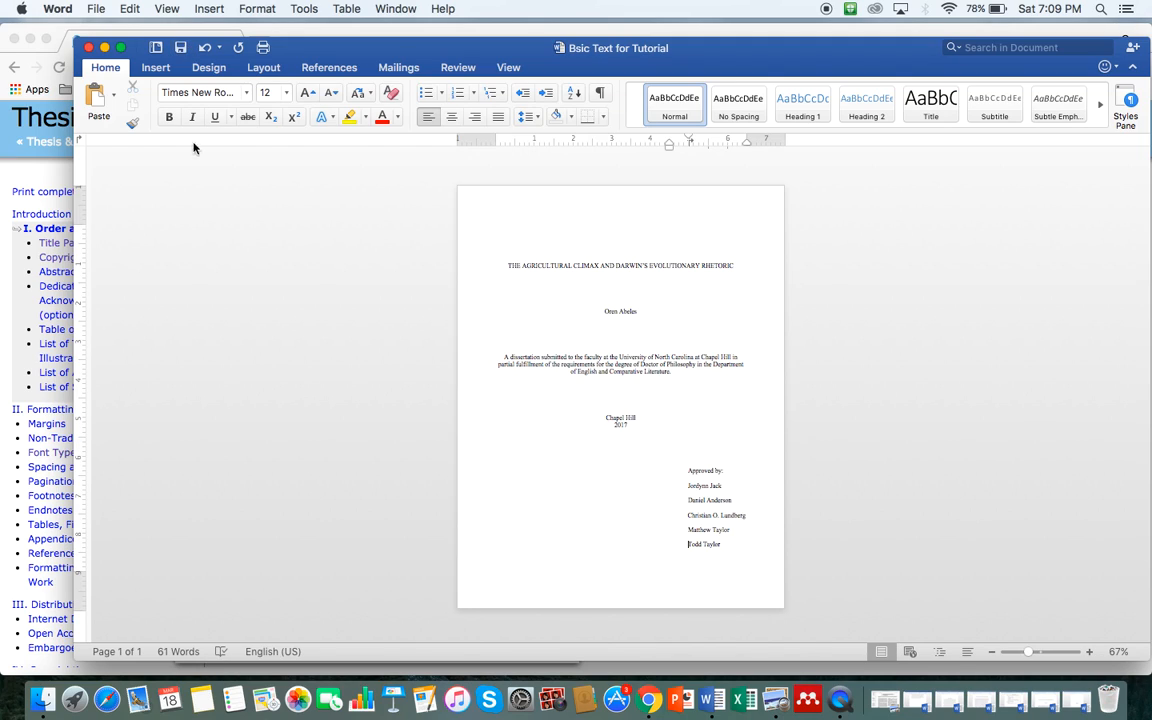
key(ctrl+Up)
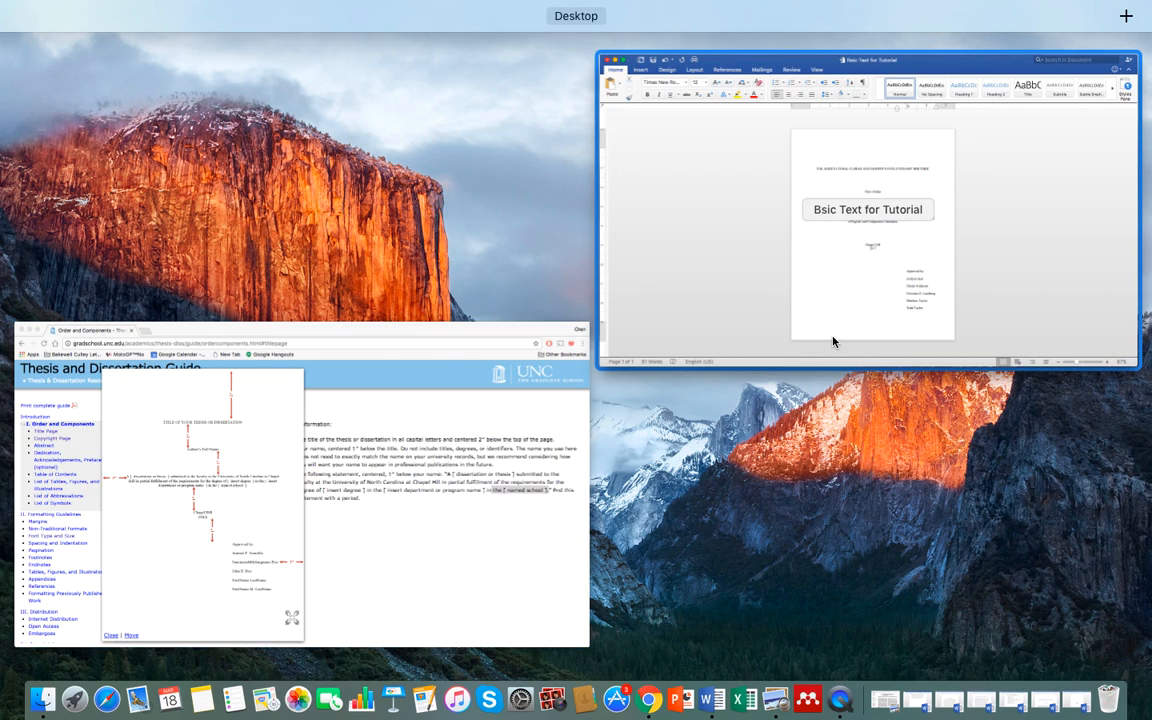
Step: Switch between the Word title page and the Chrome thesis guide, ending on Chrome
click(335, 475)
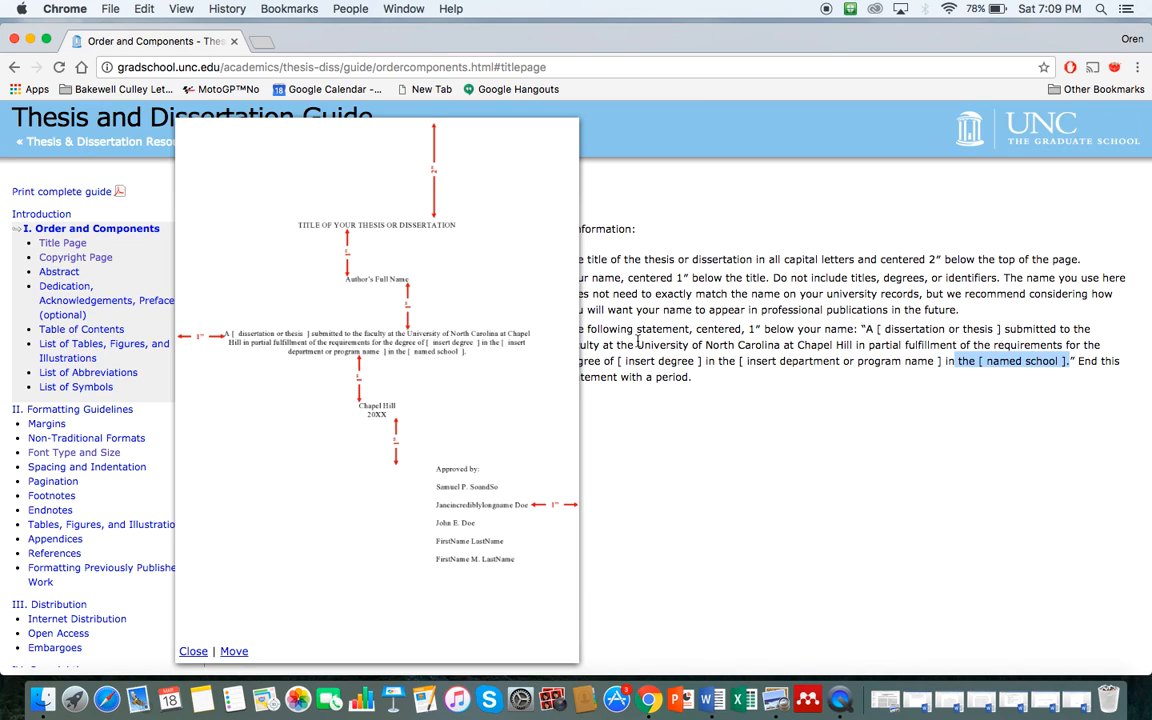
key(ctrl+Up)
click(880, 246)
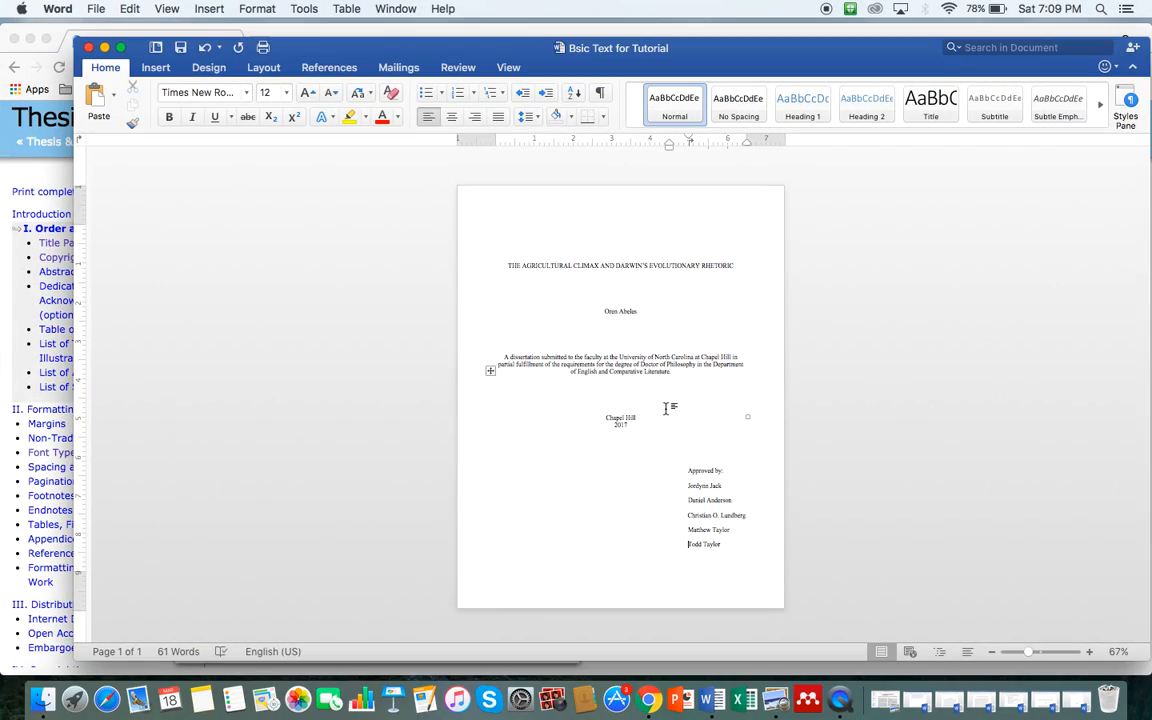
key(ctrl+Up)
click(130, 346)
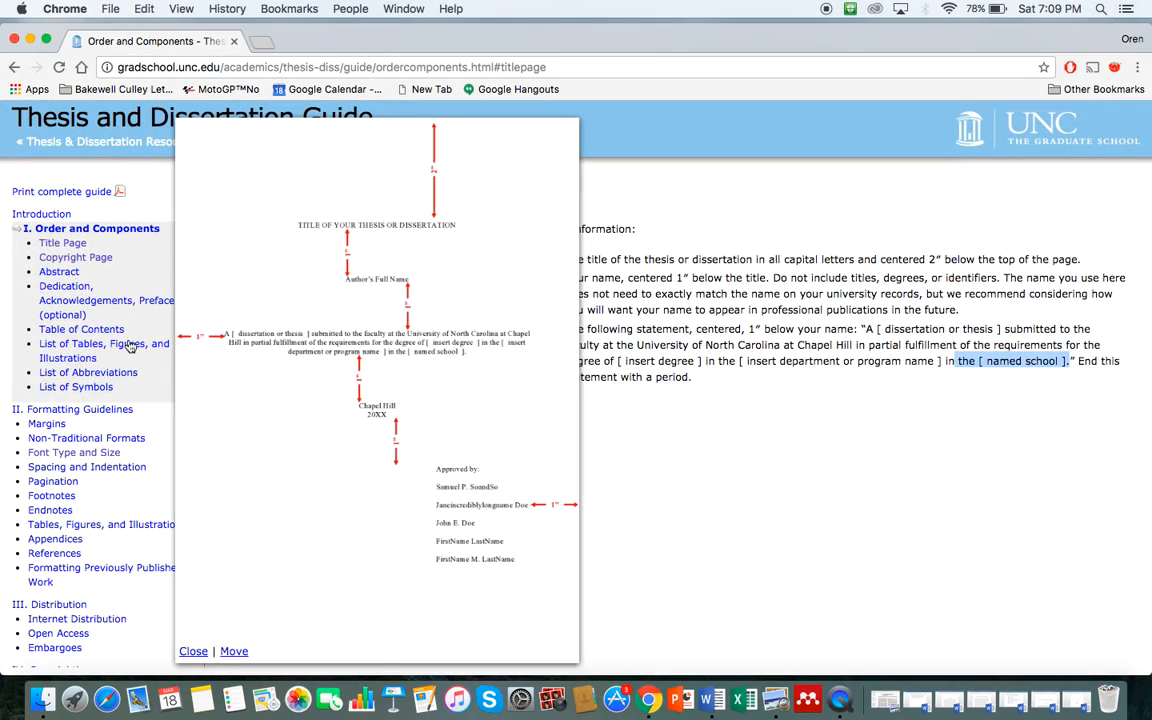
Step: Go to the List of Tables, Figures, and Illustrations guidelines, close the example image, and scroll to List of Abbreviations
click(86, 348)
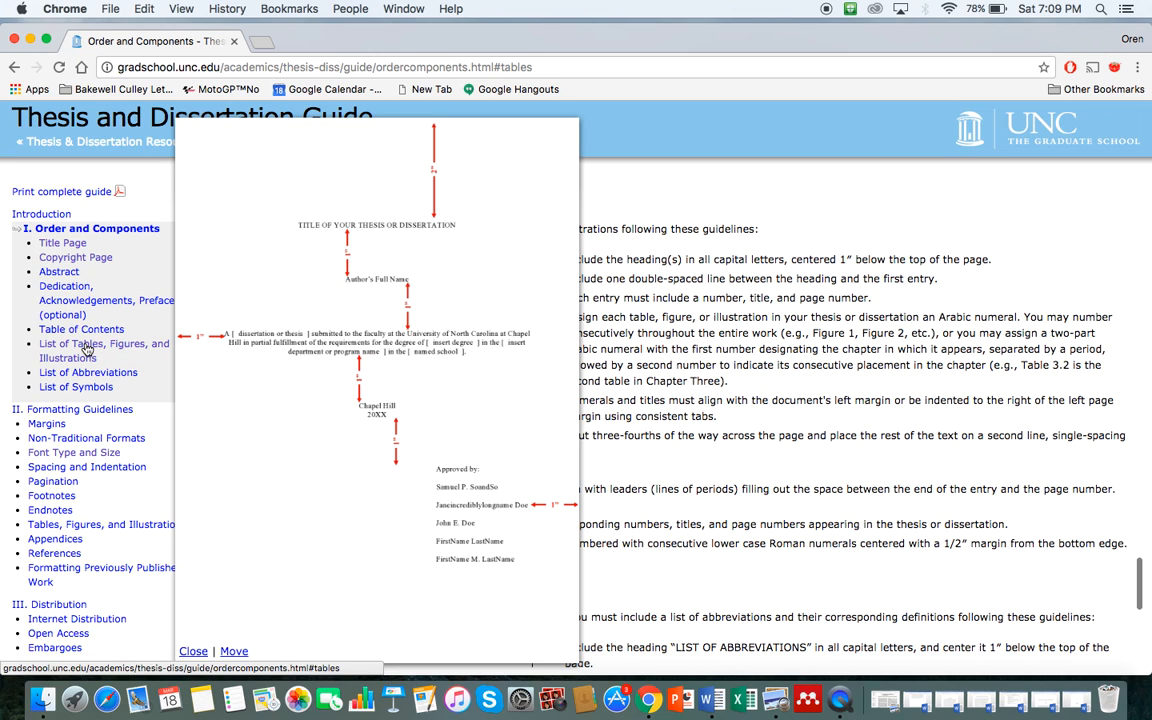
click(508, 368)
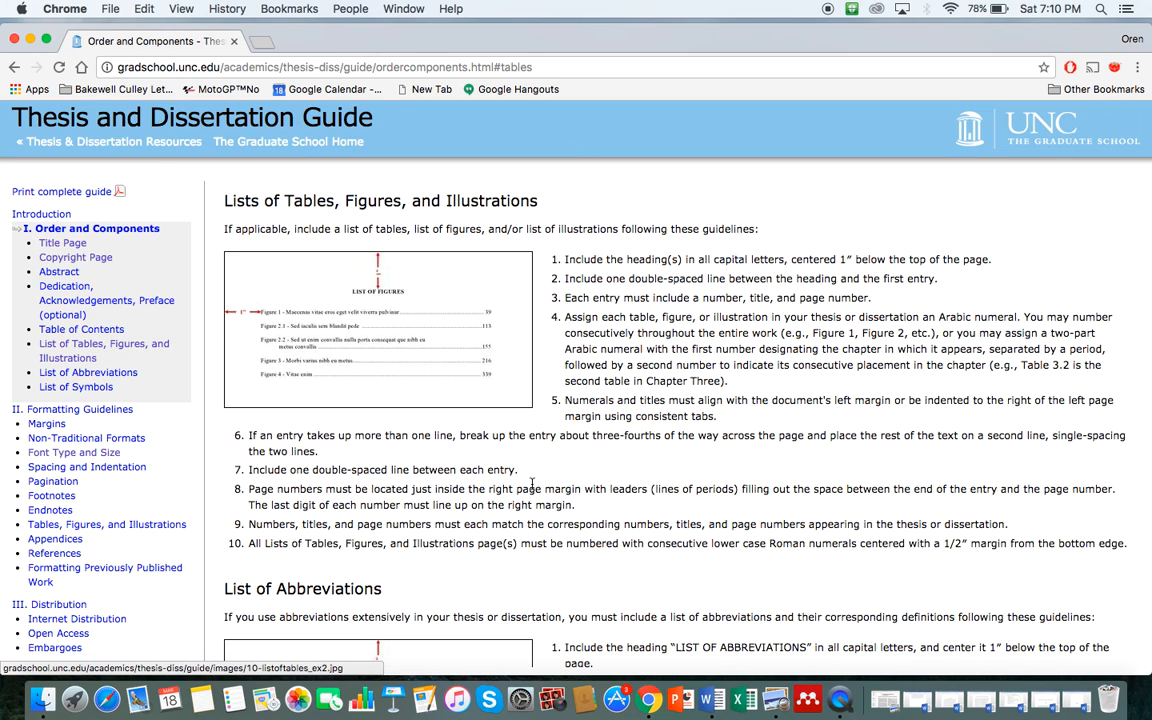
scroll(532, 484, down, 3)
scroll(411, 481, down, 3)
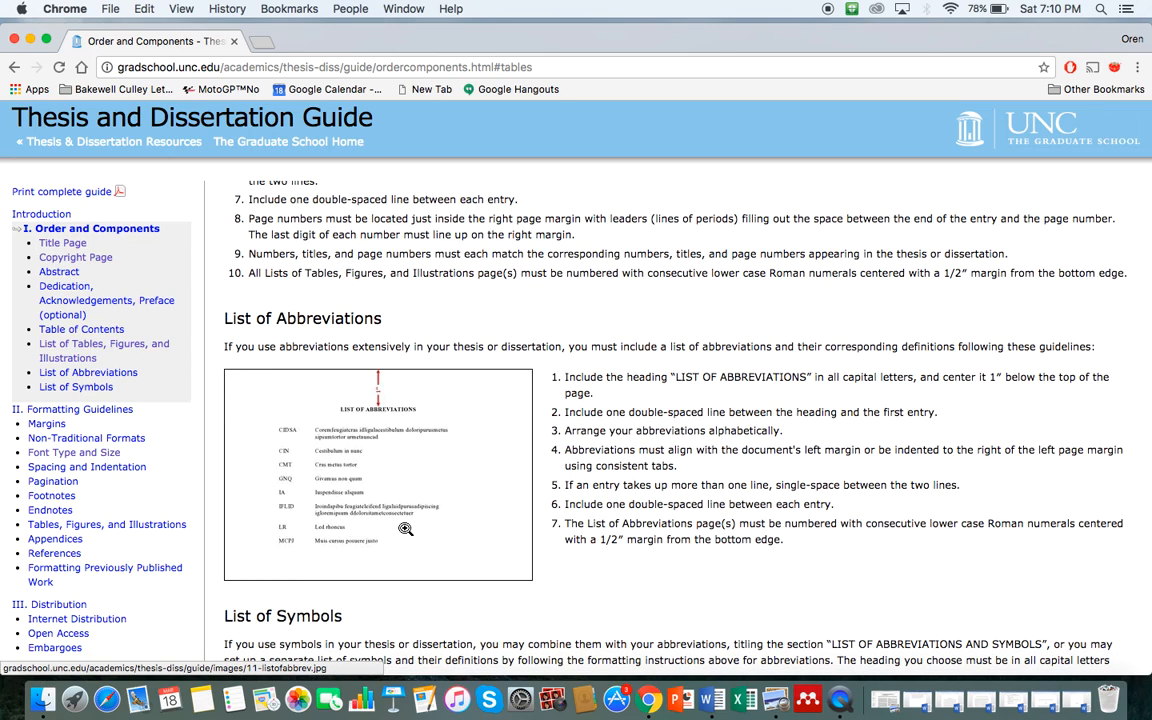
scroll(405, 529, down, 1)
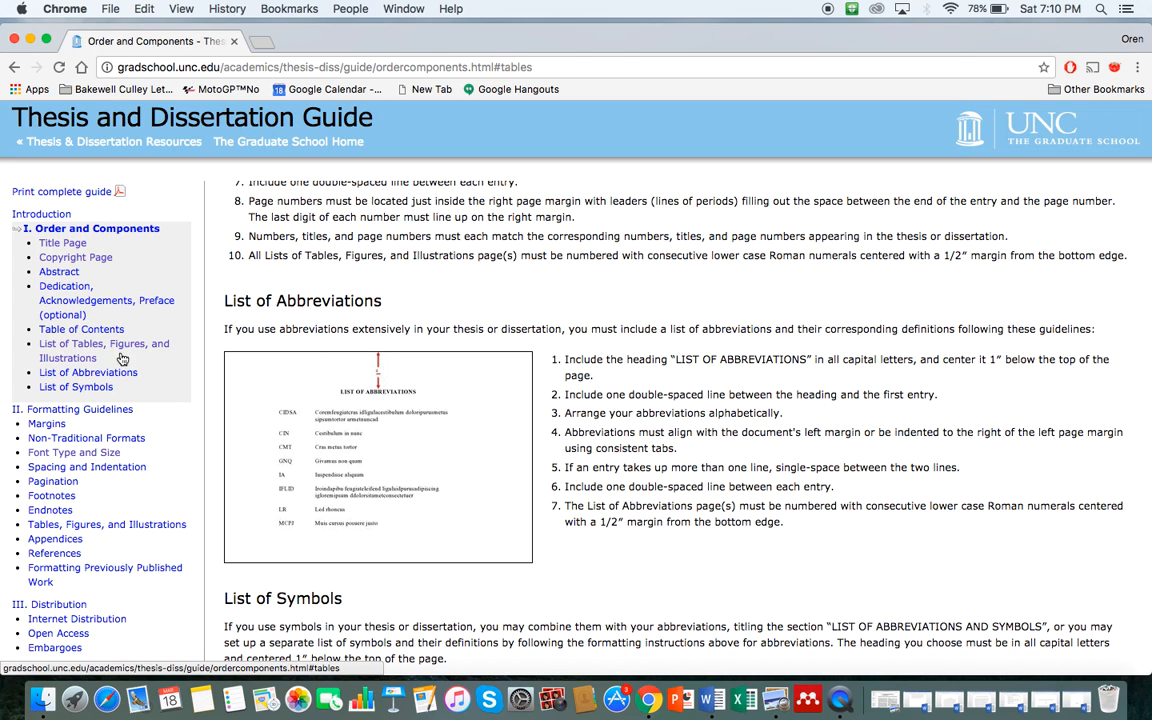
Step: Exit Chrome full screen and bring the Word title page back to the front
key(ctrl+super+f)
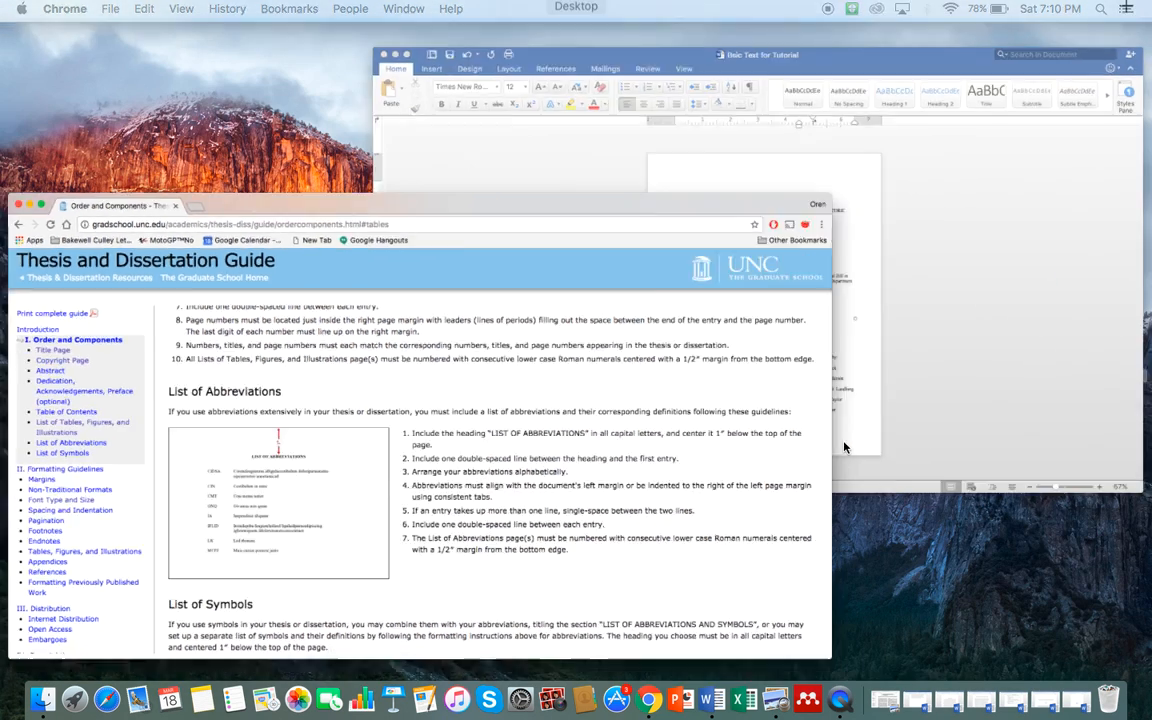
click(916, 316)
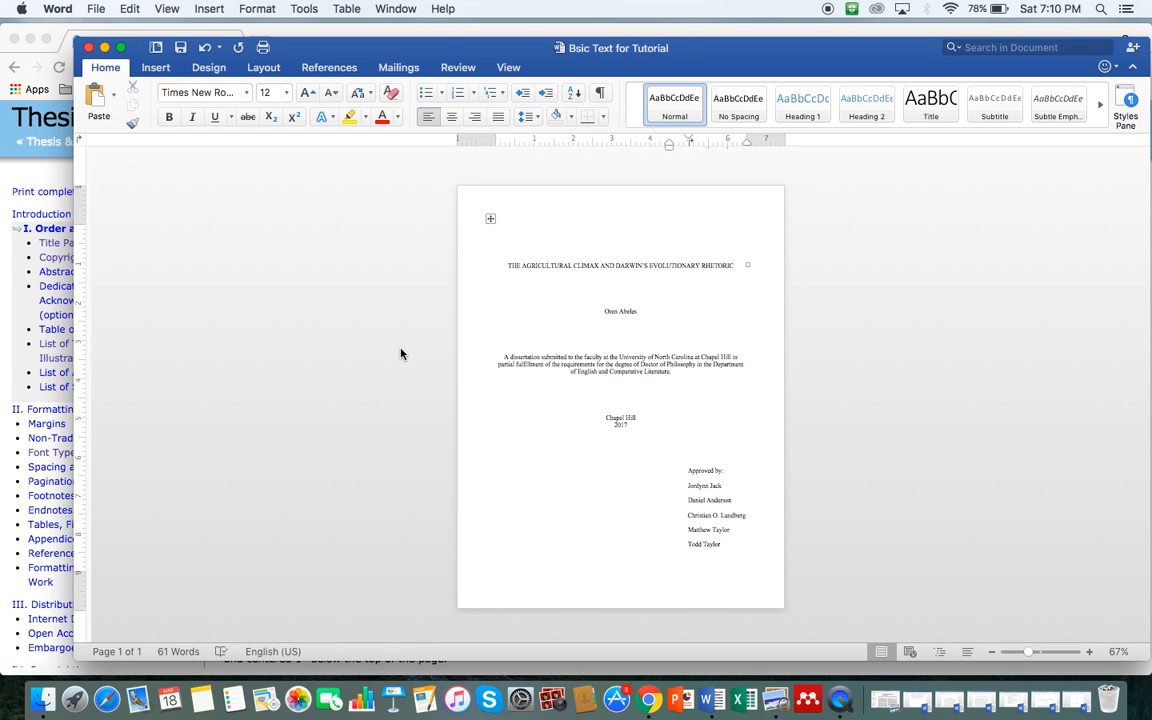
key(ctrl+Up)
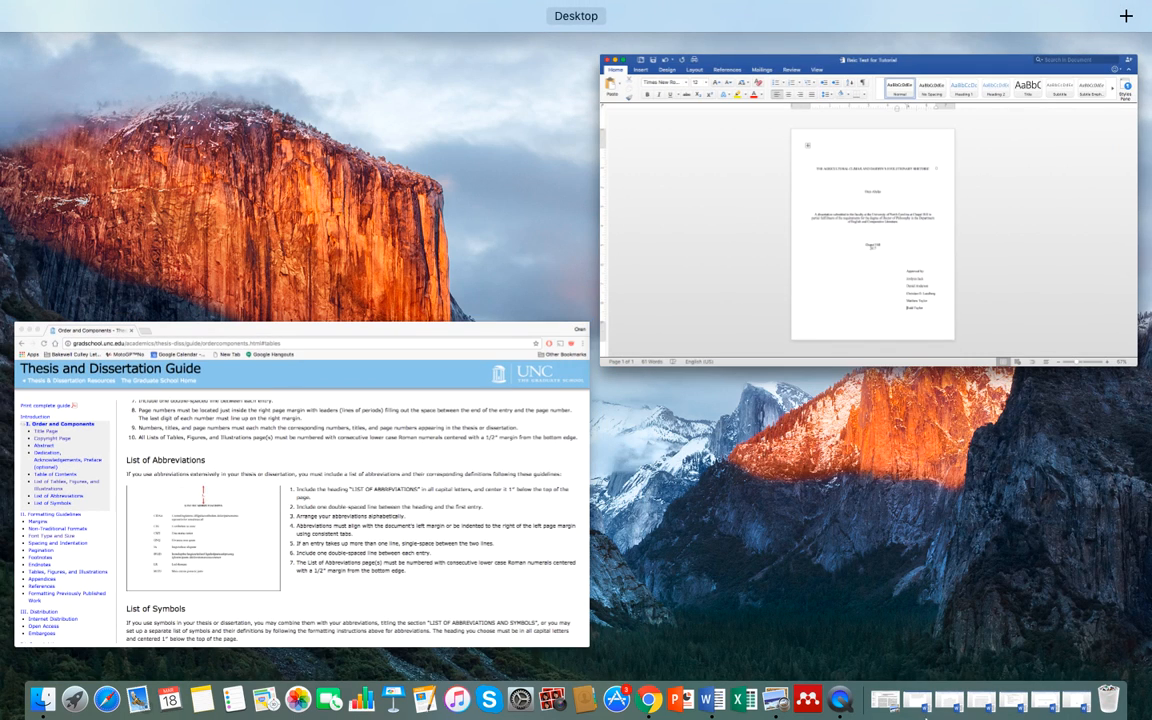
click(840, 700)
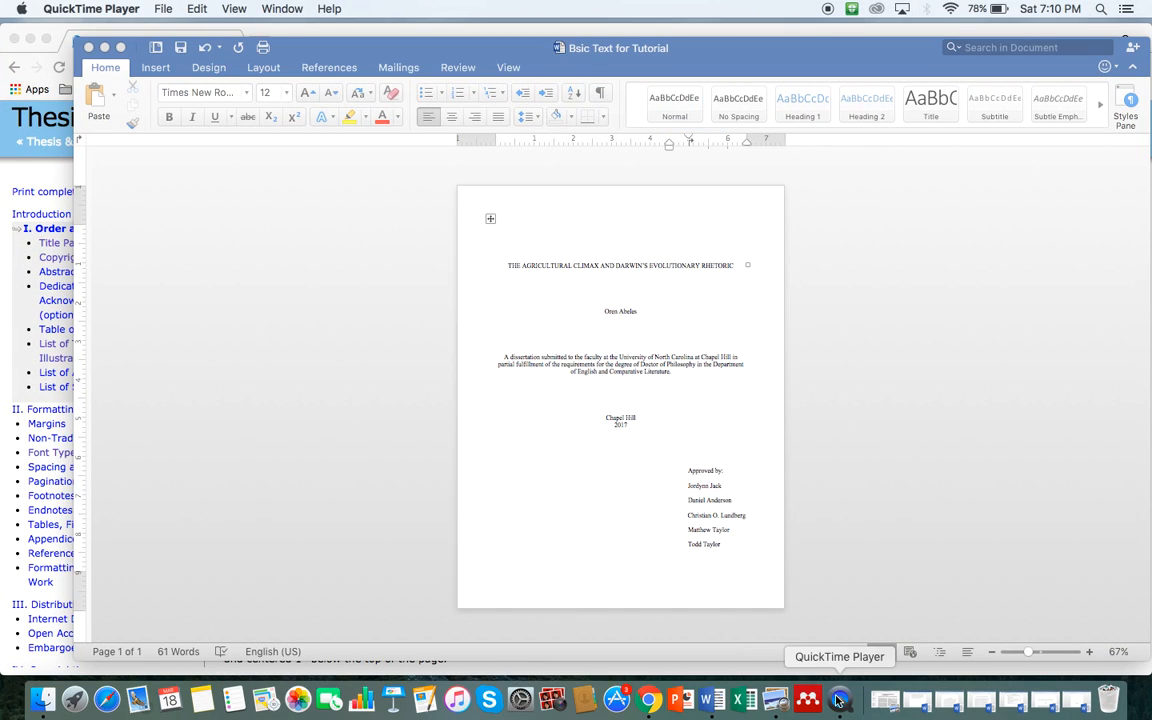
click(840, 700)
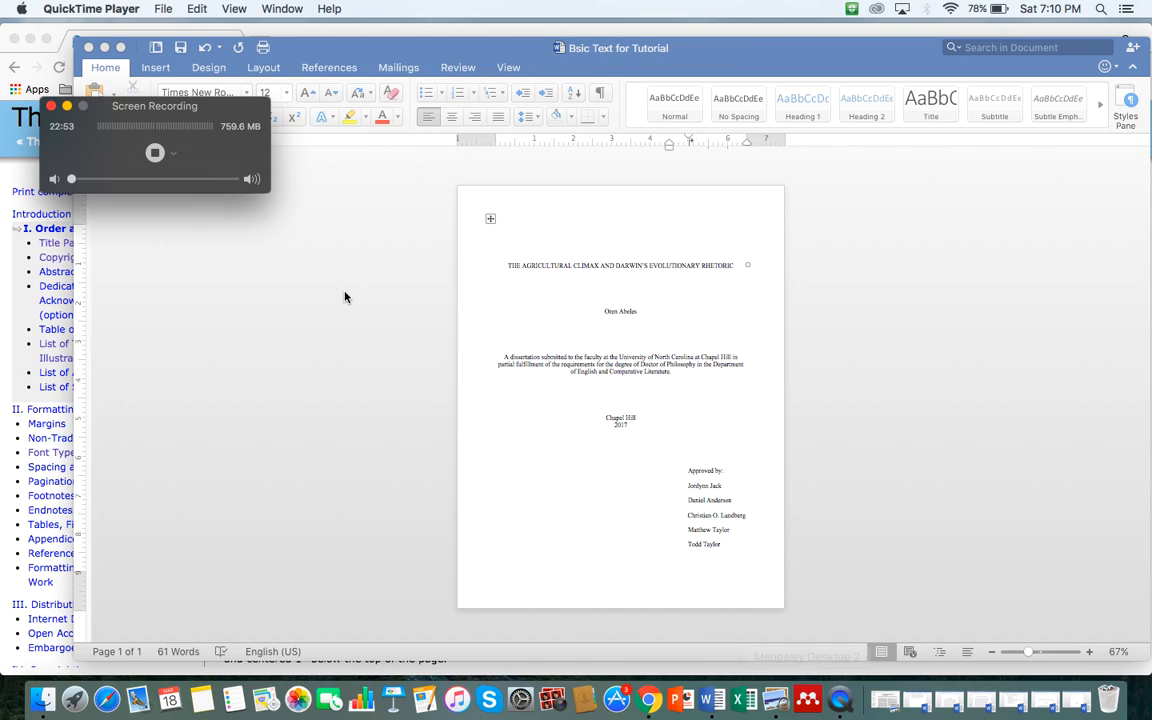